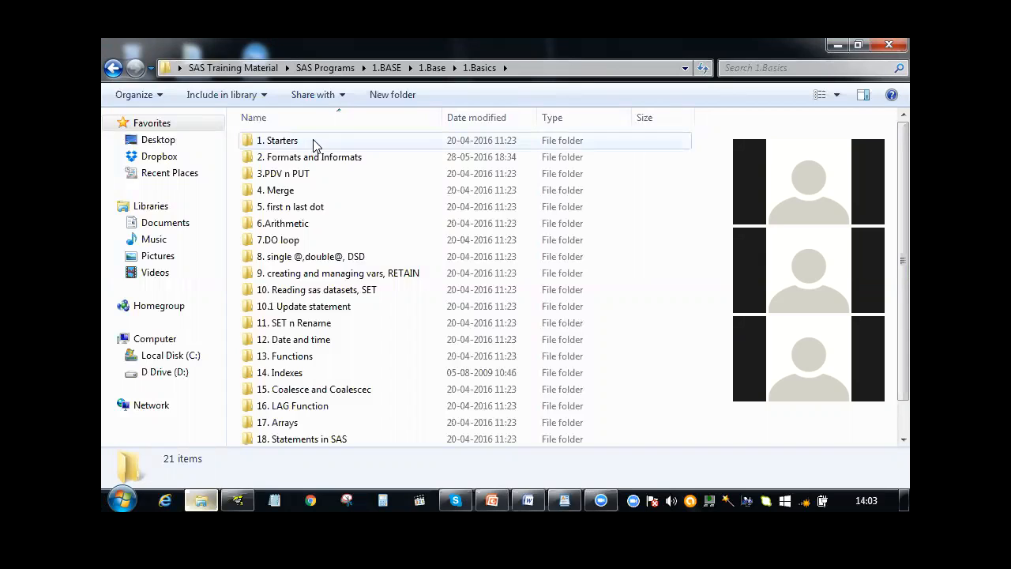
Review the program file "1. referencing an external file and folder" in 3. Reading External data > 1. Reading raw data Ch5, and return to the parent folder
click(433, 68)
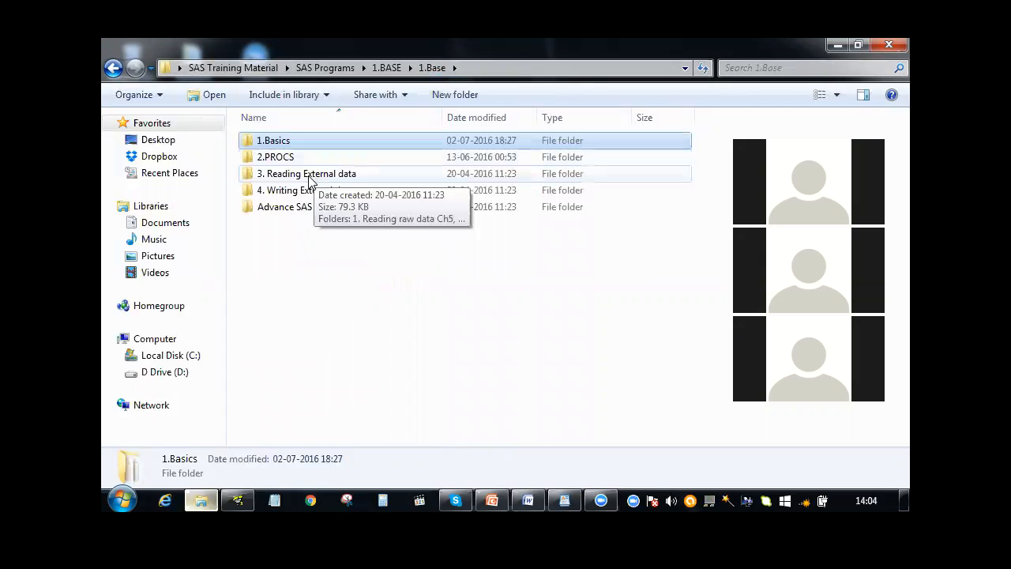
double_click(309, 174)
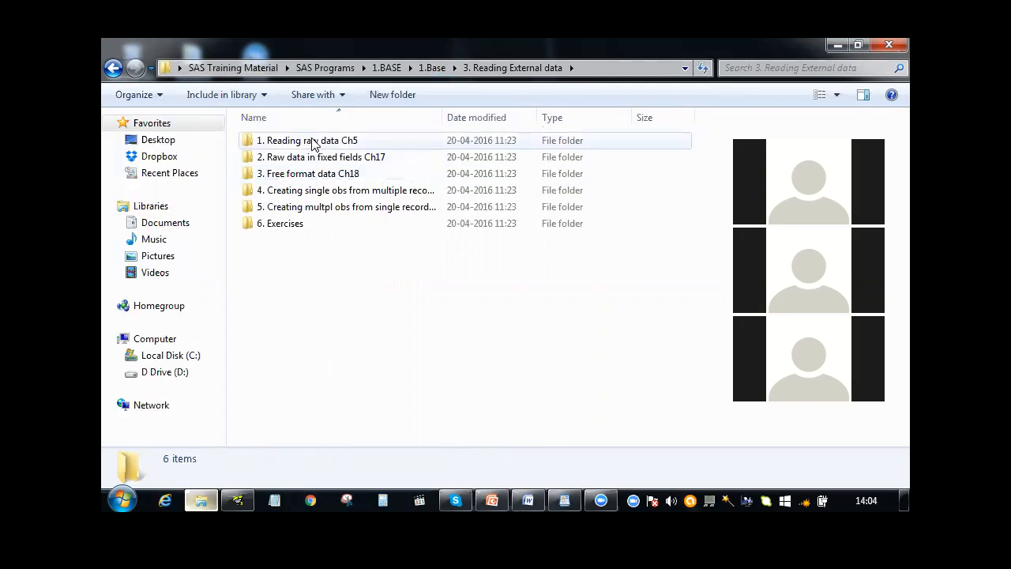
double_click(312, 143)
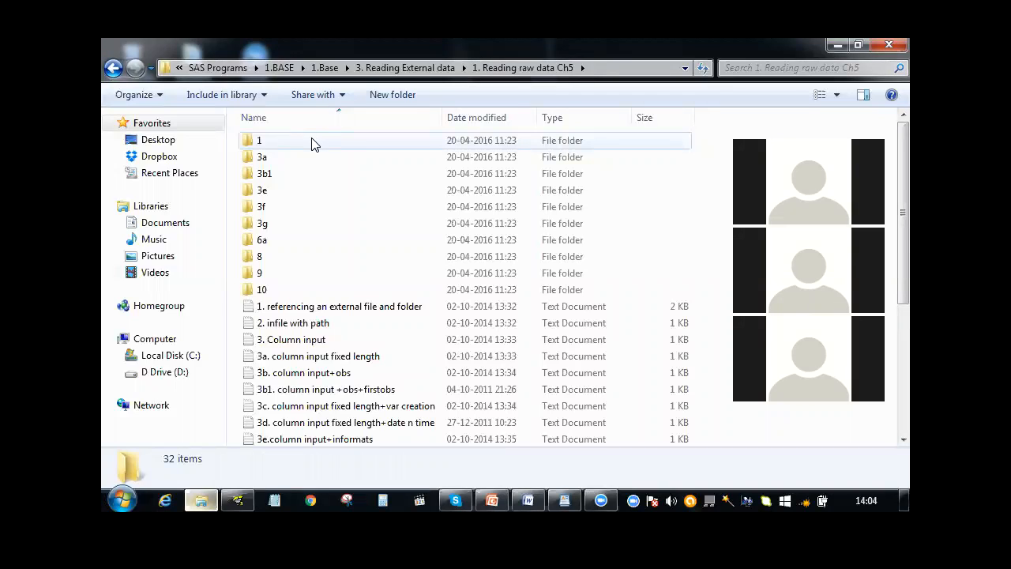
double_click(315, 308)
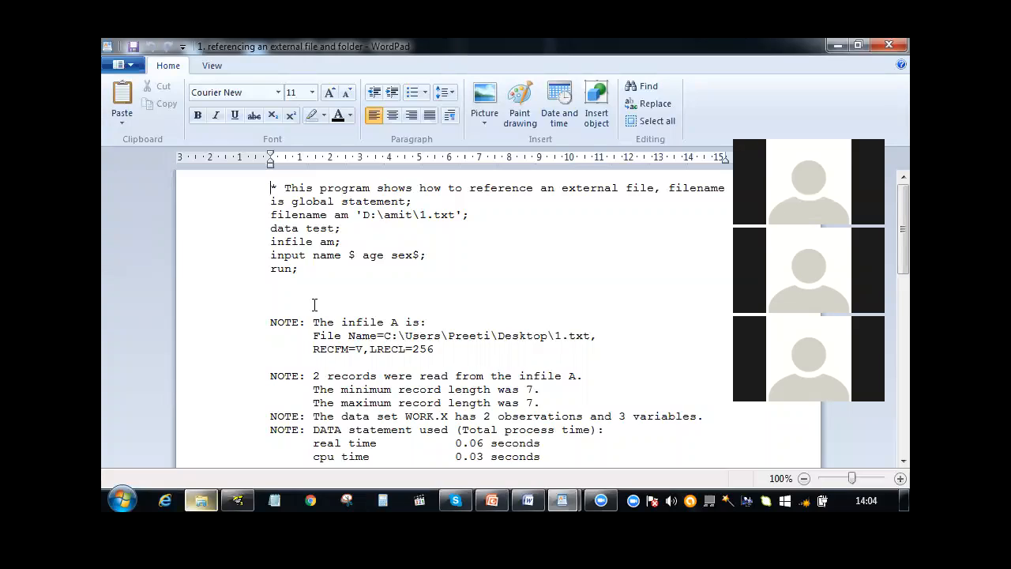
click(888, 48)
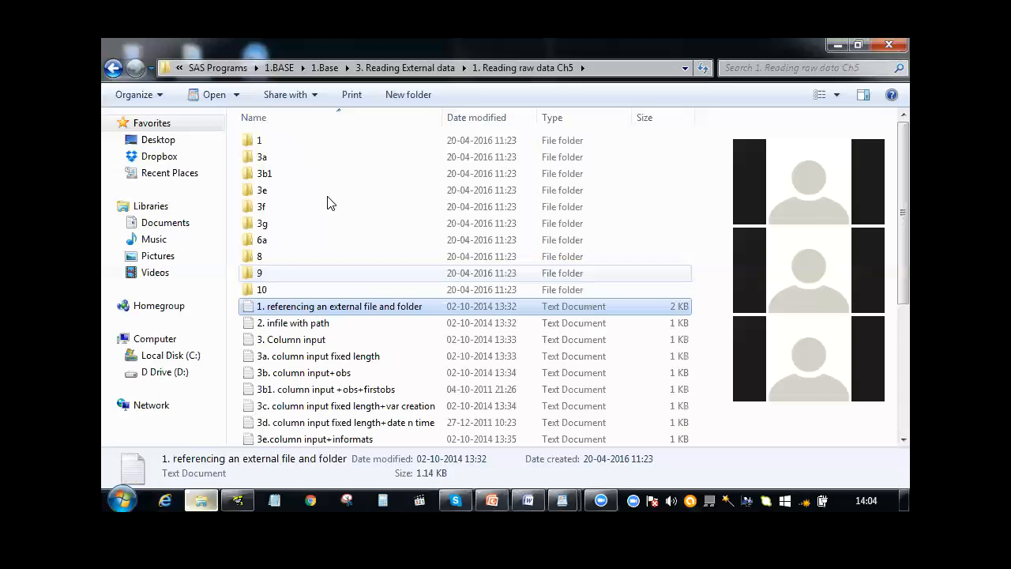
click(405, 69)
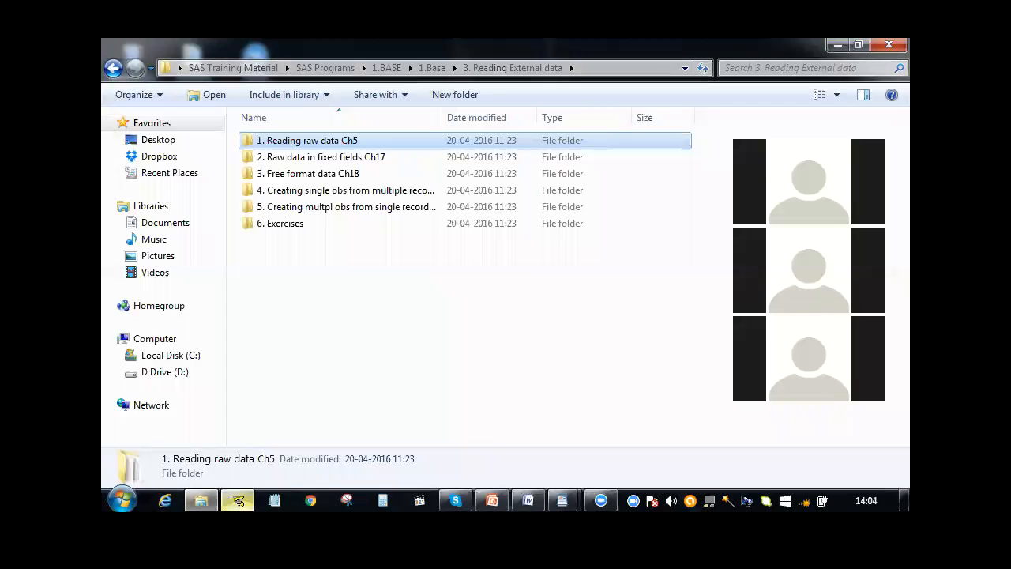
Switch to SAS and start a data import using Microsoft Excel 97, 2000 or 2002 Workbook as the standard data source
click(238, 501)
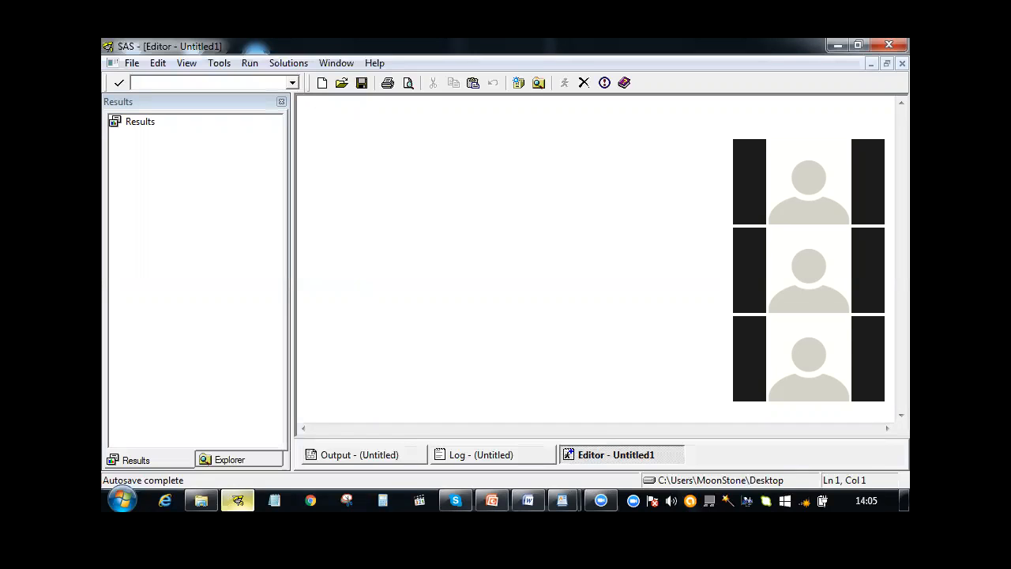
click(131, 63)
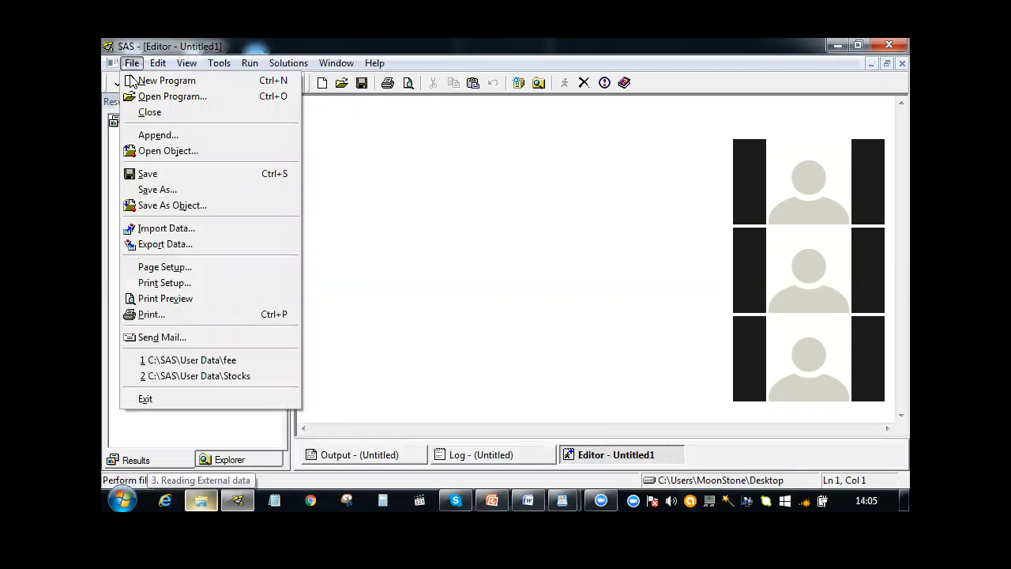
click(153, 229)
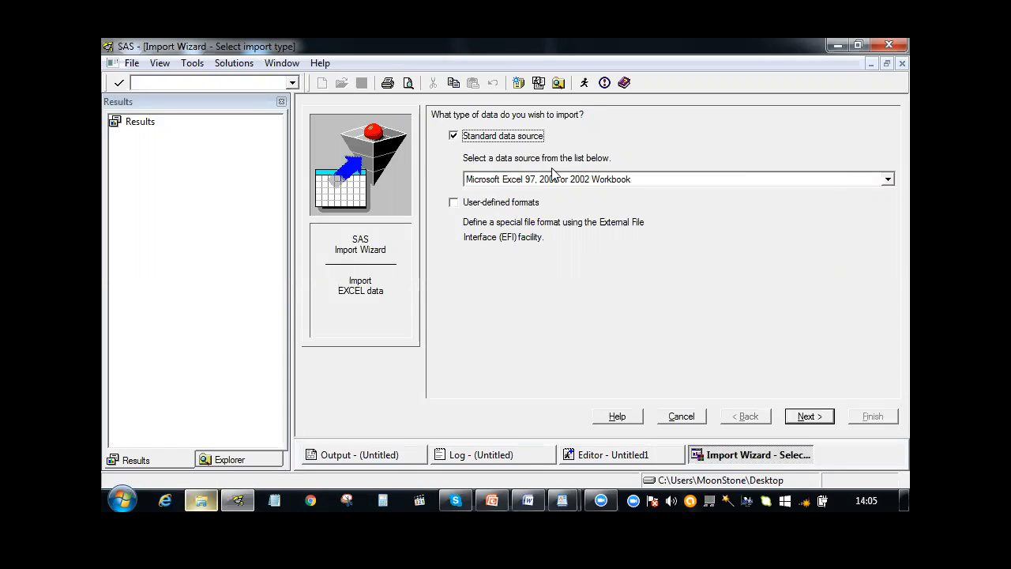
click(887, 179)
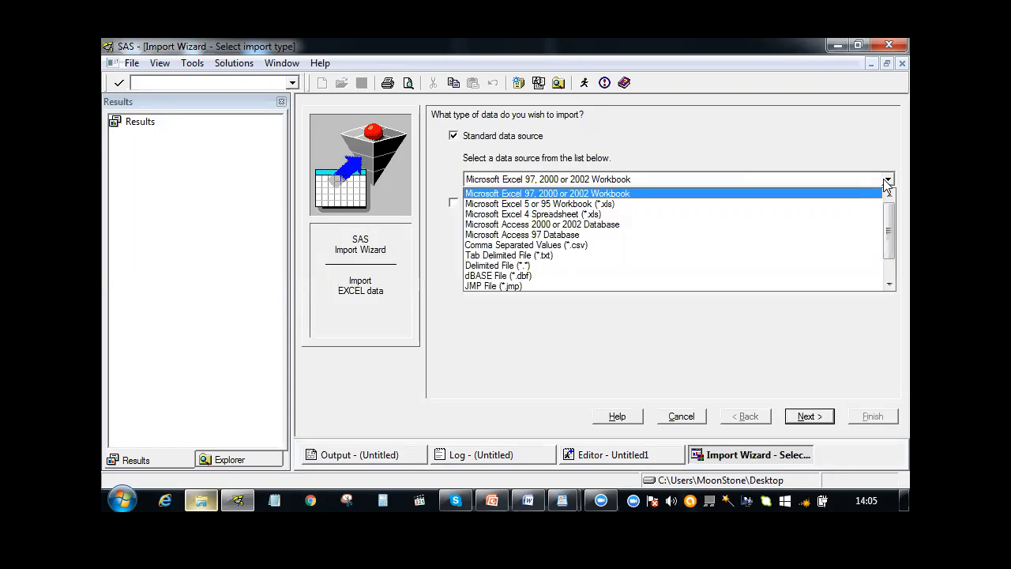
click(846, 194)
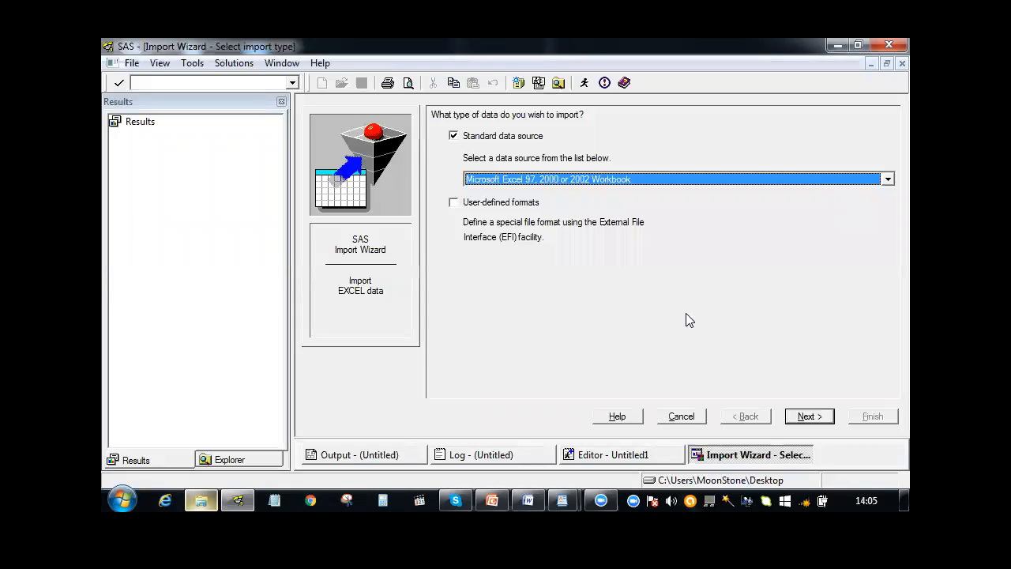
click(806, 414)
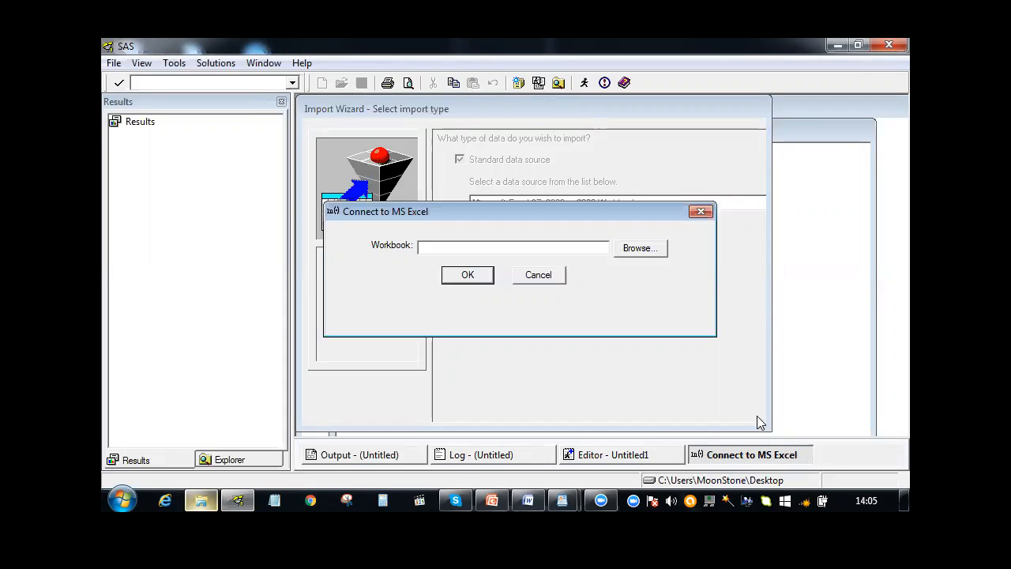
Connect to the Course Content workbook in the desktop's SAS Training Material folder and import its Topics$ table
click(640, 248)
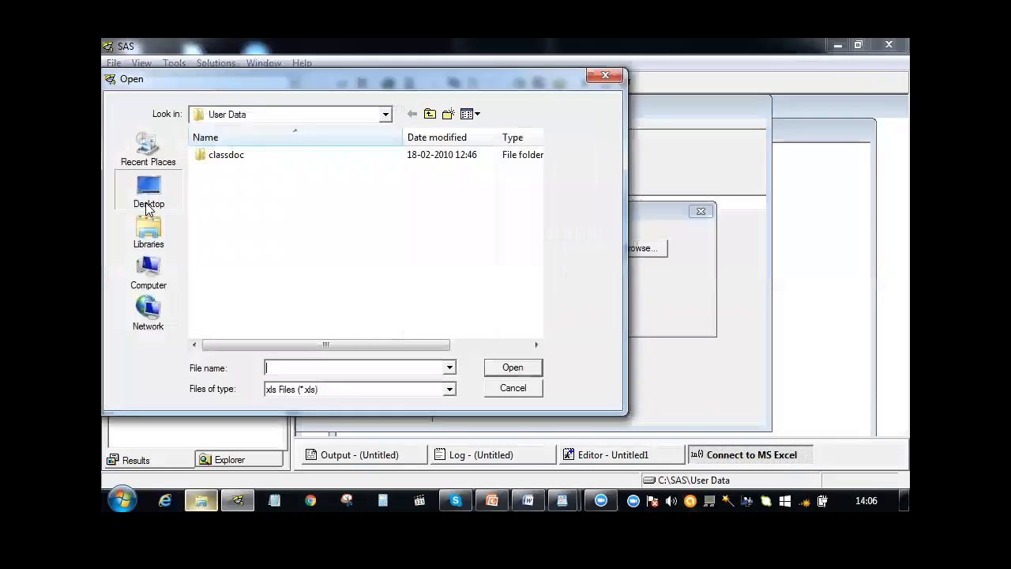
click(148, 198)
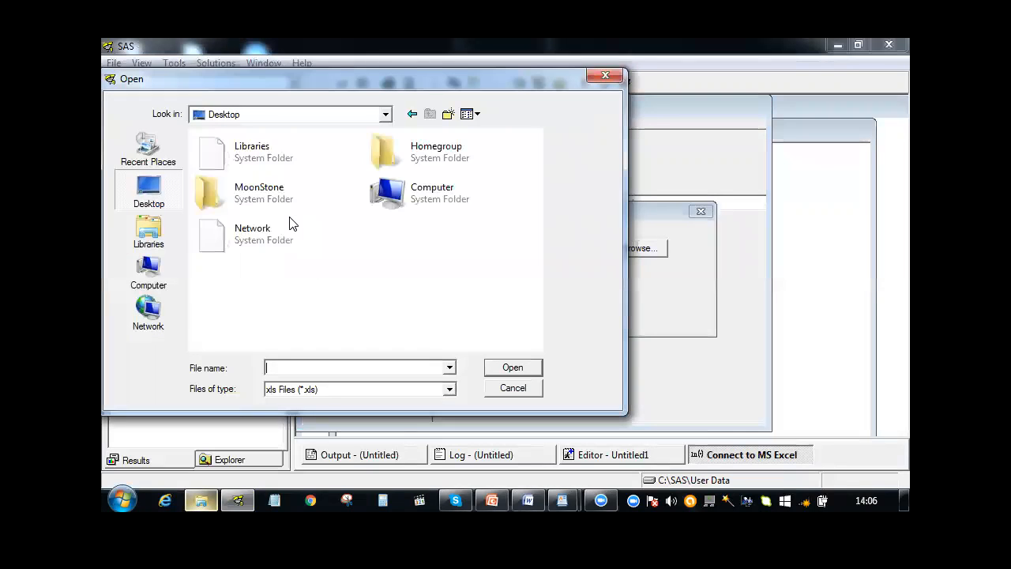
double_click(410, 296)
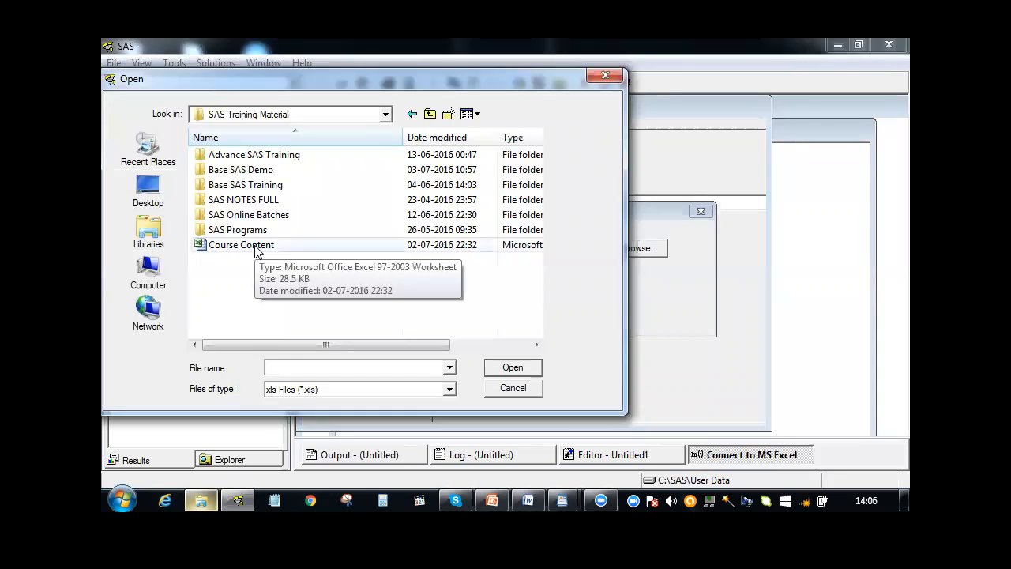
double_click(241, 245)
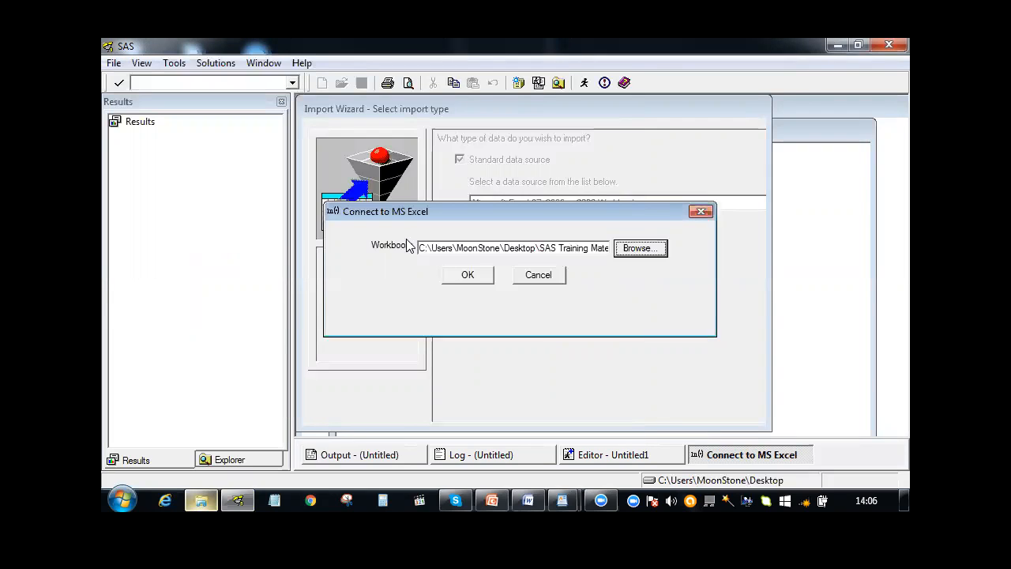
click(455, 276)
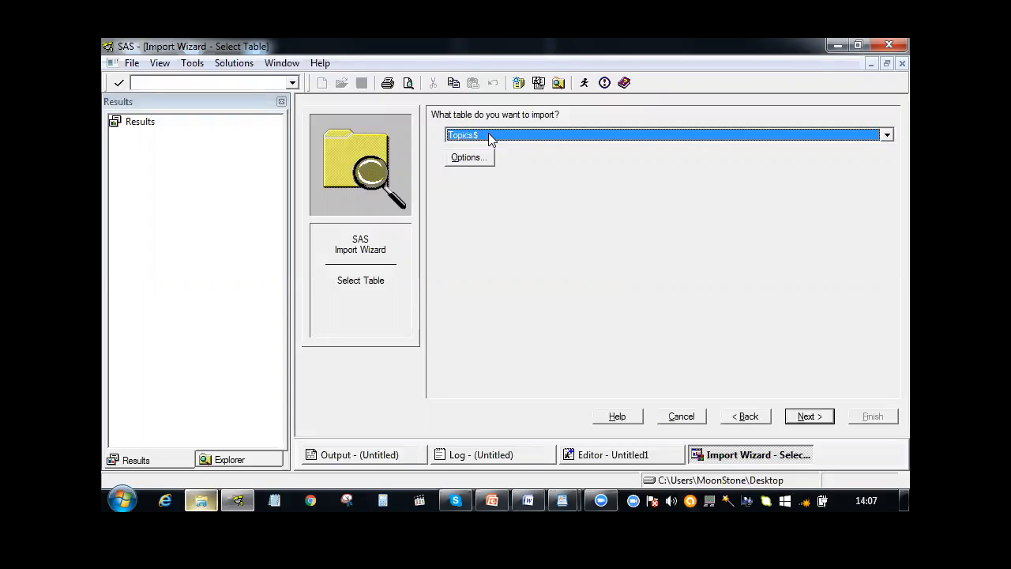
click(806, 417)
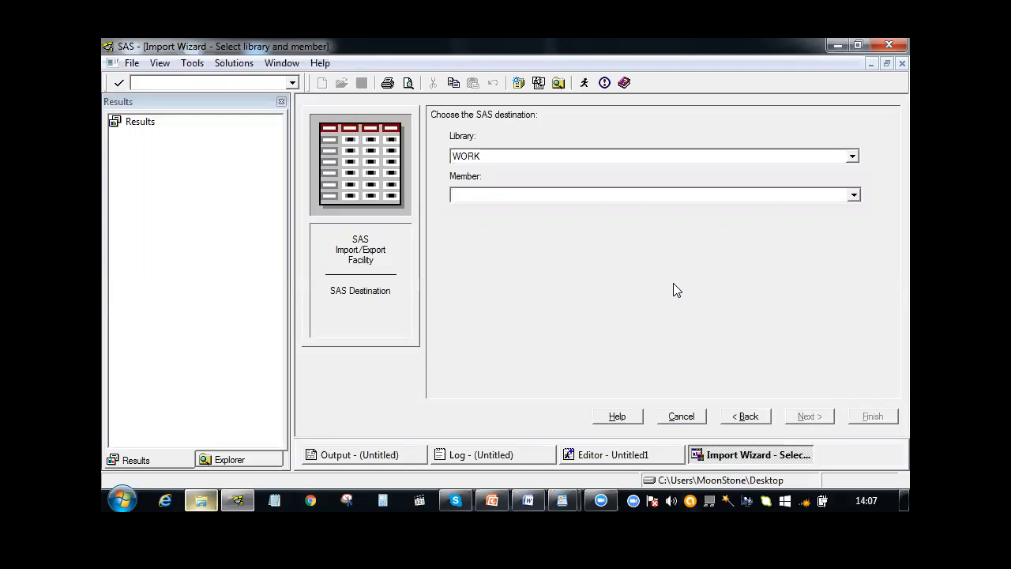
Set the import destination to member mytopic in the WORK library
text(mytopic)
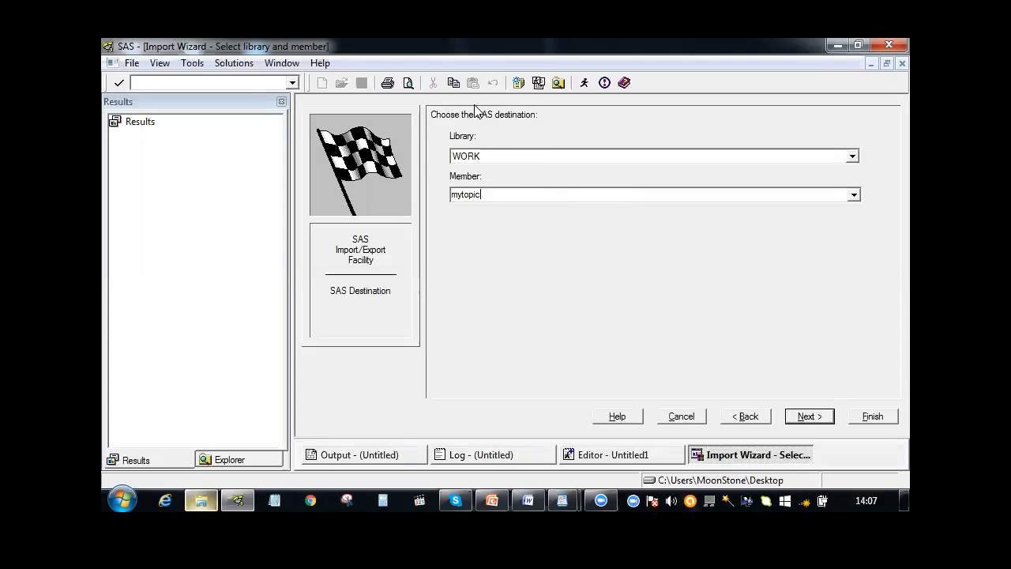
click(604, 160)
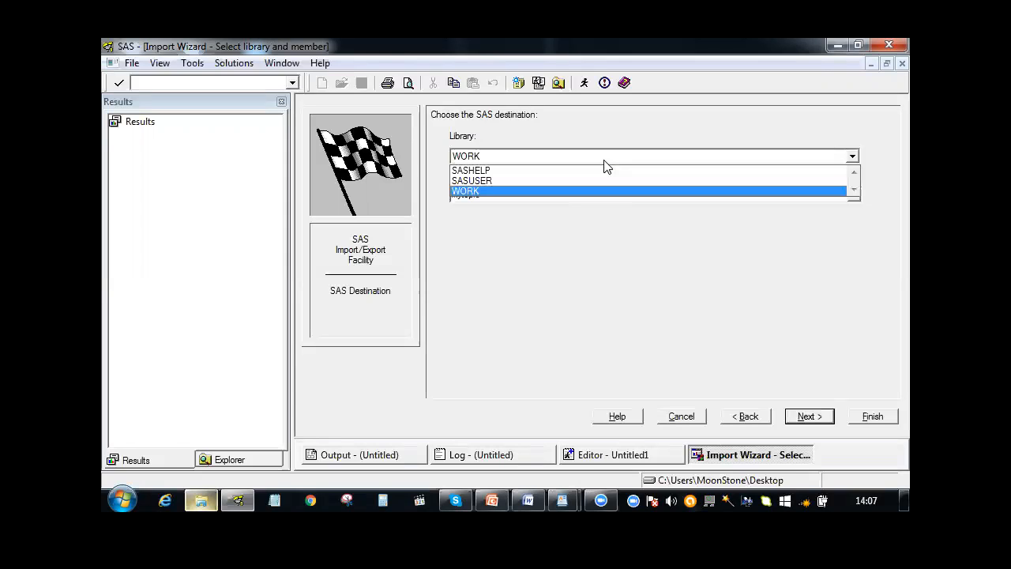
click(564, 191)
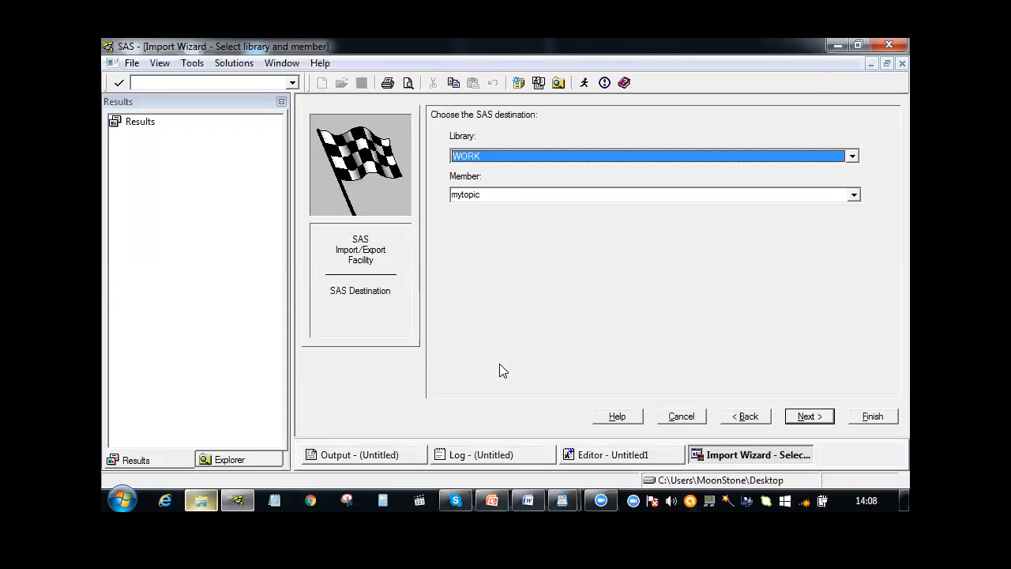
click(791, 417)
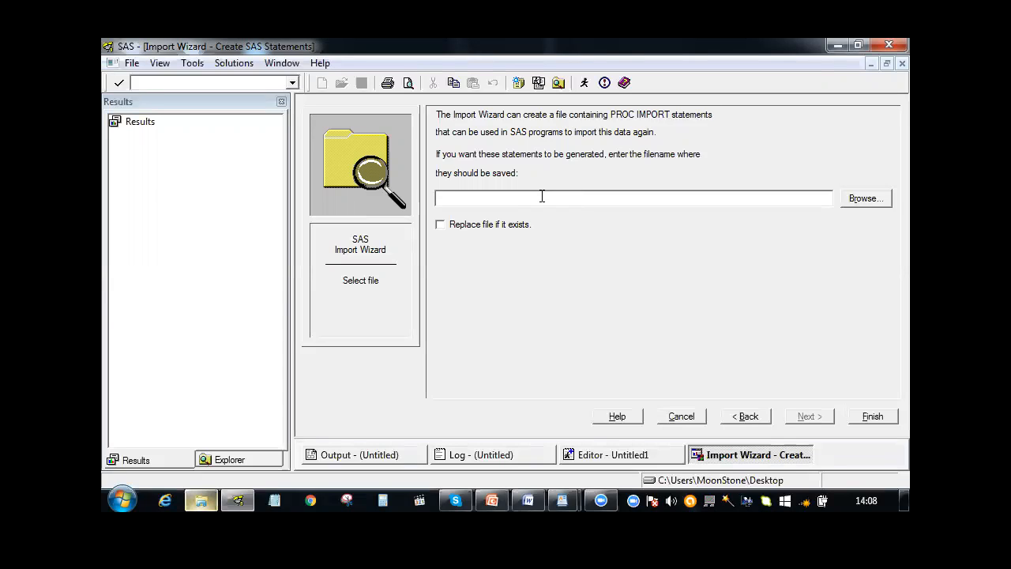
Have the PROC IMPORT statements saved to the Desktop as the SAS file topicode
click(859, 204)
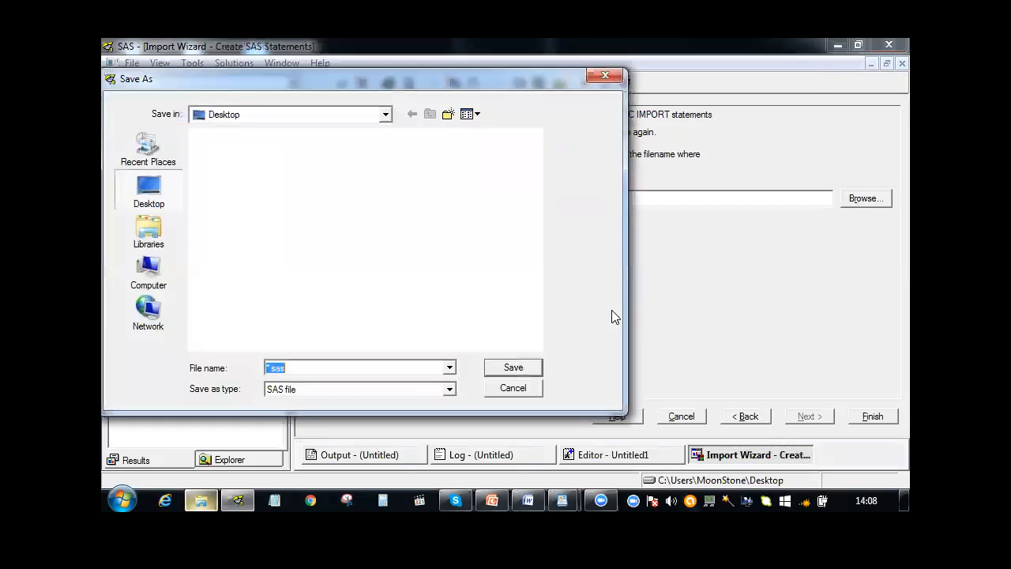
text(topic)
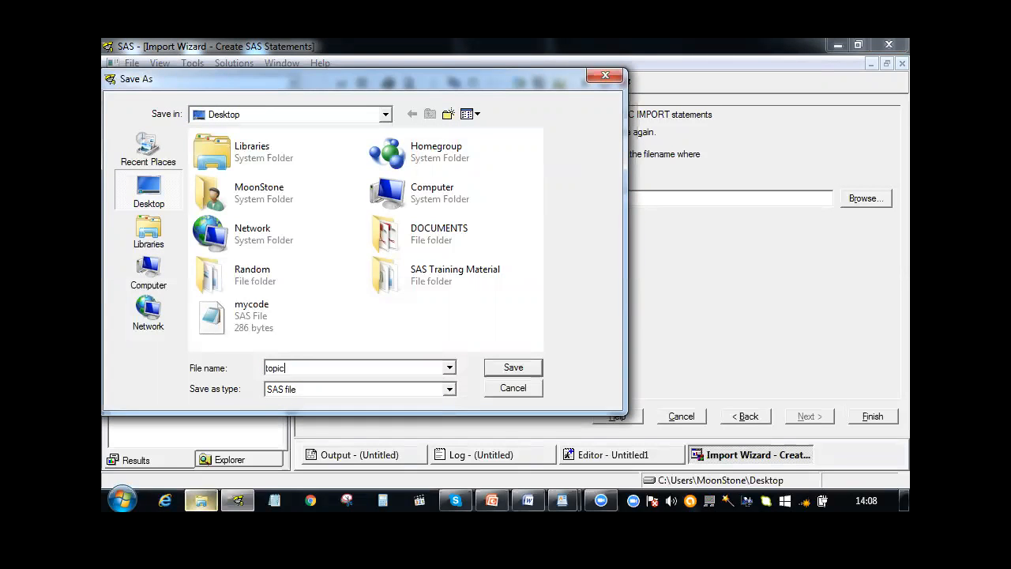
text(ode)
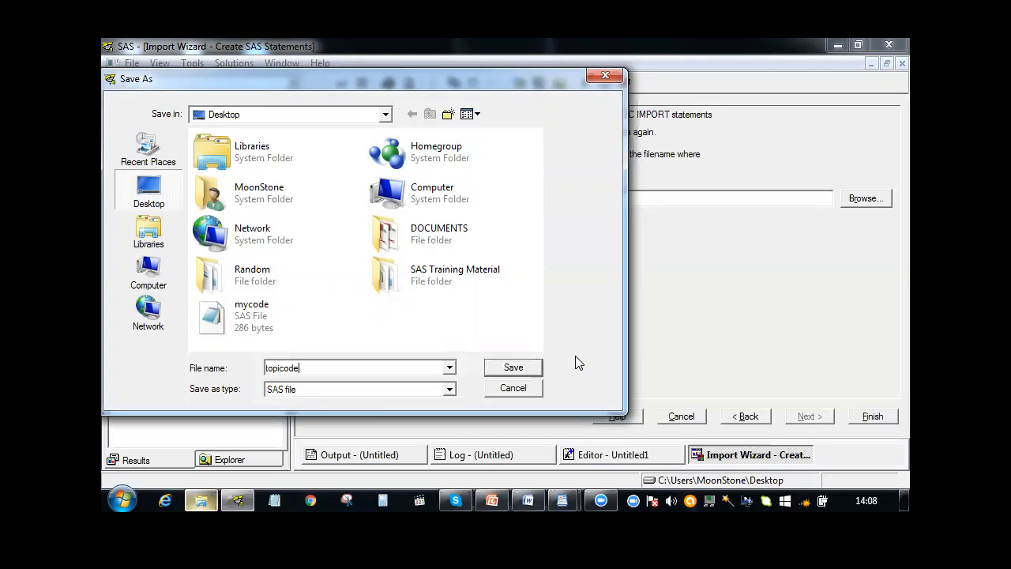
click(518, 371)
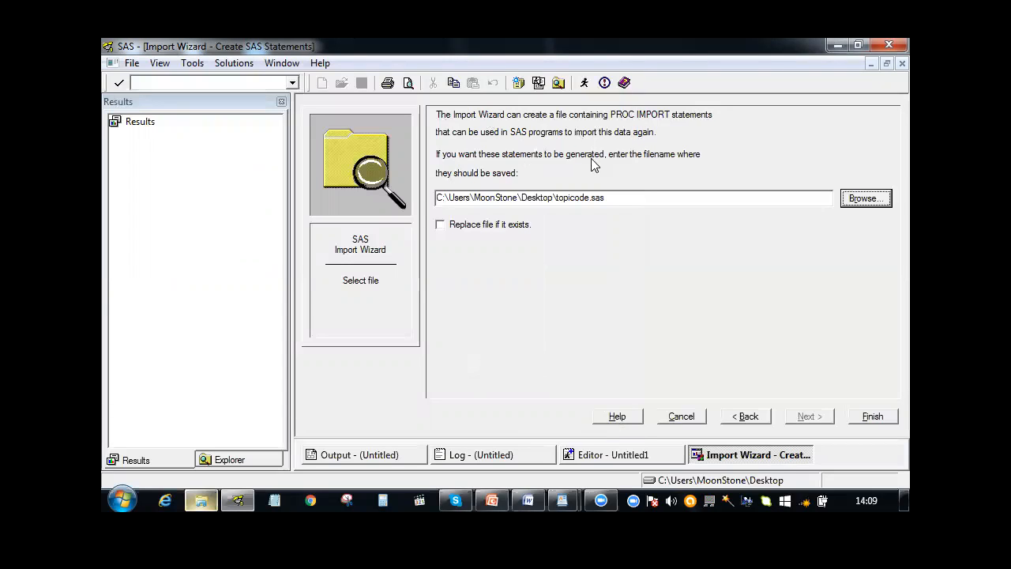
click(409, 64)
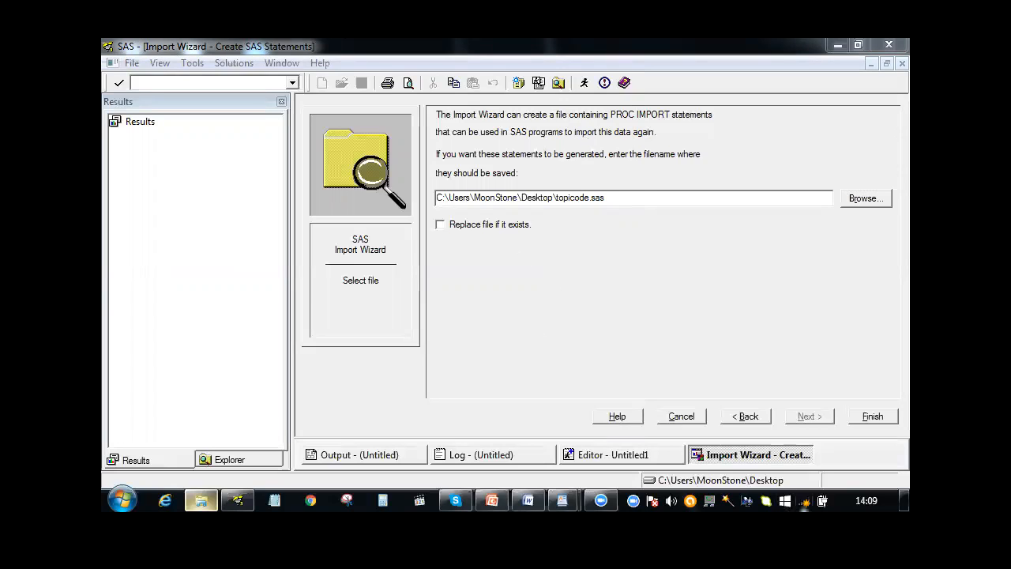
click(805, 502)
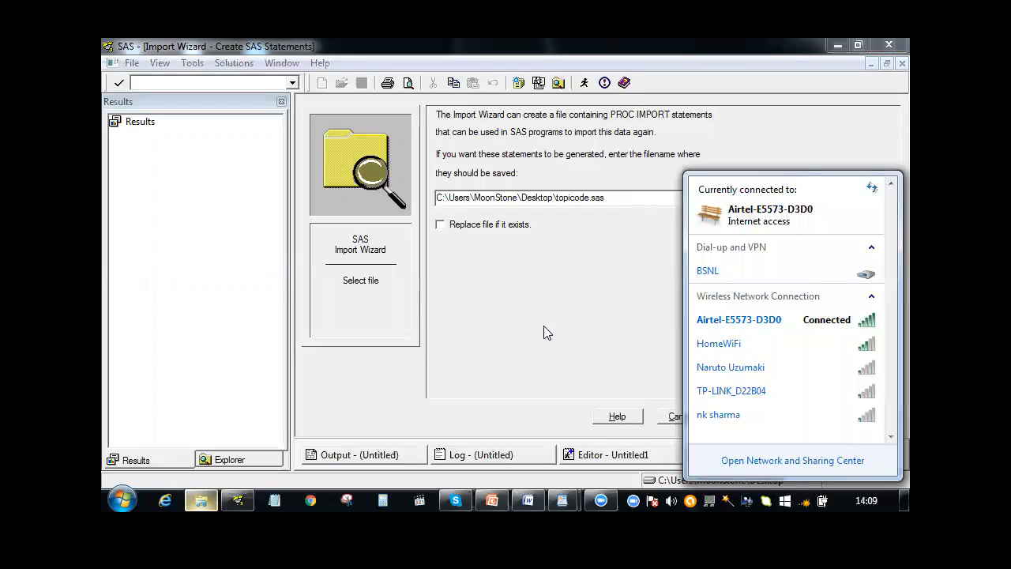
click(544, 325)
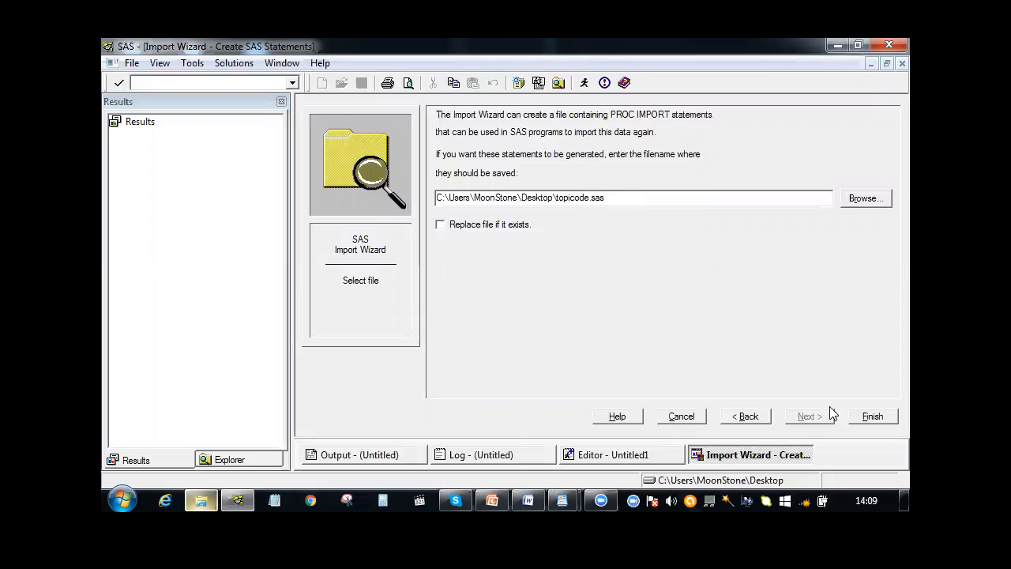
Finish the import and display the contents of the Work library
click(866, 417)
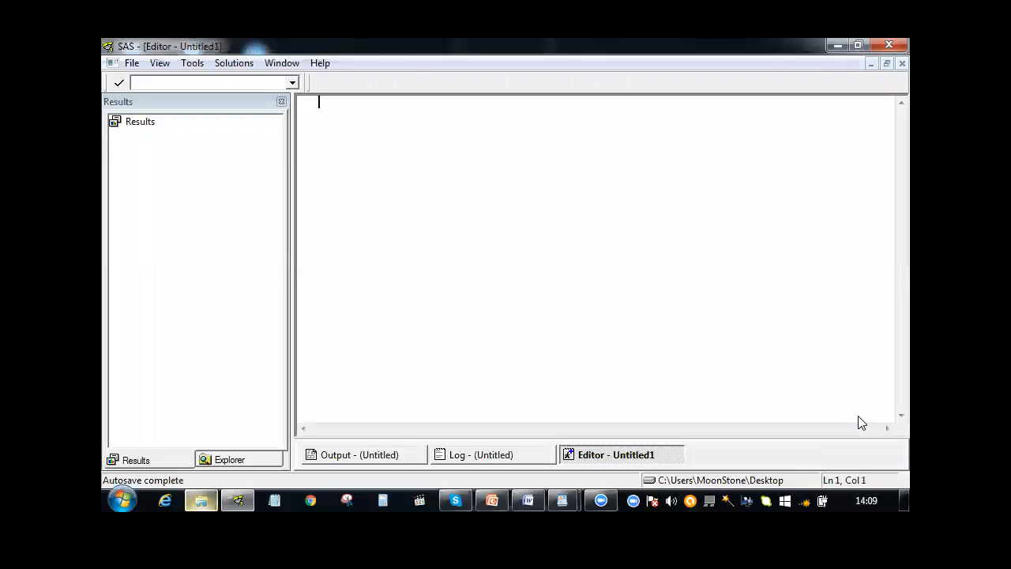
click(237, 459)
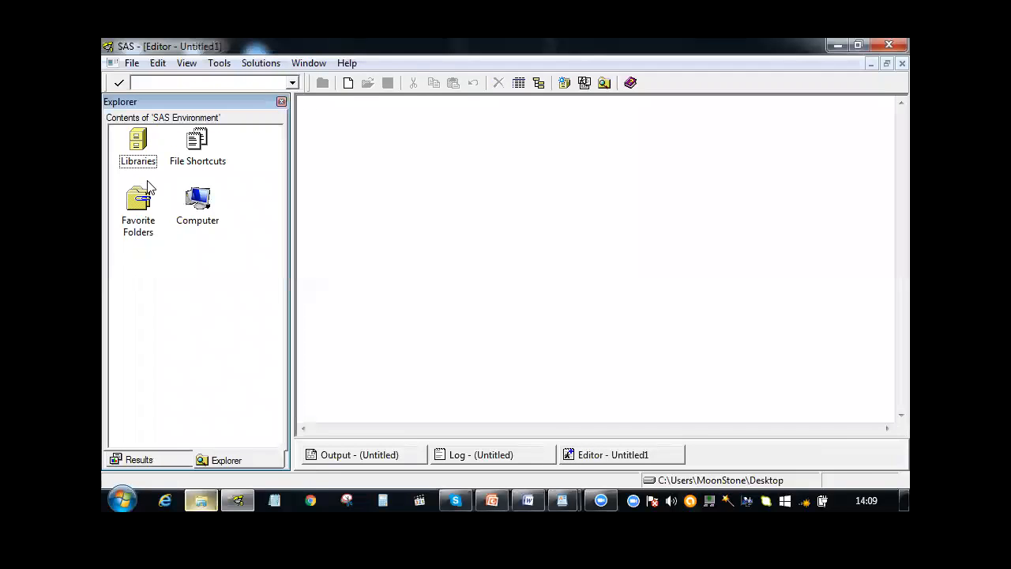
double_click(136, 146)
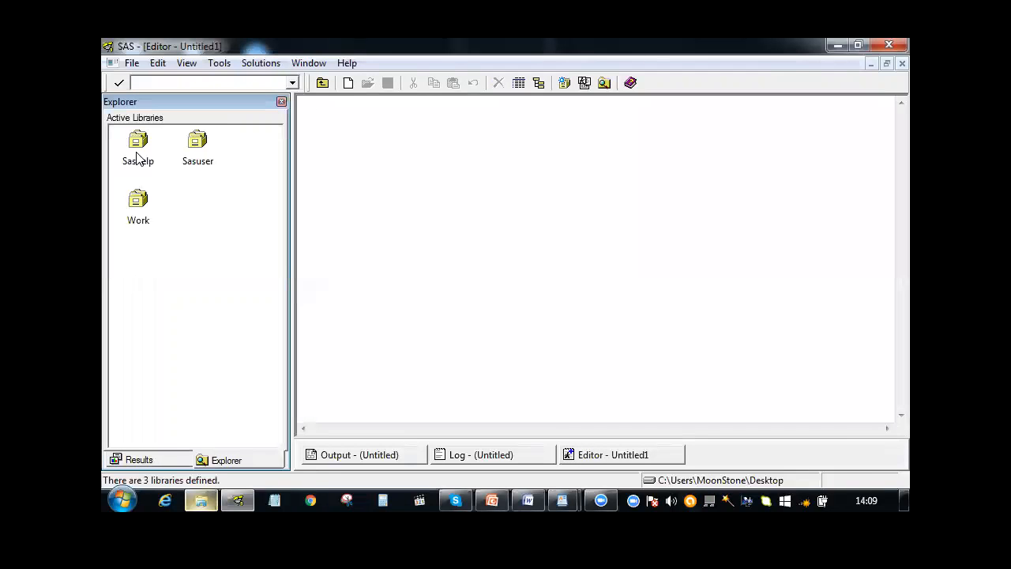
double_click(136, 207)
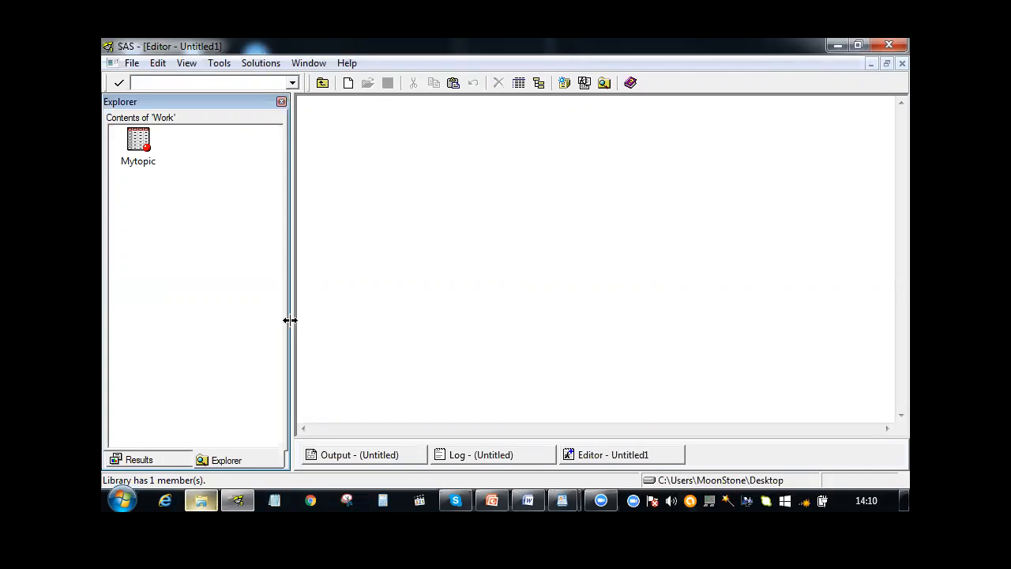
Open the Course Content workbook from the SAS Training Material folder, examine its Topics sheet from the header row, and close it
click(207, 501)
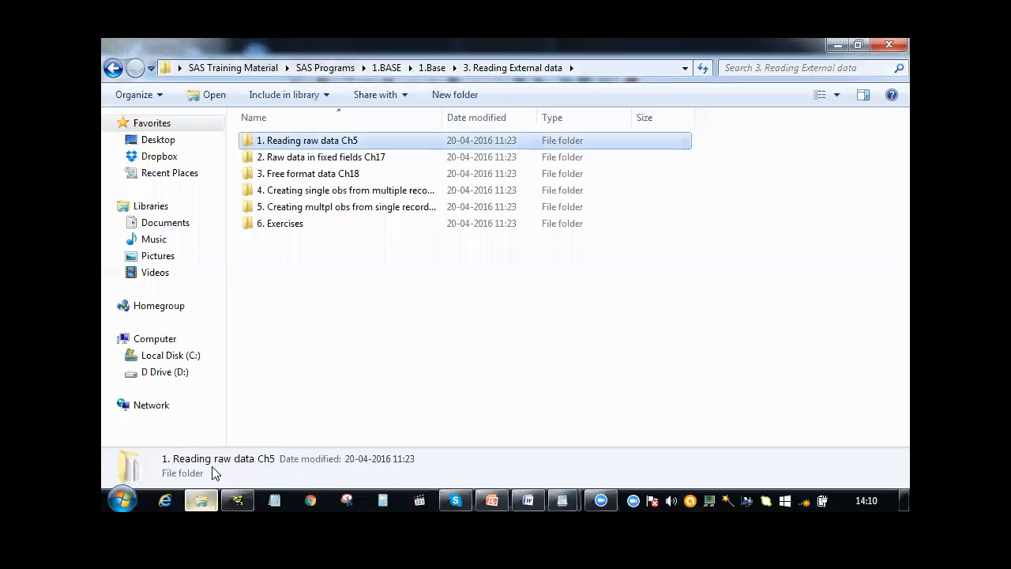
click(239, 70)
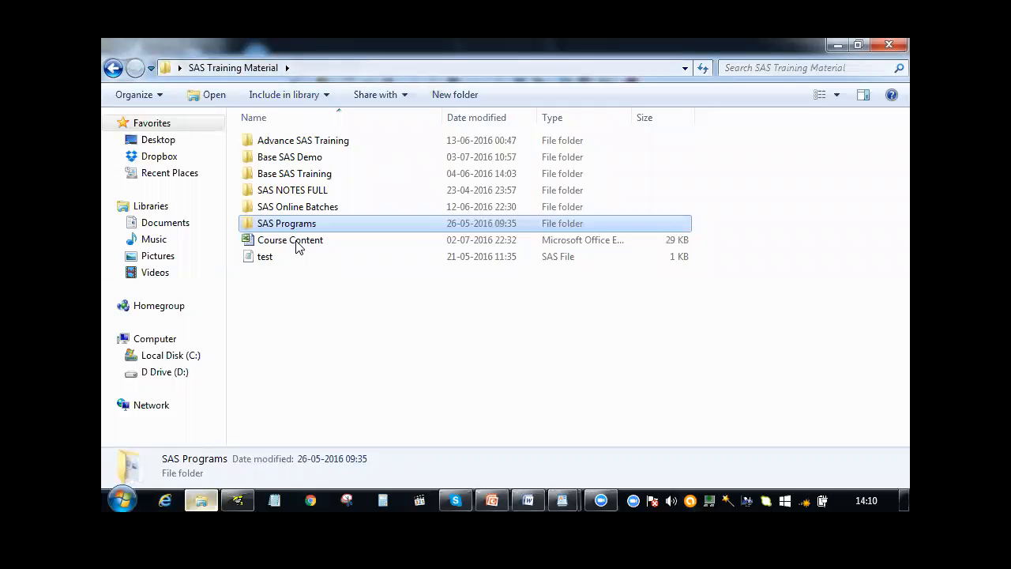
double_click(299, 245)
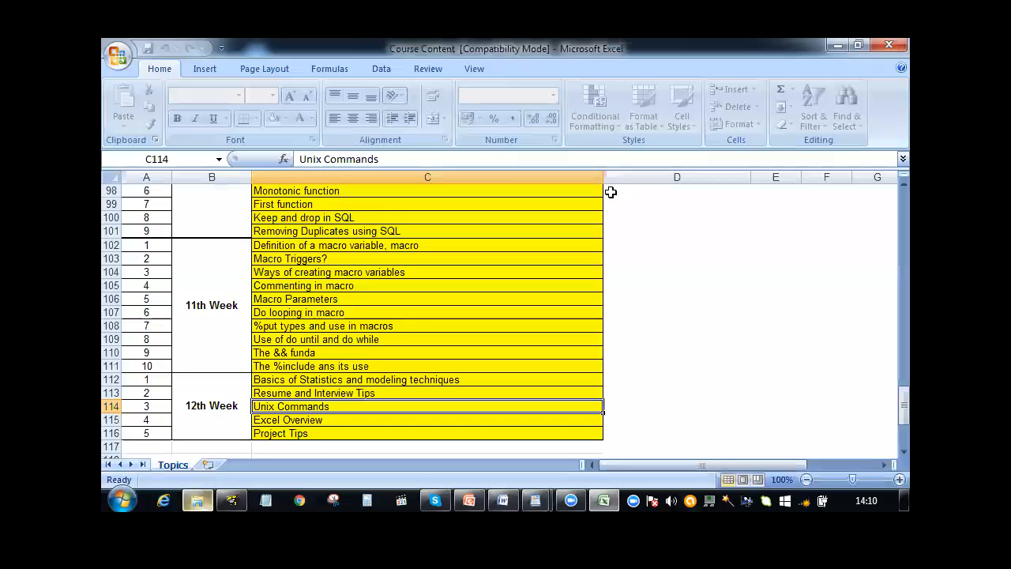
scroll(887, 226, up, 20)
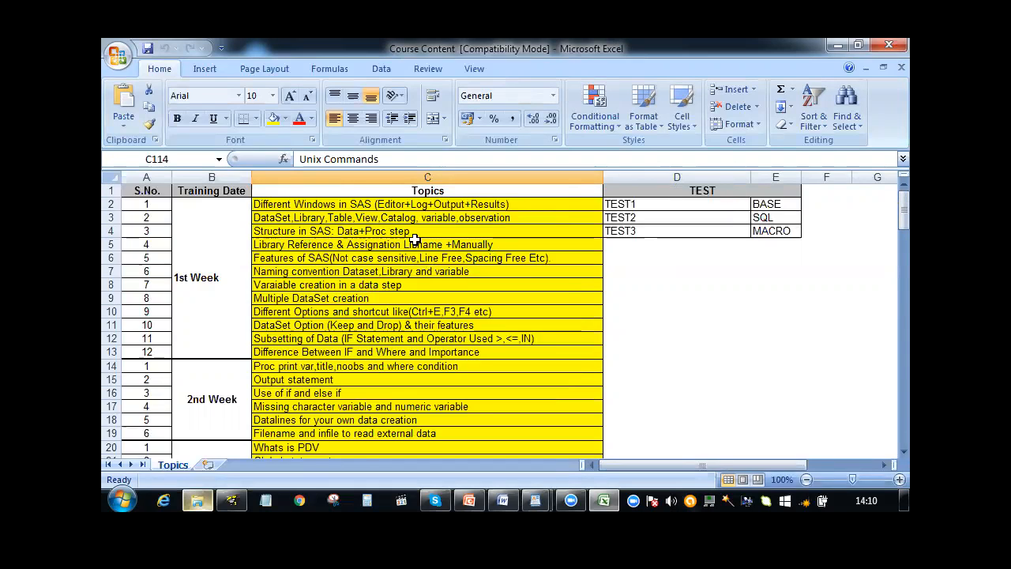
drag(138, 193, 646, 411)
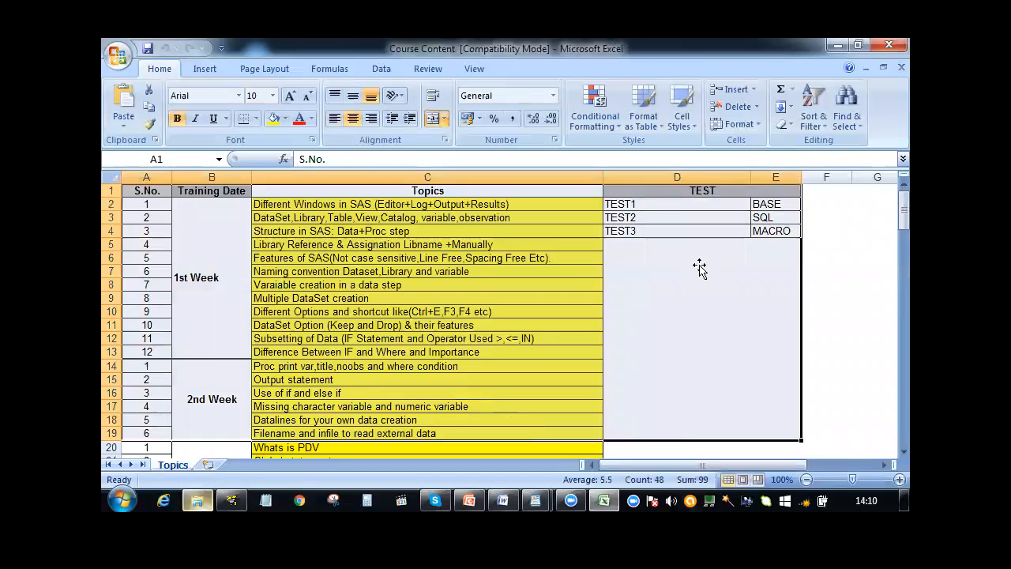
click(700, 259)
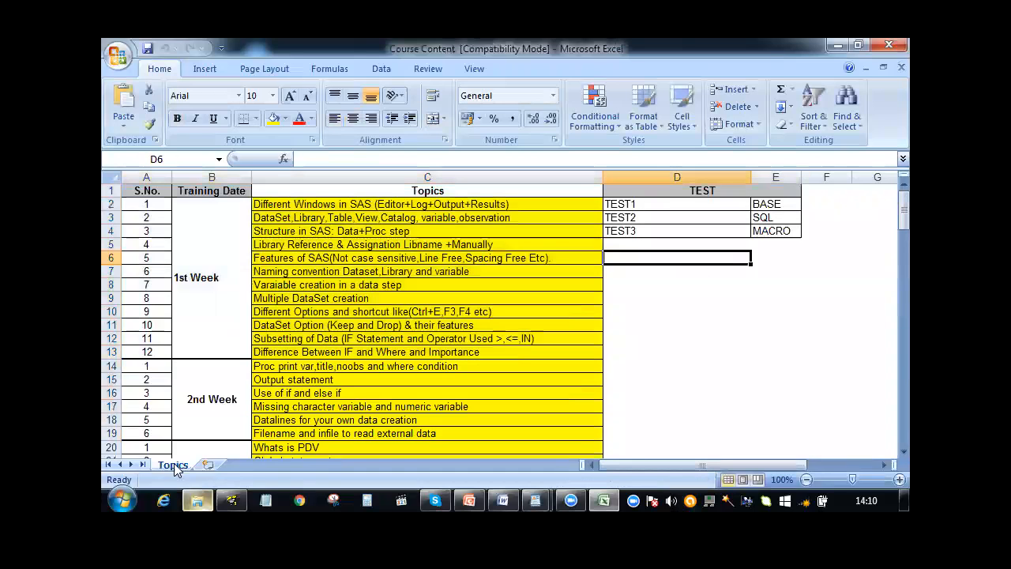
click(889, 45)
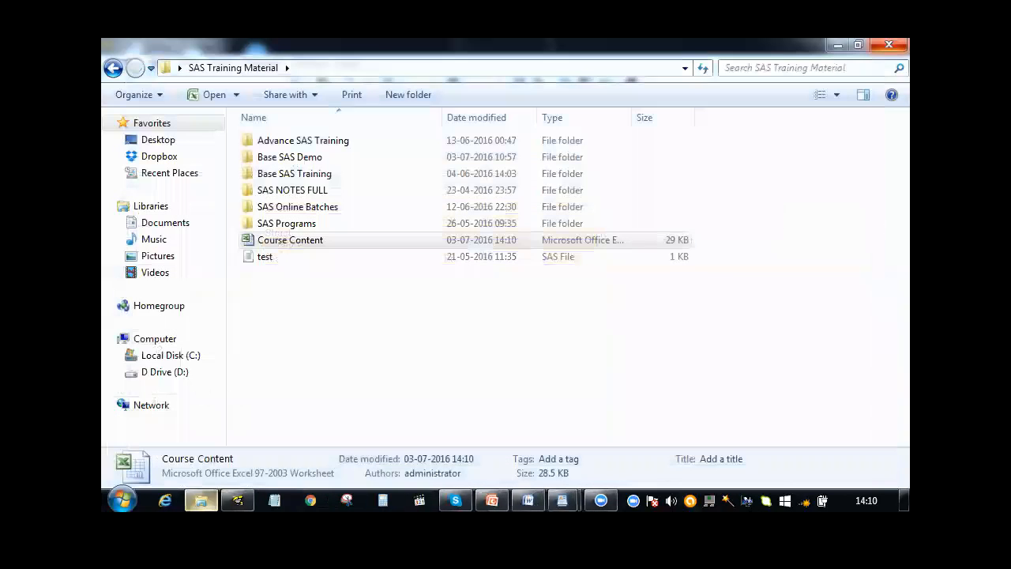
Switch back to SAS and open the Mytopic table from the Work library
click(237, 501)
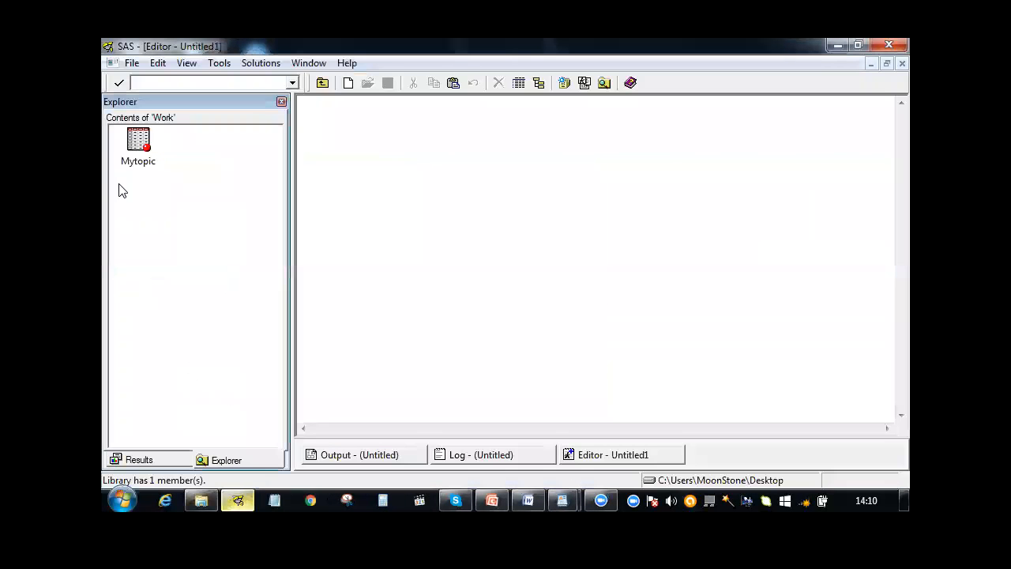
click(134, 161)
double_click(134, 161)
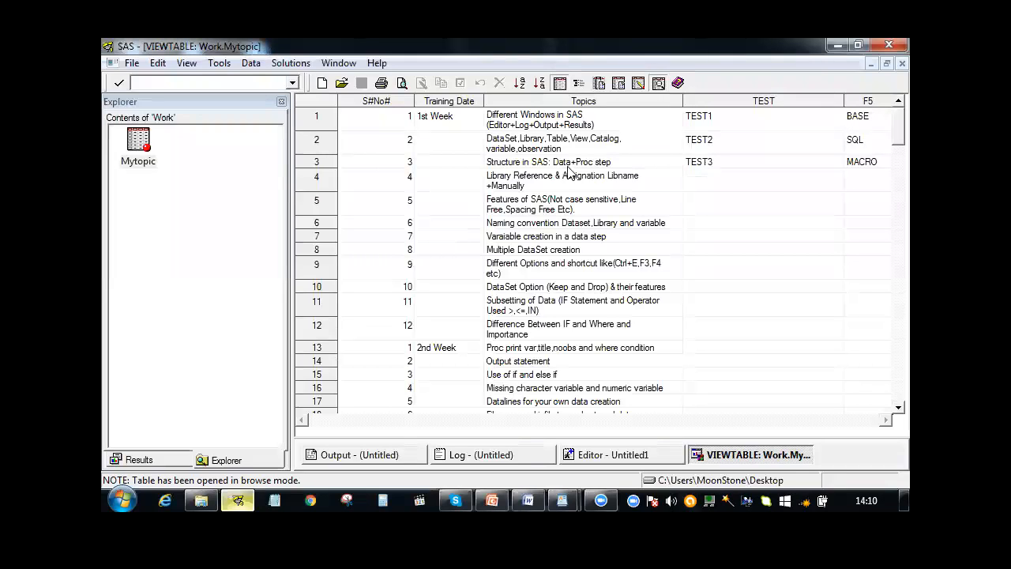
click(412, 144)
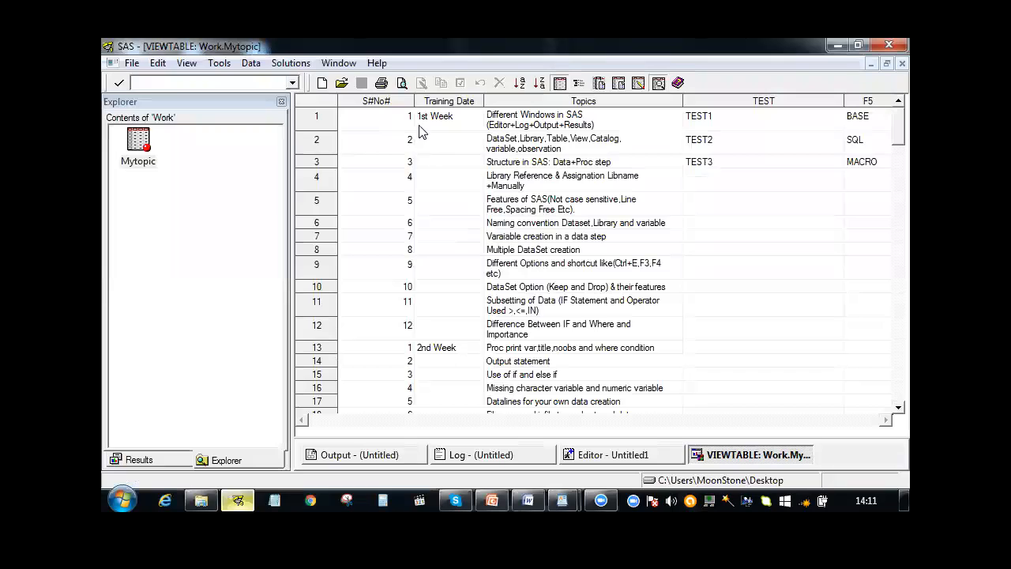
Browse down through the rows of the imported Mytopic table, return to the first row, and close the table
click(529, 335)
key(Down)
key(Down)
key(Down)
key(Down)
key(Down)
key(Down)
key(Down)
key(Down)
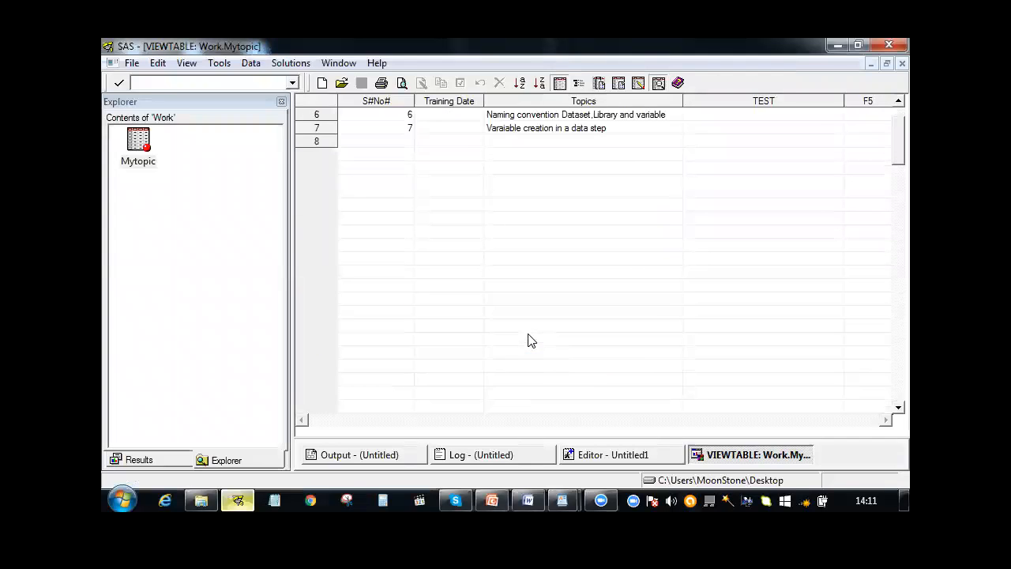
key(Down)
key(Down)
drag(887, 168, 887, 131)
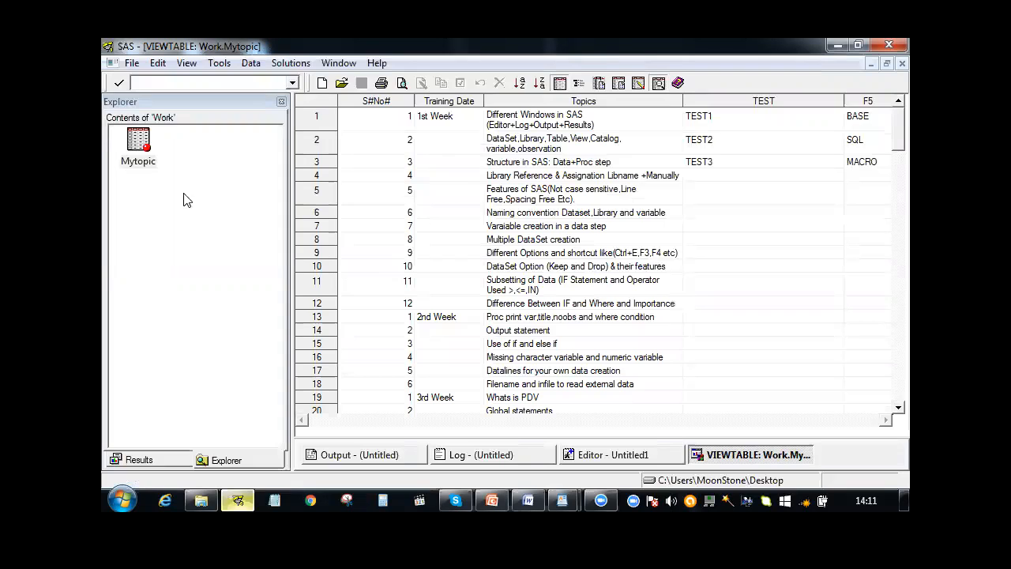
right_click(749, 462)
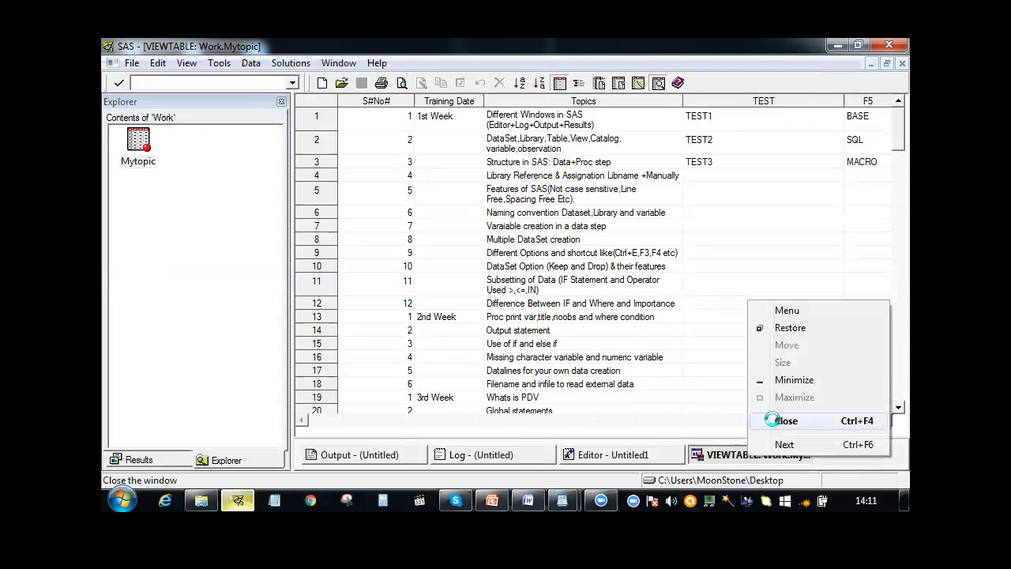
click(775, 420)
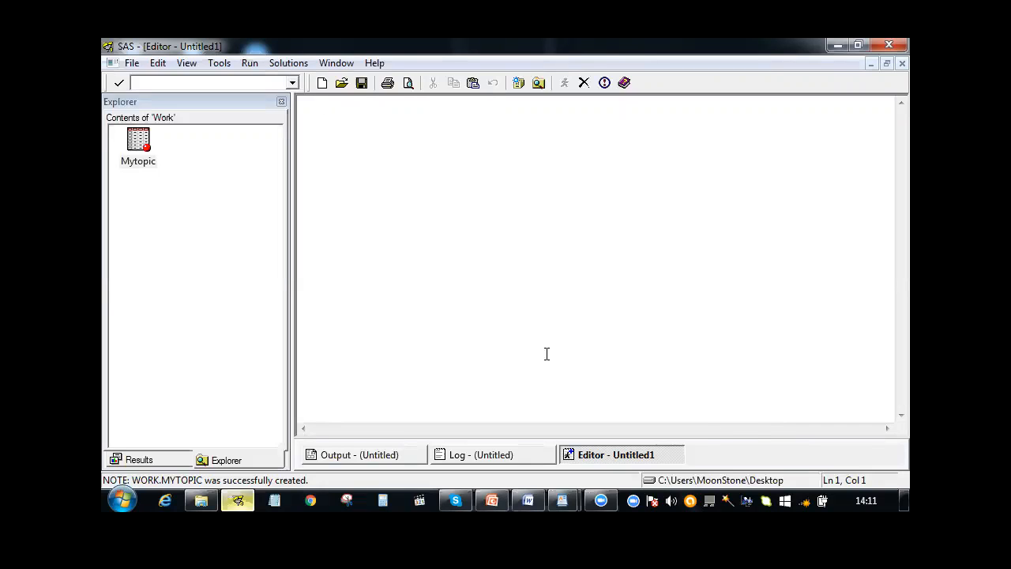
Delete the Mytopic table from the Work library
click(144, 161)
key(Delete)
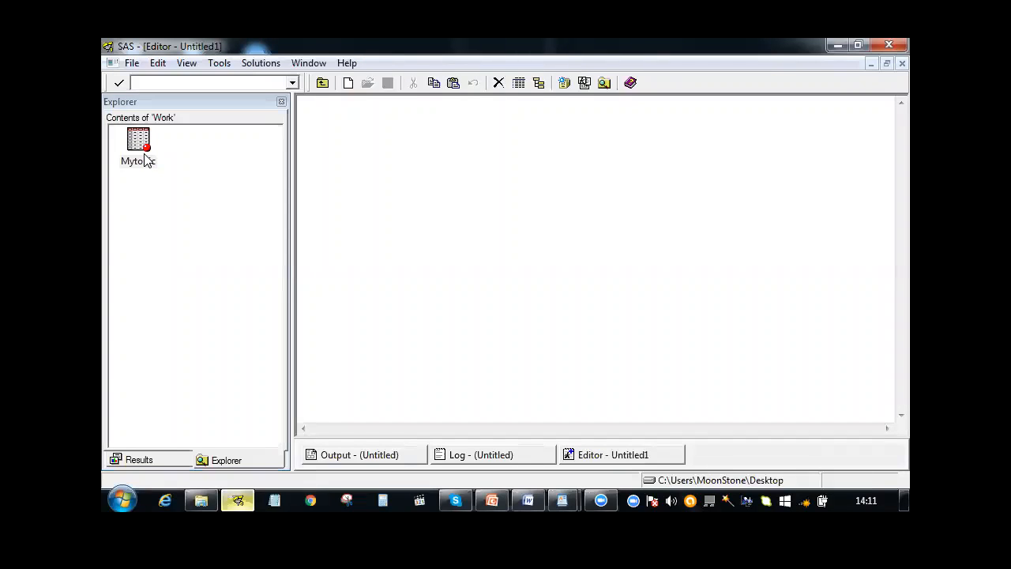
key(Return)
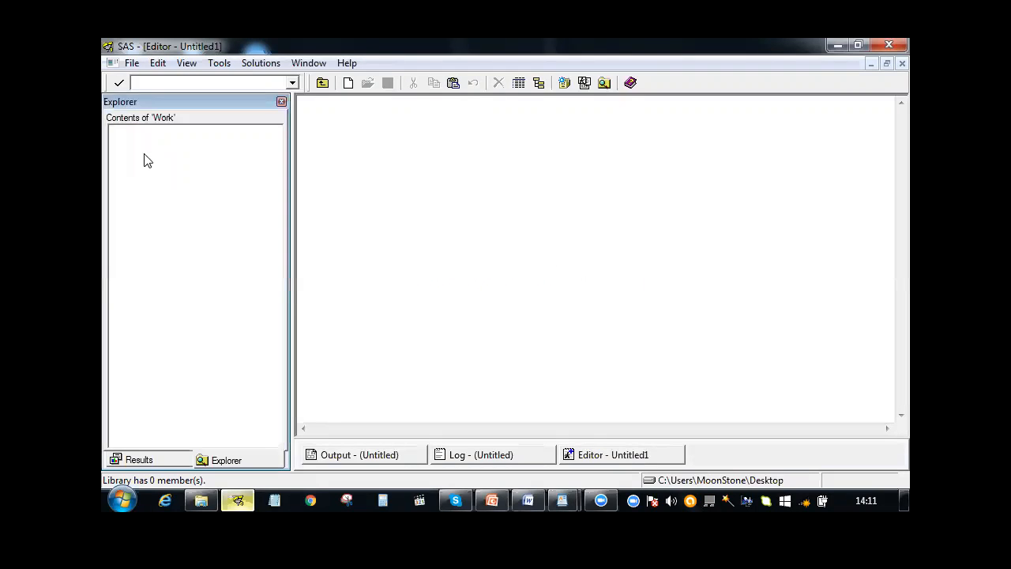
Start a new data import using the standard source Microsoft Excel 97, 2000 or 2002 Workbook
click(128, 65)
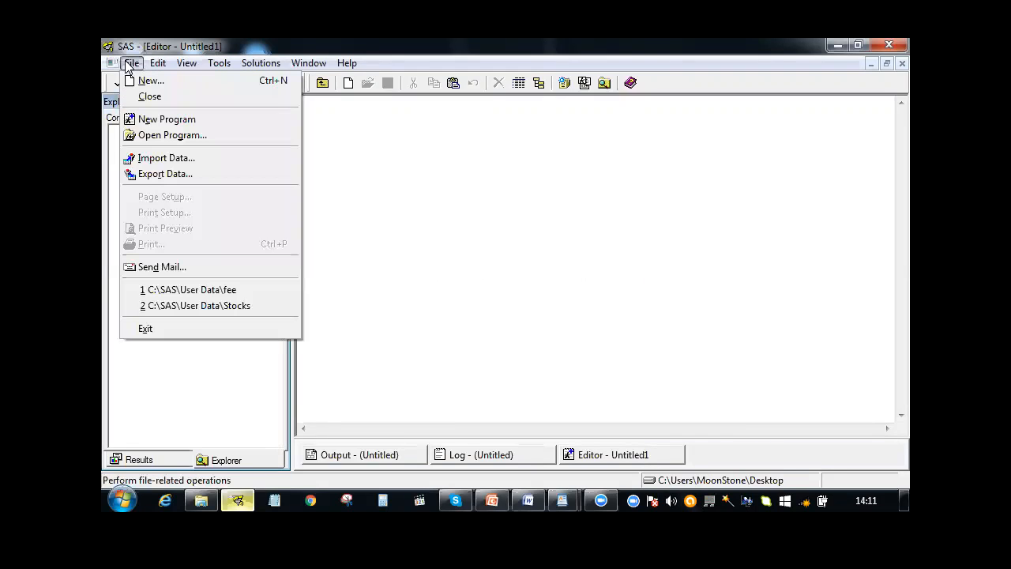
click(148, 160)
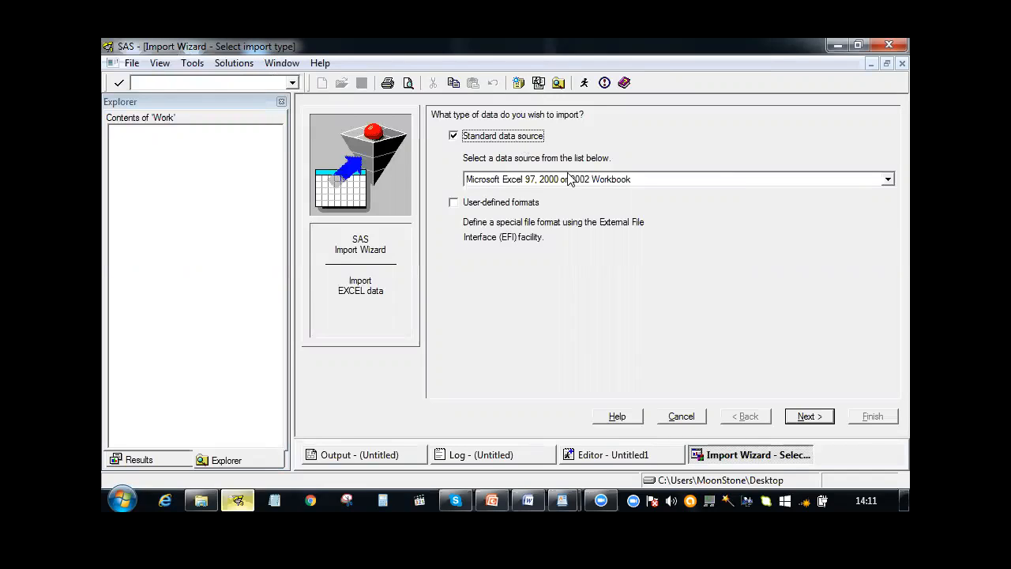
click(674, 180)
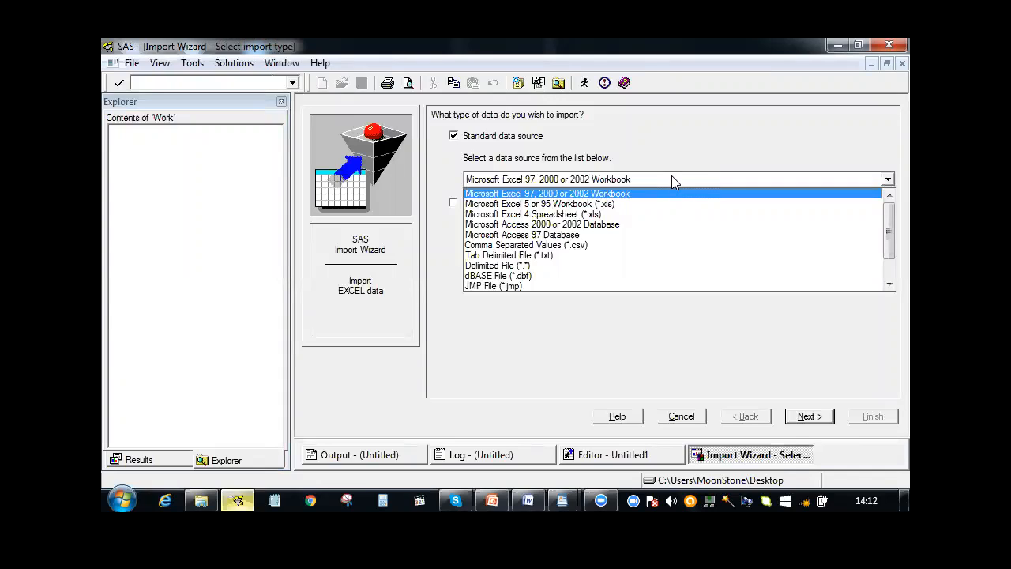
click(625, 190)
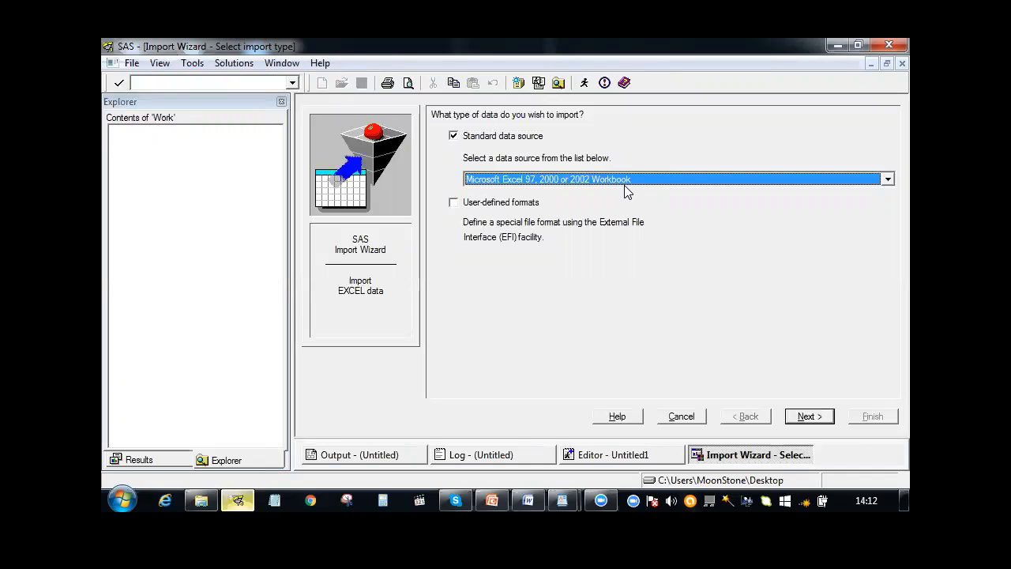
click(803, 422)
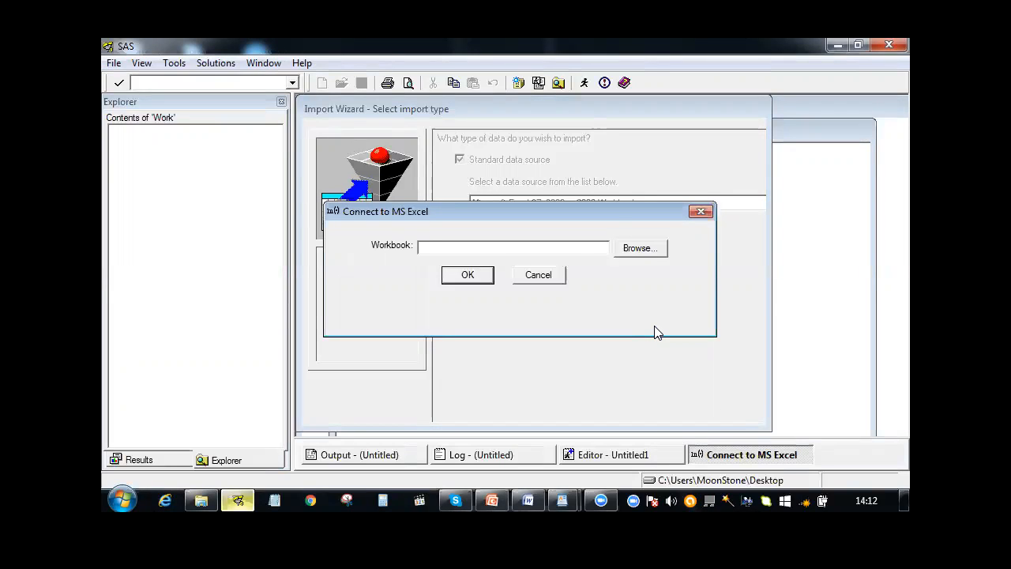
Connect to the Course Content workbook in the desktop's SAS Training Material folder and choose its Topics$ table for import
click(626, 251)
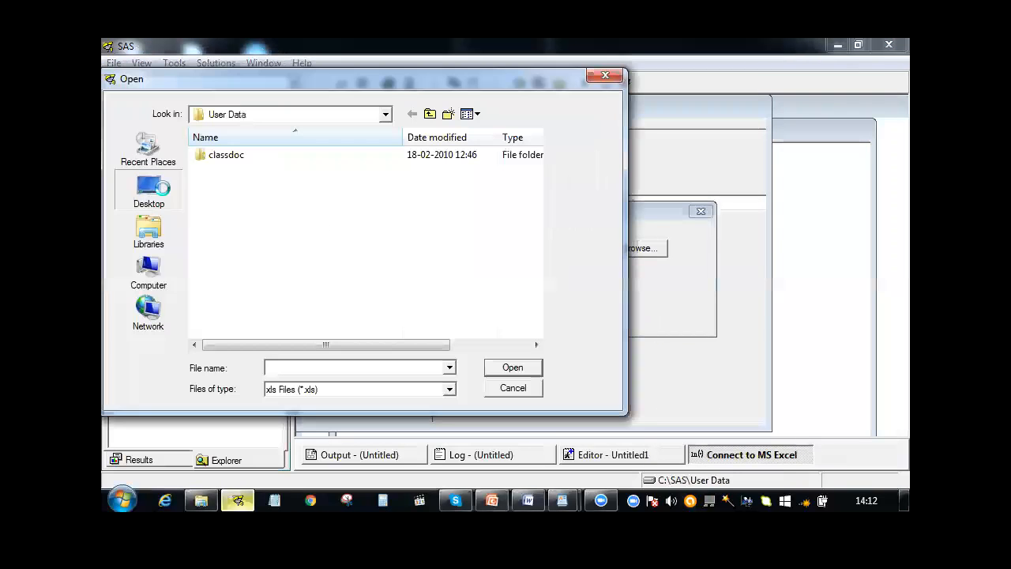
click(149, 198)
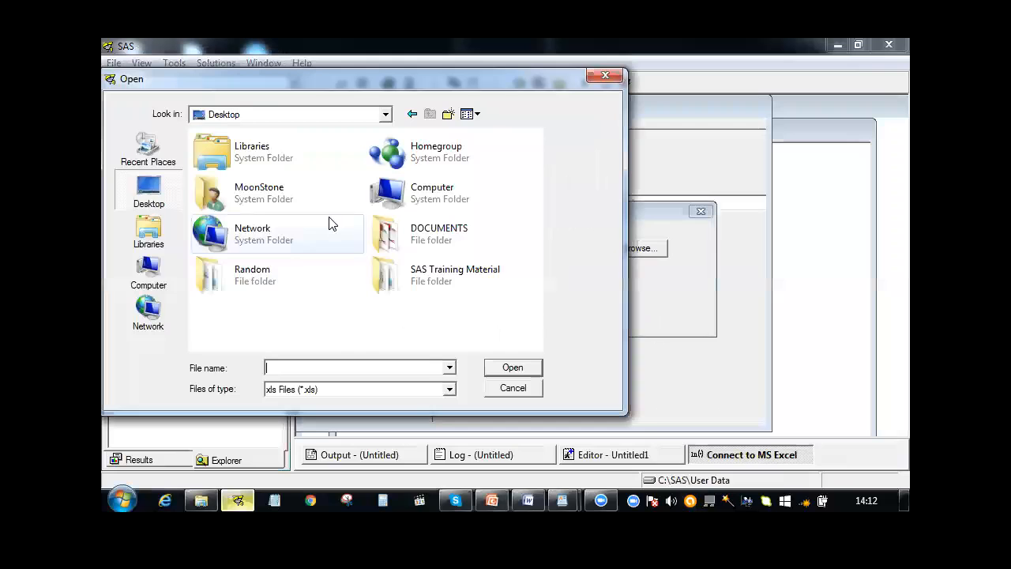
double_click(418, 269)
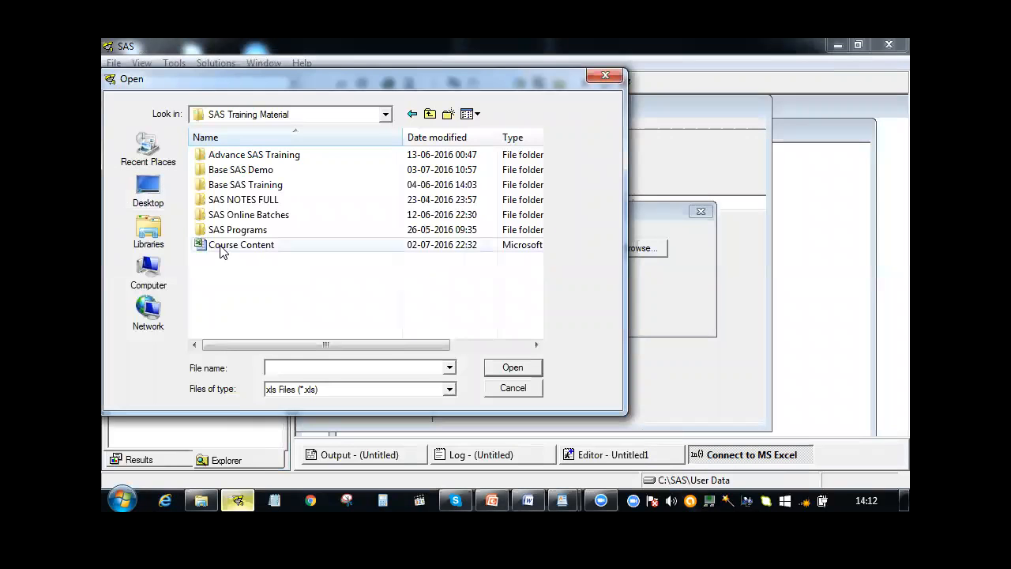
click(223, 250)
click(512, 368)
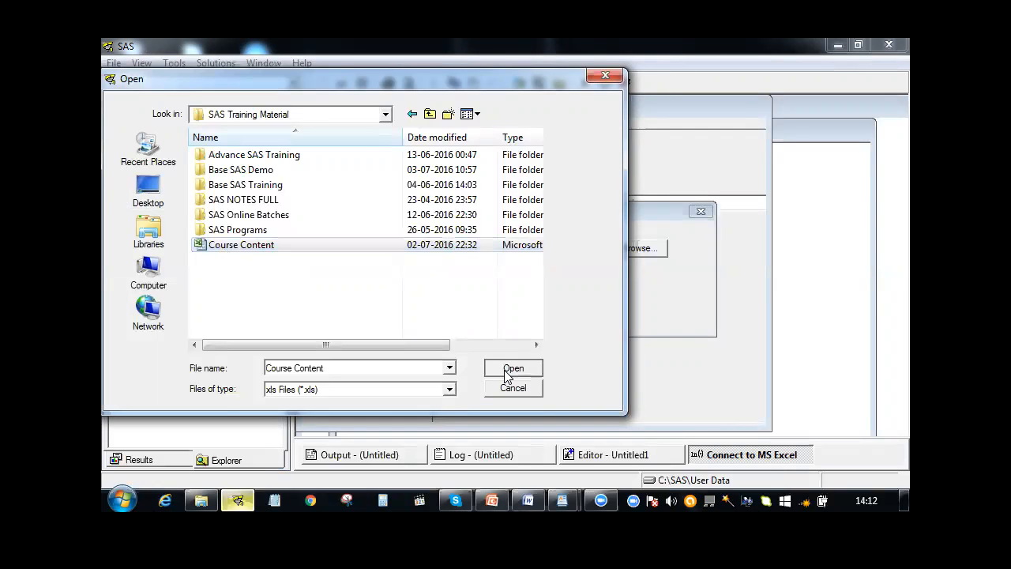
click(459, 278)
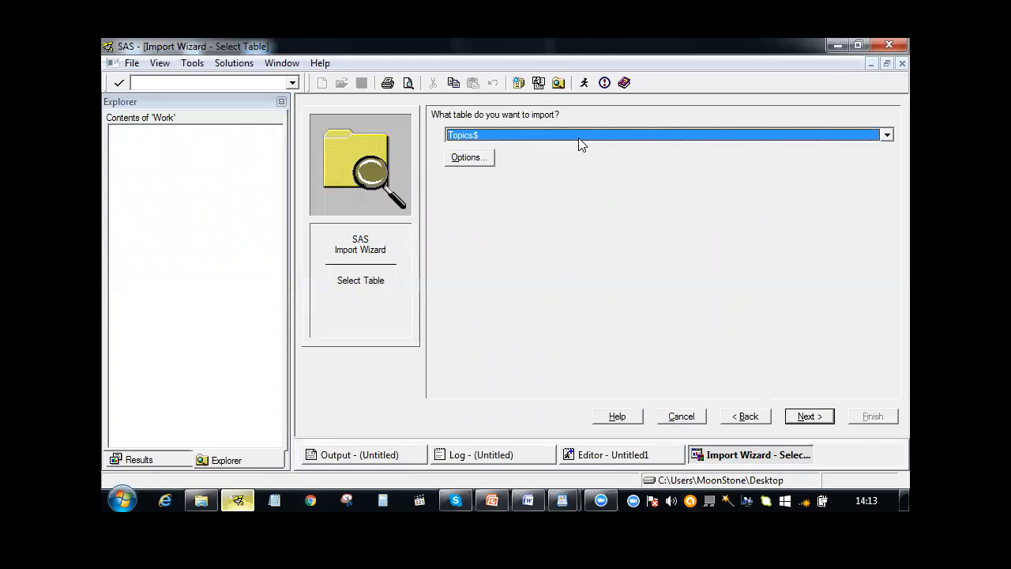
click(639, 310)
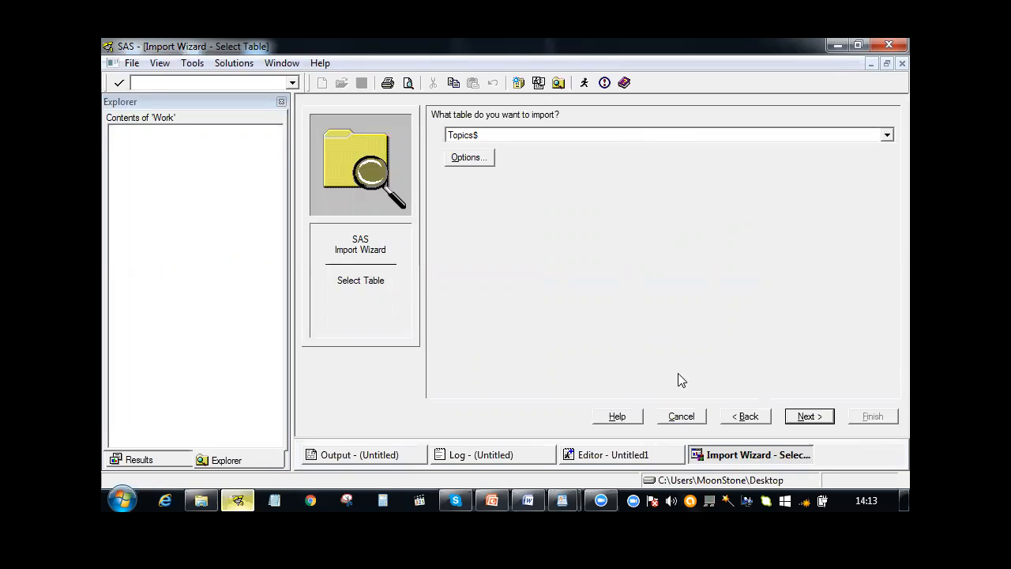
click(808, 417)
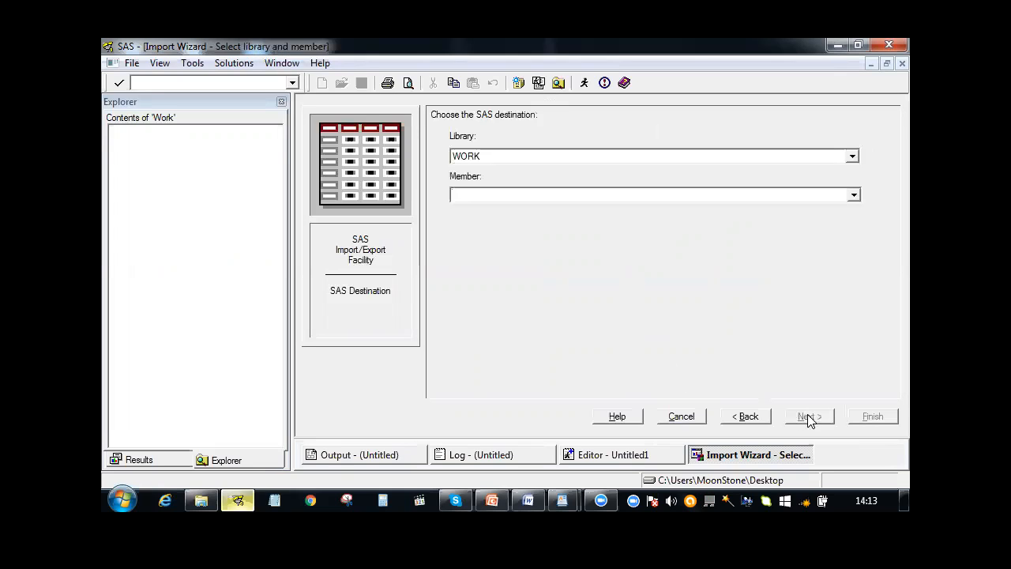
Keep WORK as the destination library and name the member myprog
click(477, 157)
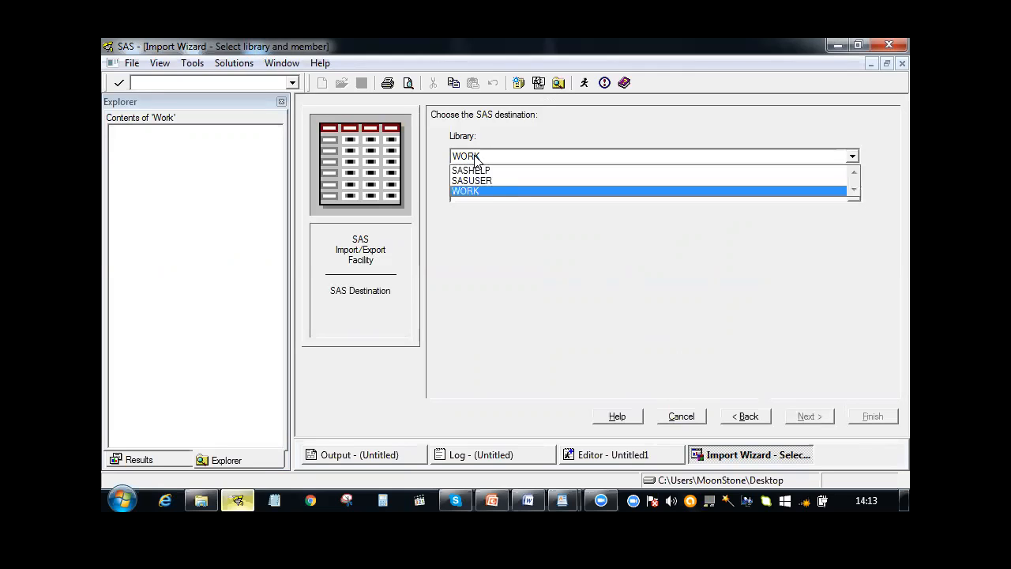
click(476, 160)
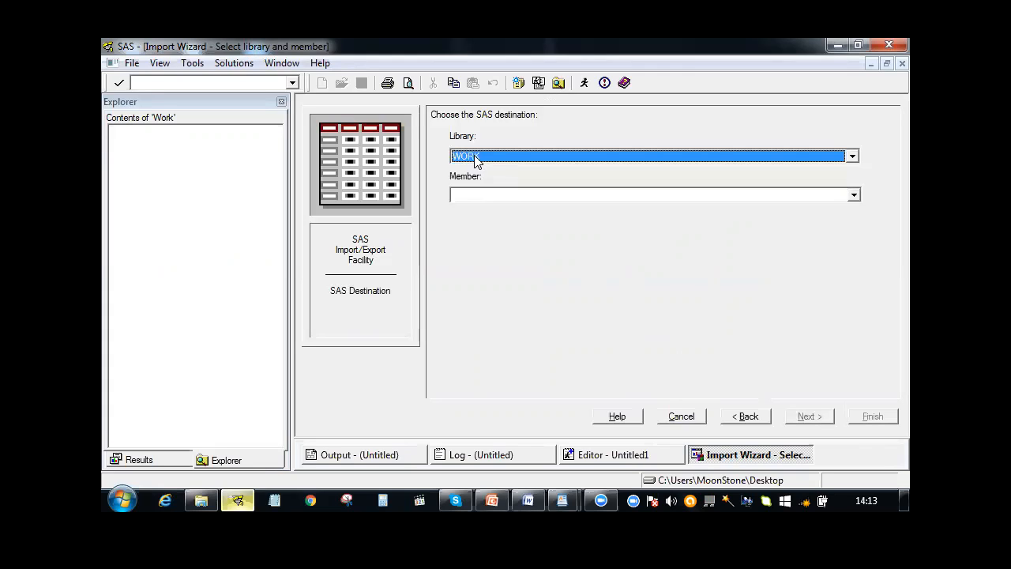
click(463, 198)
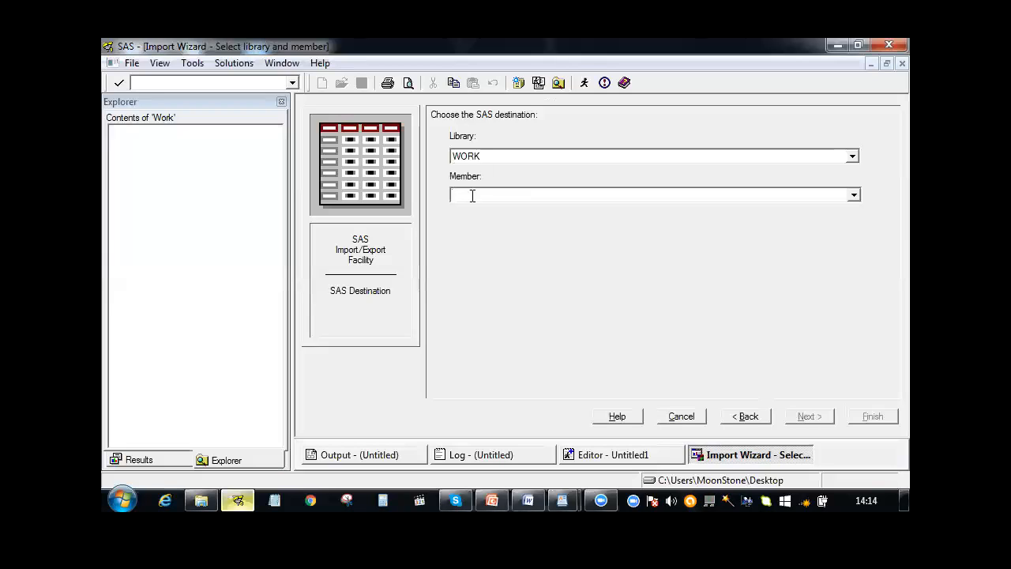
text(m)
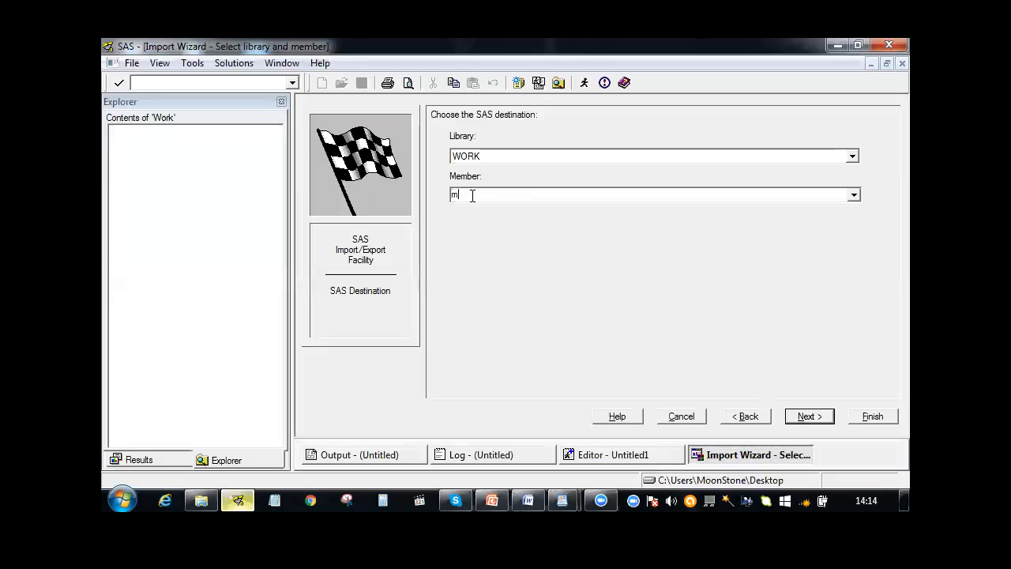
text(yprog)
click(822, 418)
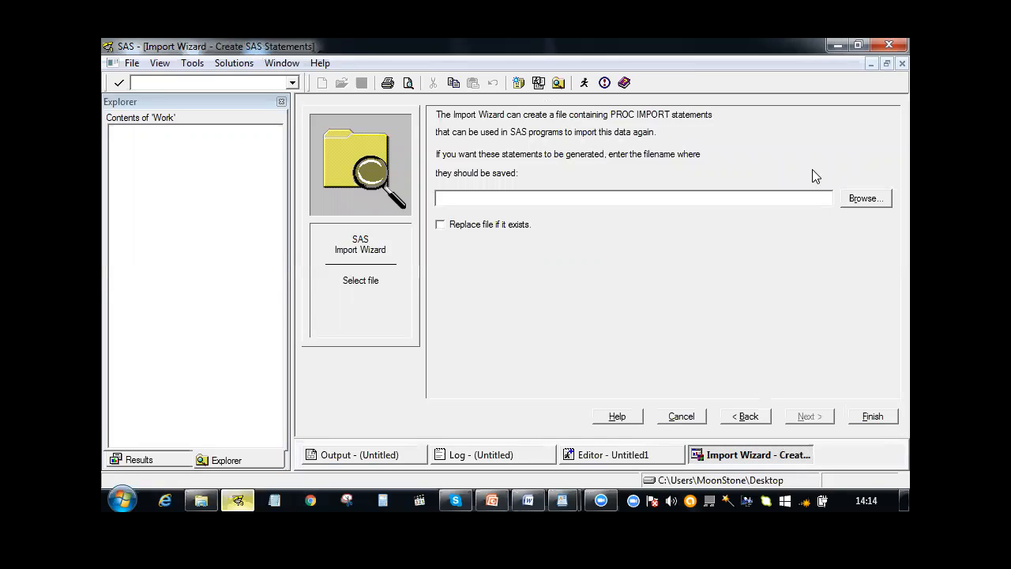
Browse for where to save the PROC IMPORT statements and delete the existing mycode and topicode SAS files from the desktop
click(852, 203)
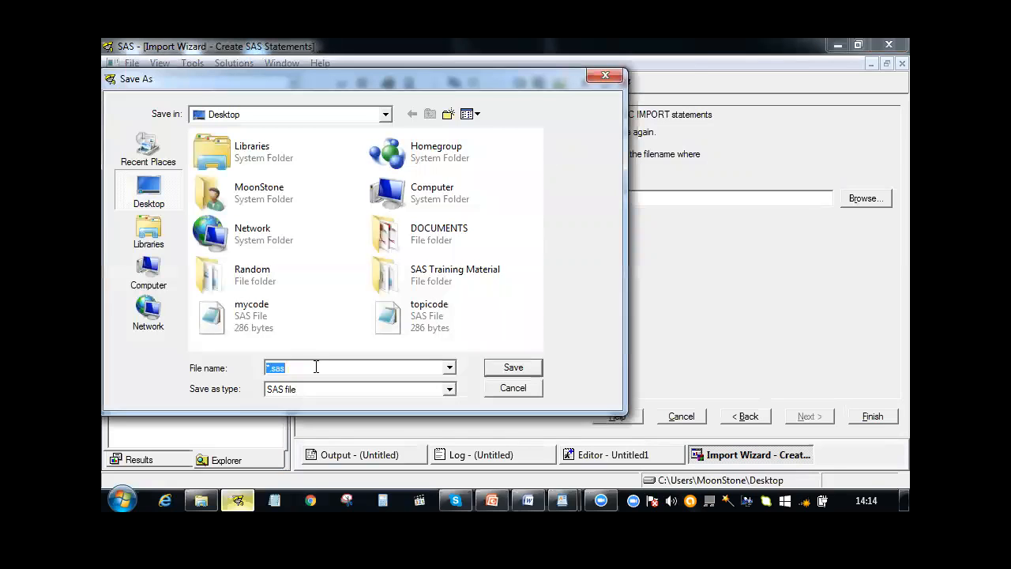
click(236, 326)
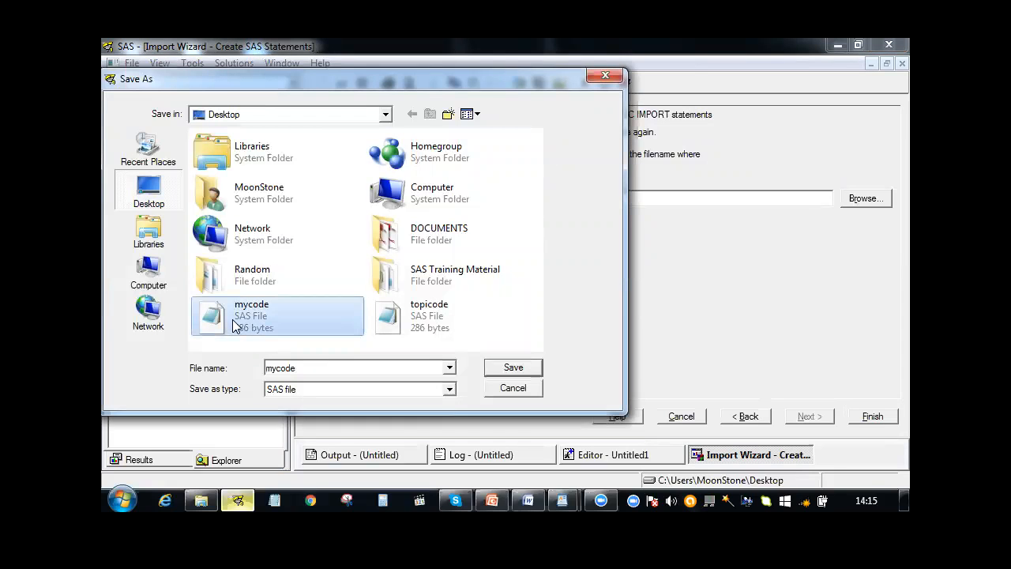
key(Delete)
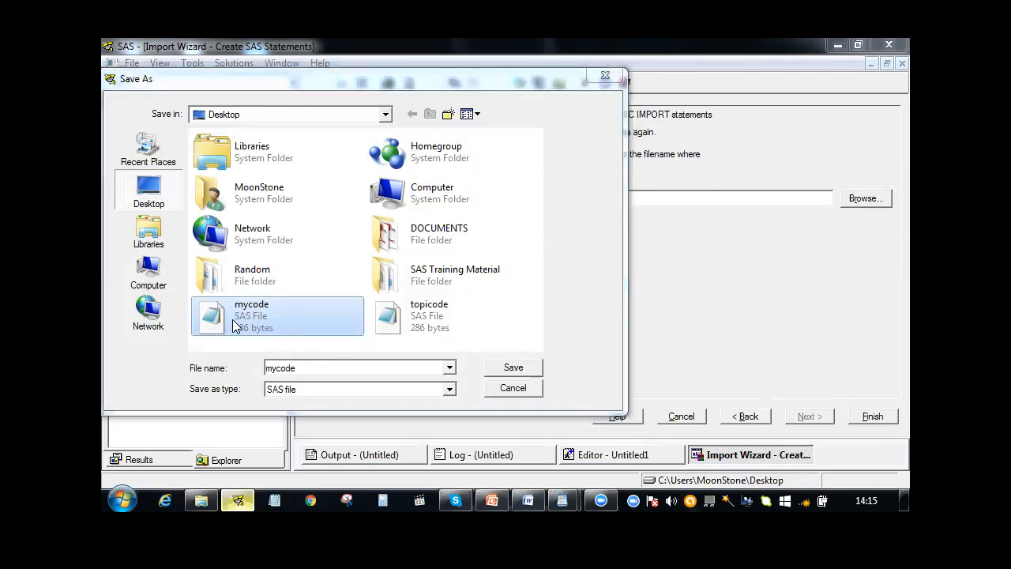
key(Return)
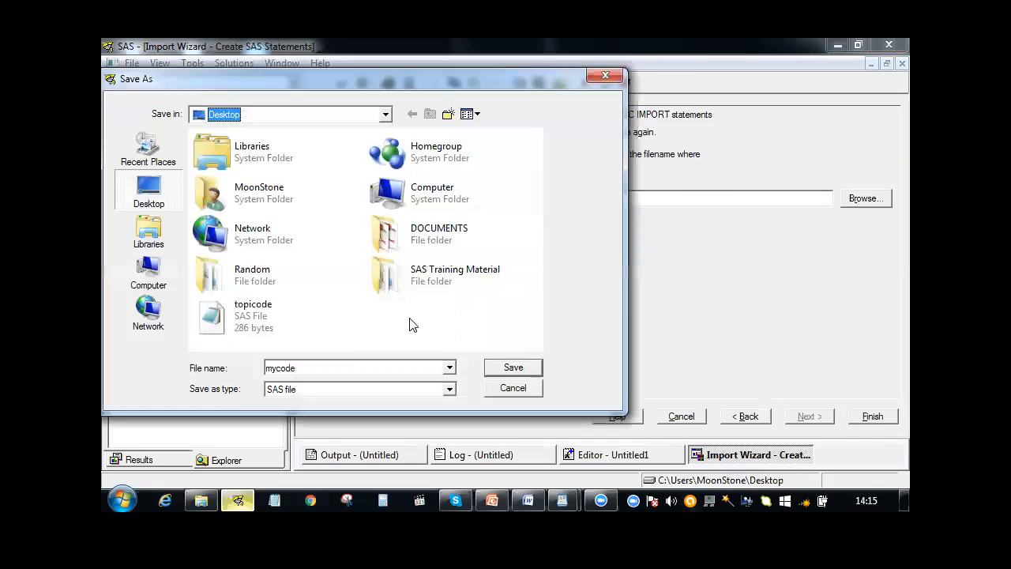
click(225, 323)
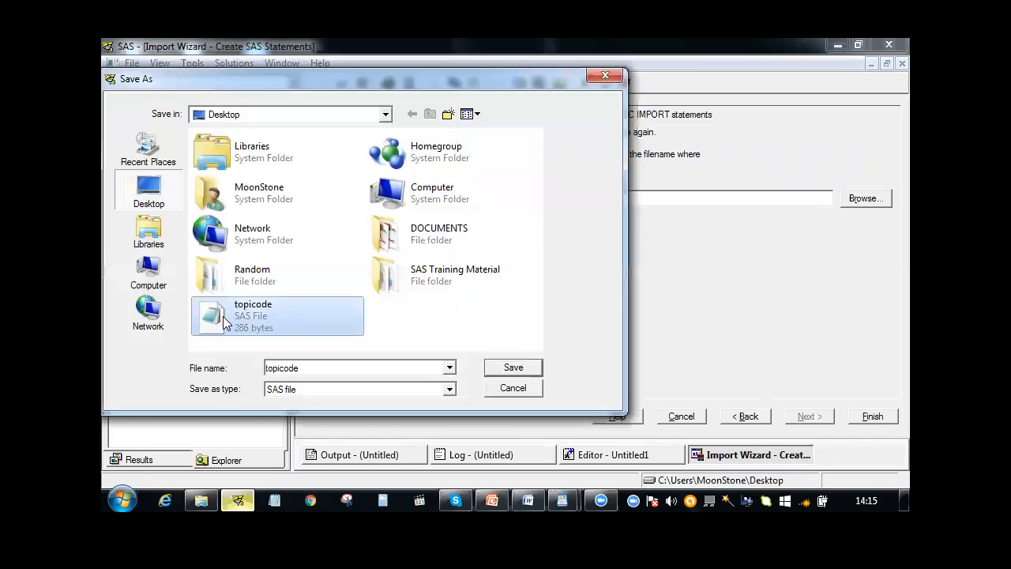
key(Delete)
key(Return)
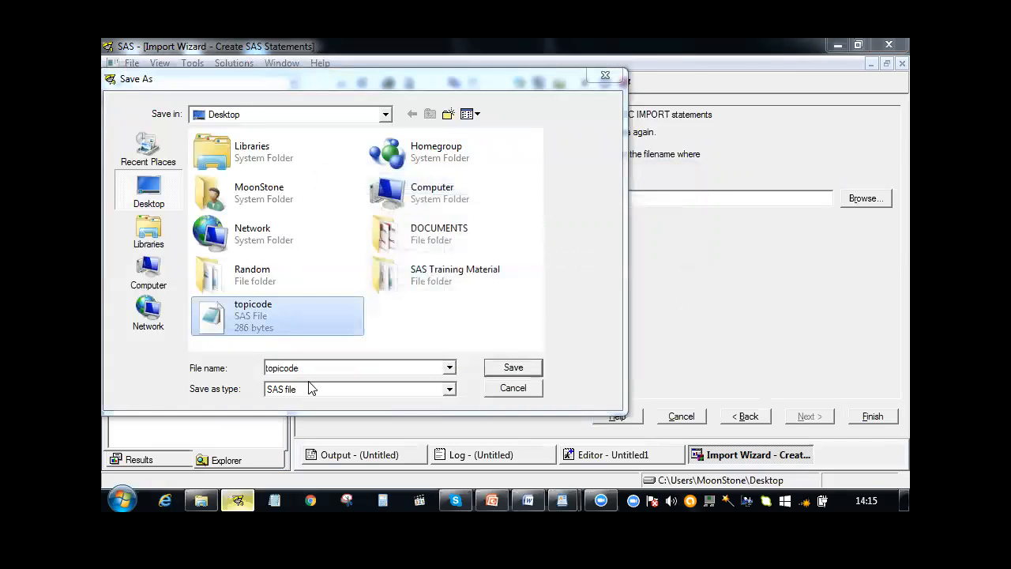
Save the PROC IMPORT statements on the desktop as mycode and finish the import
double_click(311, 368)
text(mycode)
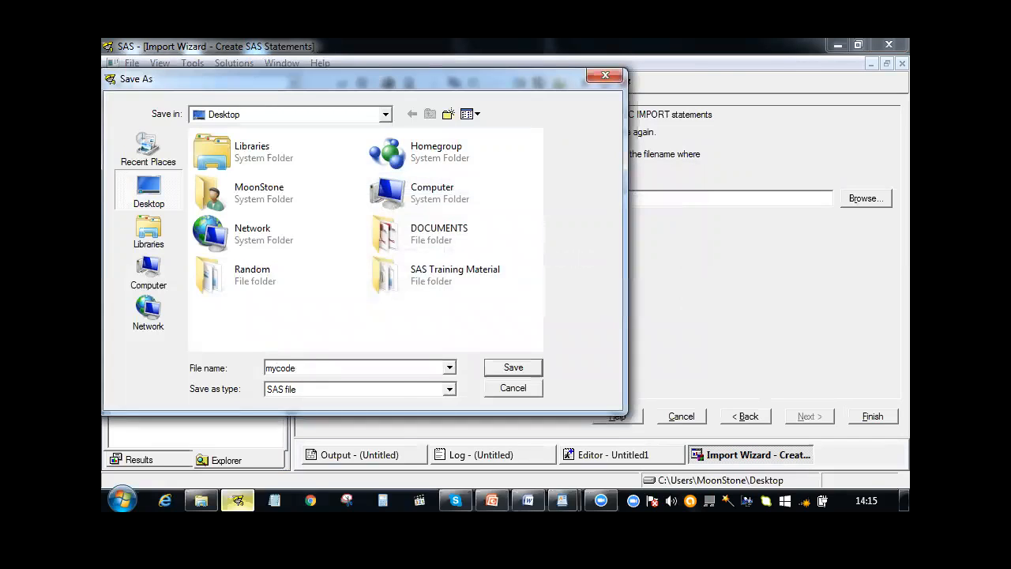
click(502, 372)
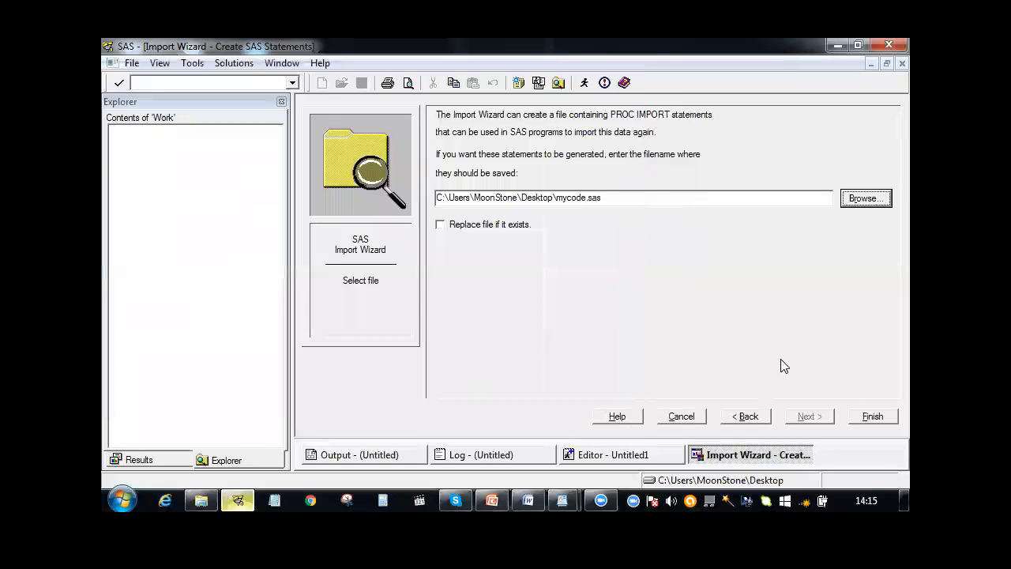
click(863, 414)
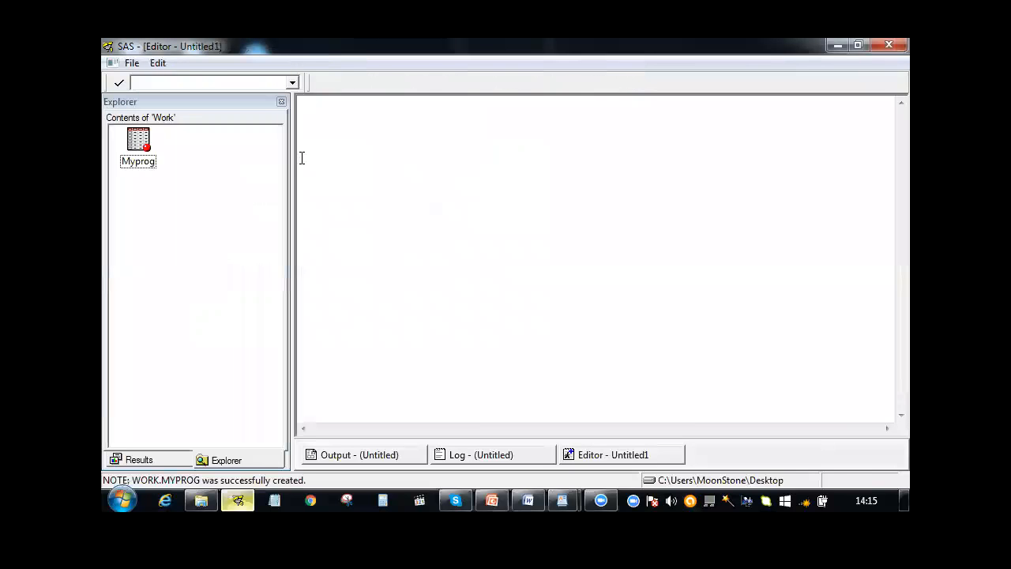
Open the Myprog table from the Work library to check the imported data, then close it
double_click(136, 151)
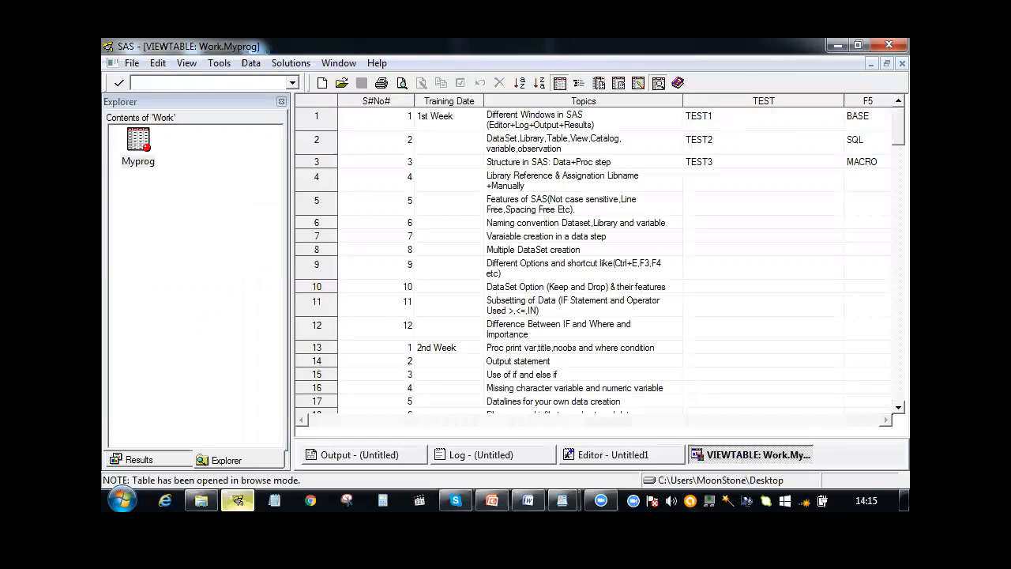
right_click(733, 451)
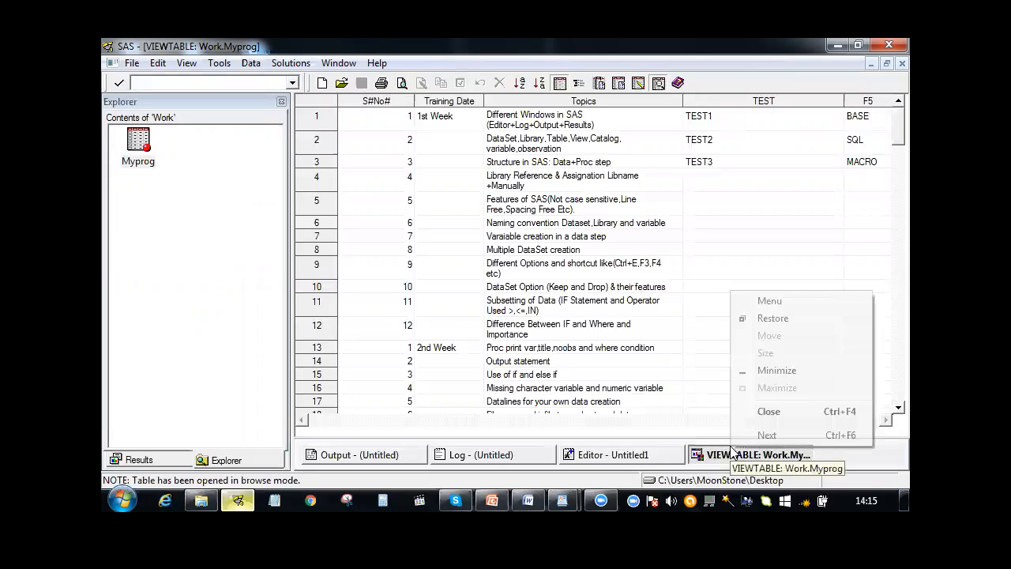
click(758, 415)
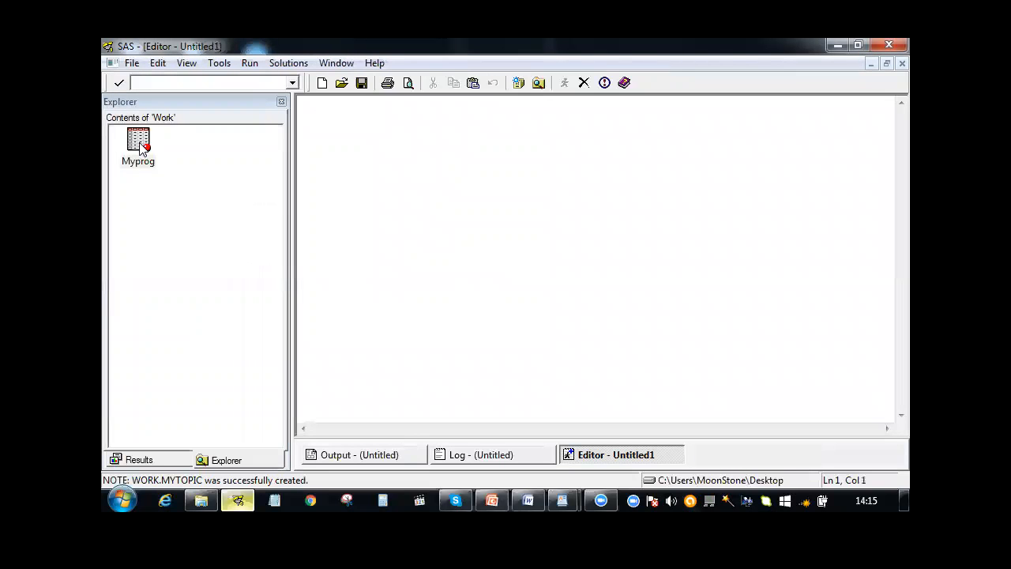
Copy all the PROC IMPORT code from the mycode file on the desktop into the empty SAS program editor
click(836, 48)
click(838, 47)
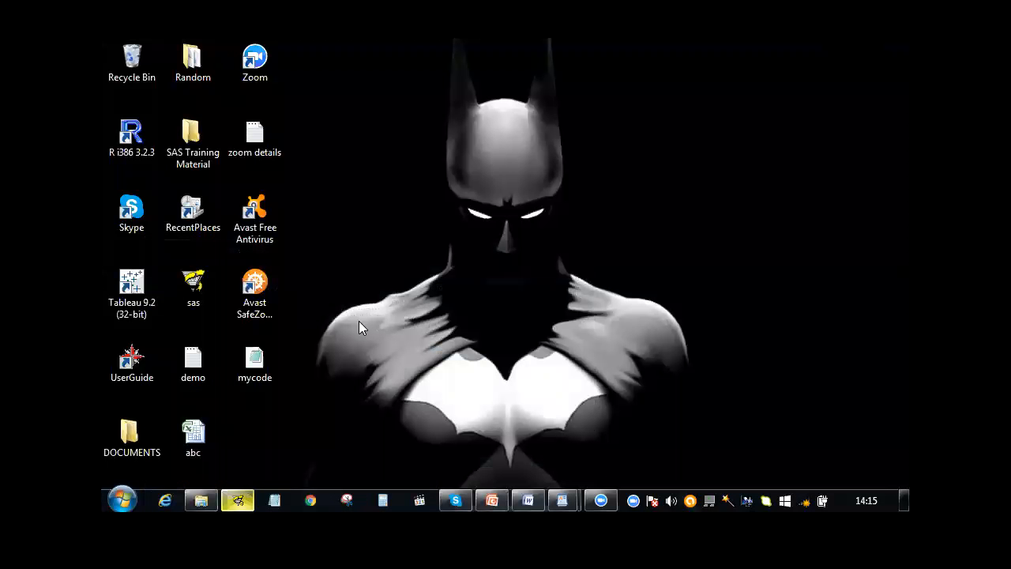
double_click(261, 365)
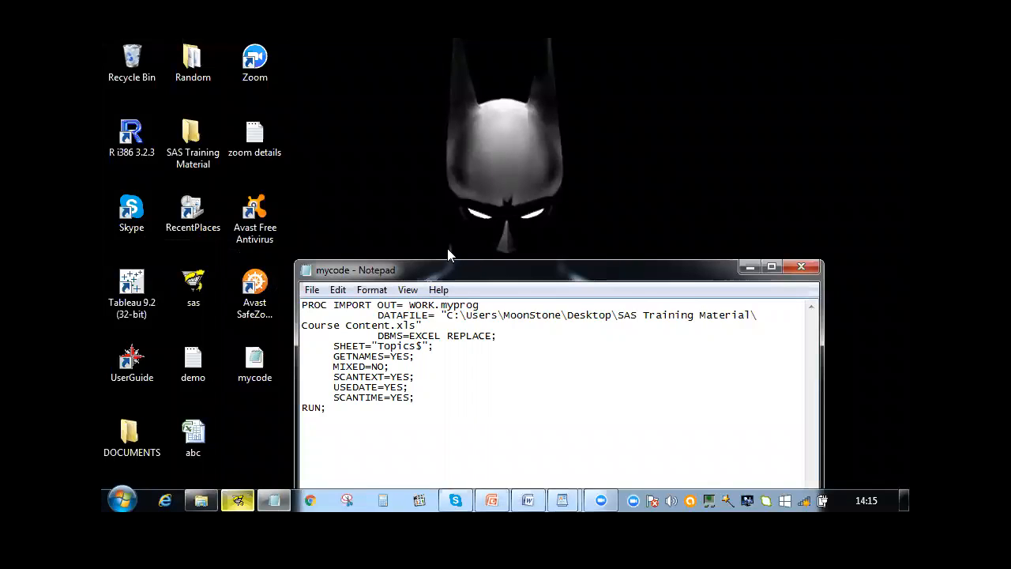
drag(448, 250, 448, 170)
drag(332, 313, 297, 209)
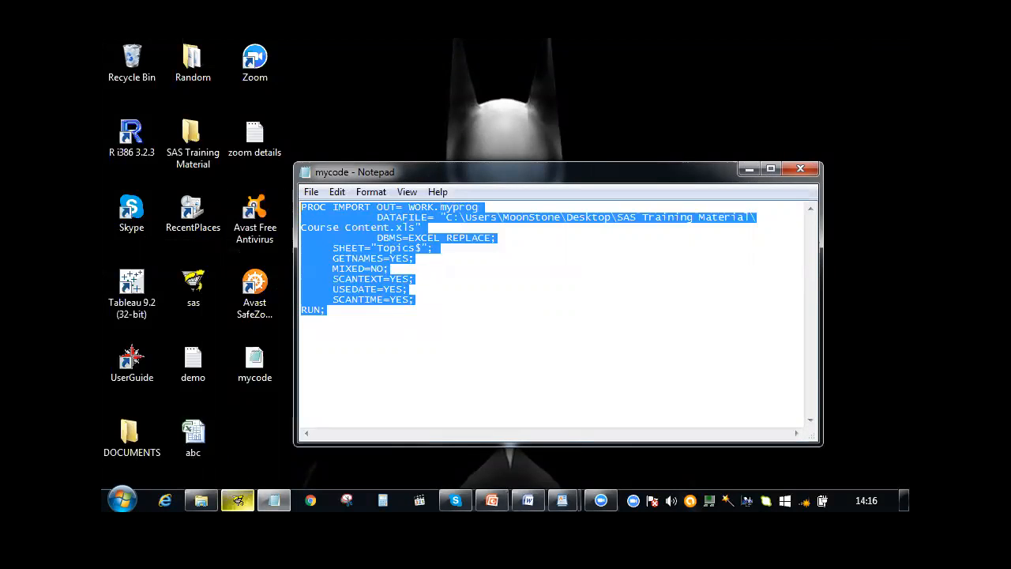
click(237, 500)
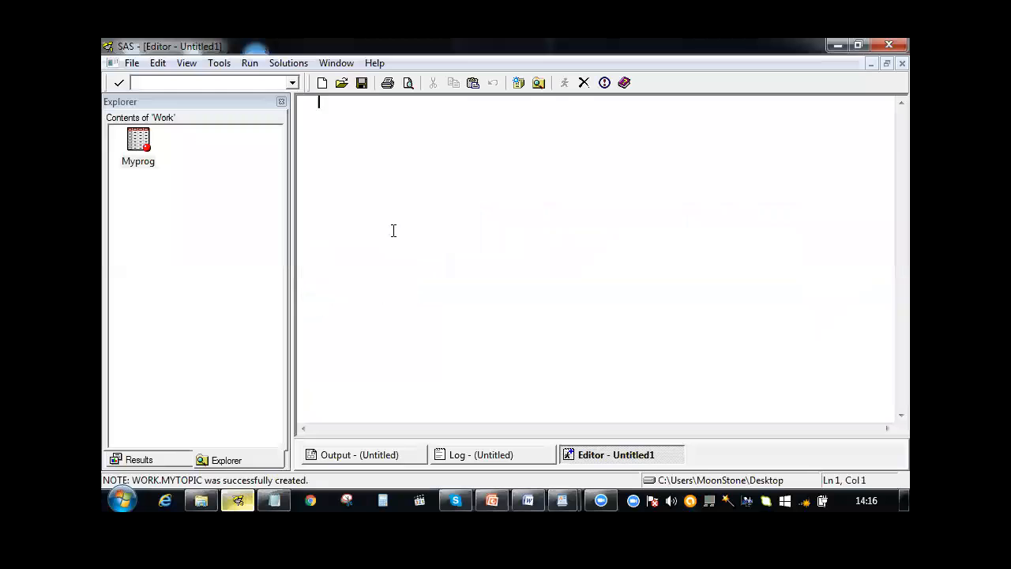
text(PROC IMPORT OUT= WORK.myprog             DATAFILE= "C:\Users\MoonStone\Desktop\SAS Training Material\ Course Content.xls"             DBMS=EXCEL REPLACE;      SHEET="Topics$";      GETNAMES=YES;      MIXED=NO;      SCANTEXT=YES;      USEDATE=YES;      SCANTIME=YES; RUN;)
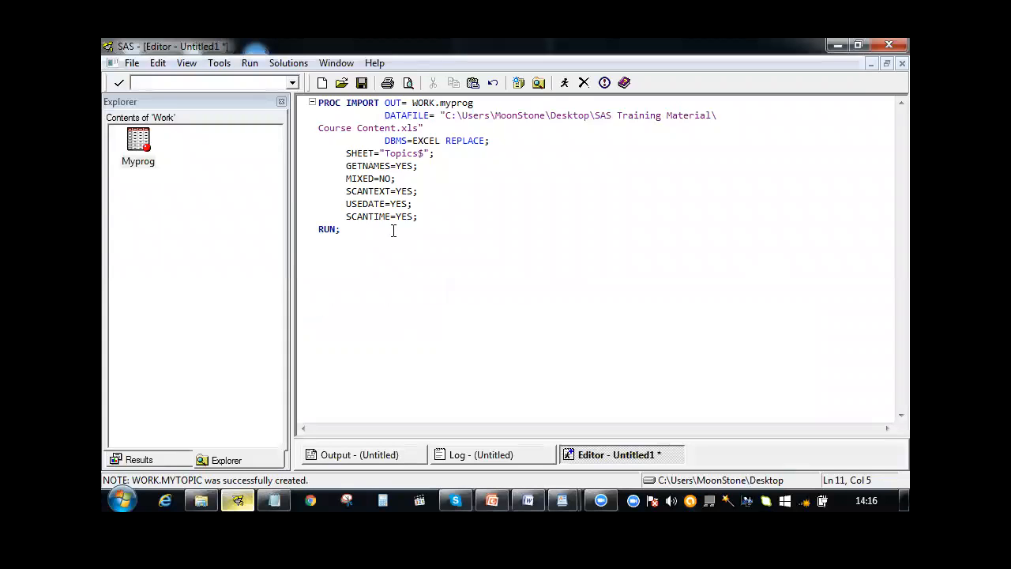
Change the output dataset in the PROC IMPORT code to WORK.dummy and submit the program
click(476, 103)
key(BackSpace)
key(BackSpace)
key(BackSpace)
key(BackSpace)
key(BackSpace)
key(BackSpace)
text(dummy)
key(F3)
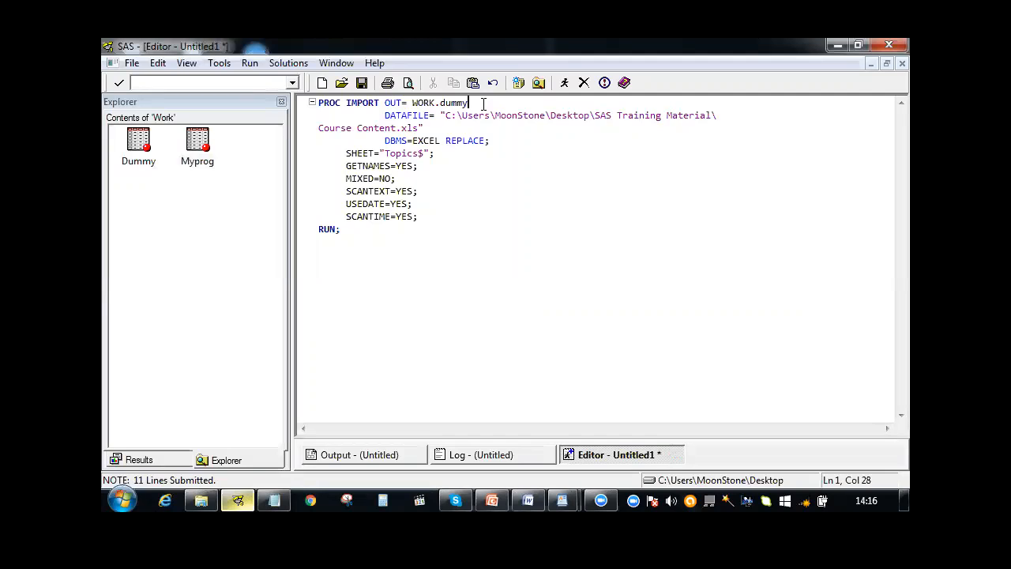
Open the Dummy table from the Work library to check its imported rows, then close it
click(139, 140)
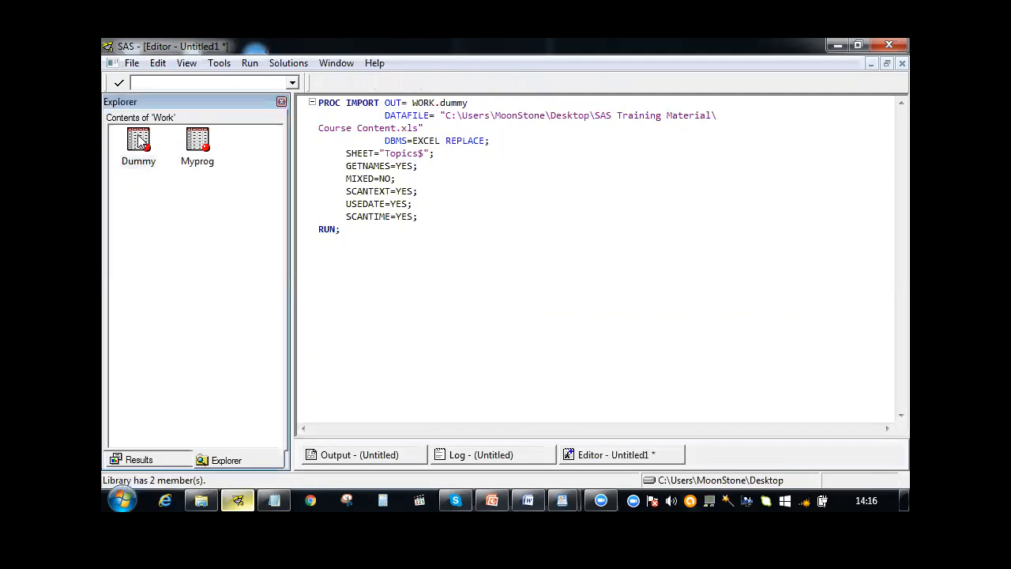
double_click(139, 140)
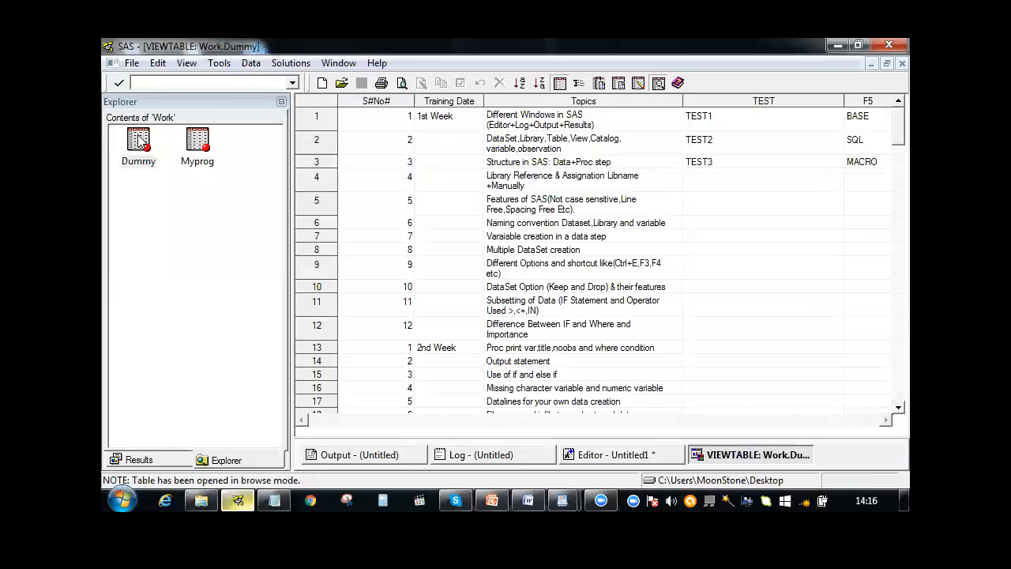
right_click(727, 456)
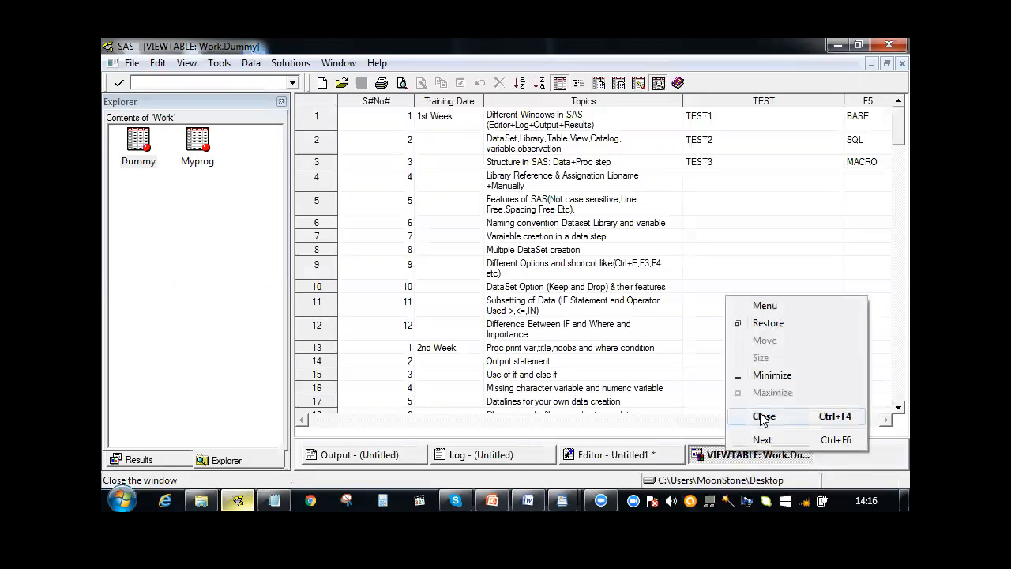
click(764, 417)
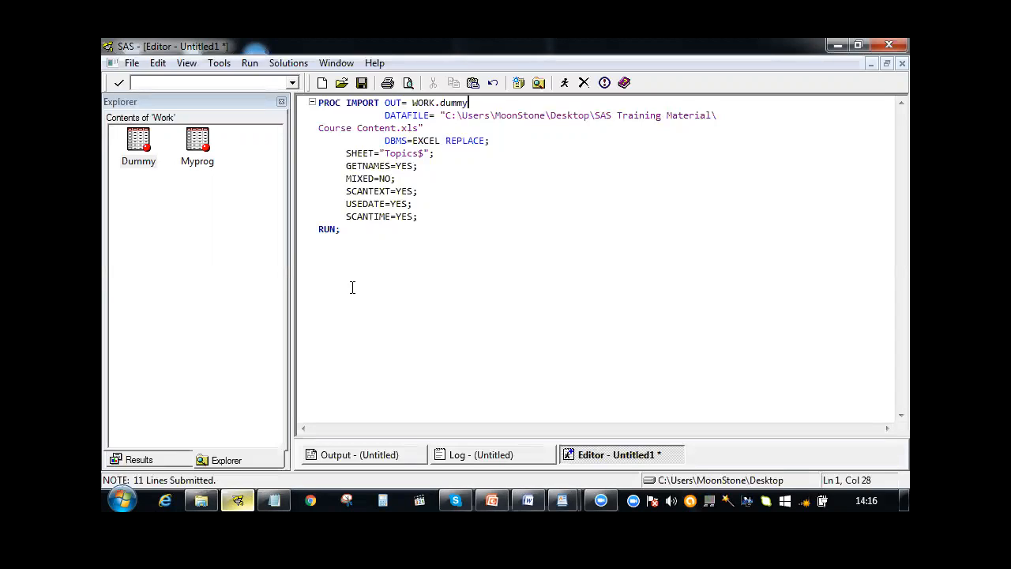
Examine the PROC IMPORT code's OUT=, DATAFILE=, DBMS= and REPLACE options and its GETNAMES and SCANTEXT statements
drag(346, 102, 382, 102)
click(377, 215)
drag(385, 102, 404, 103)
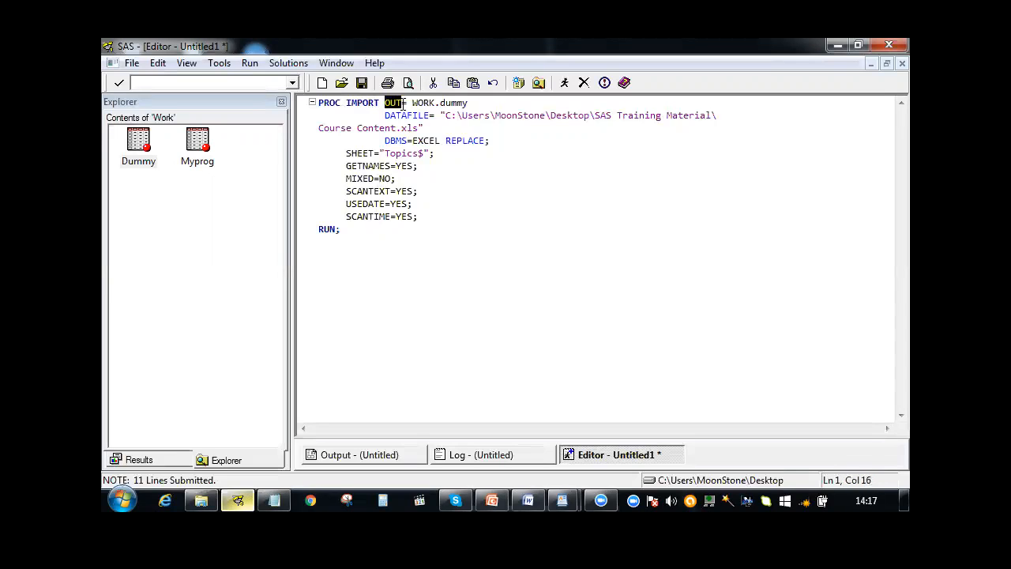
click(397, 127)
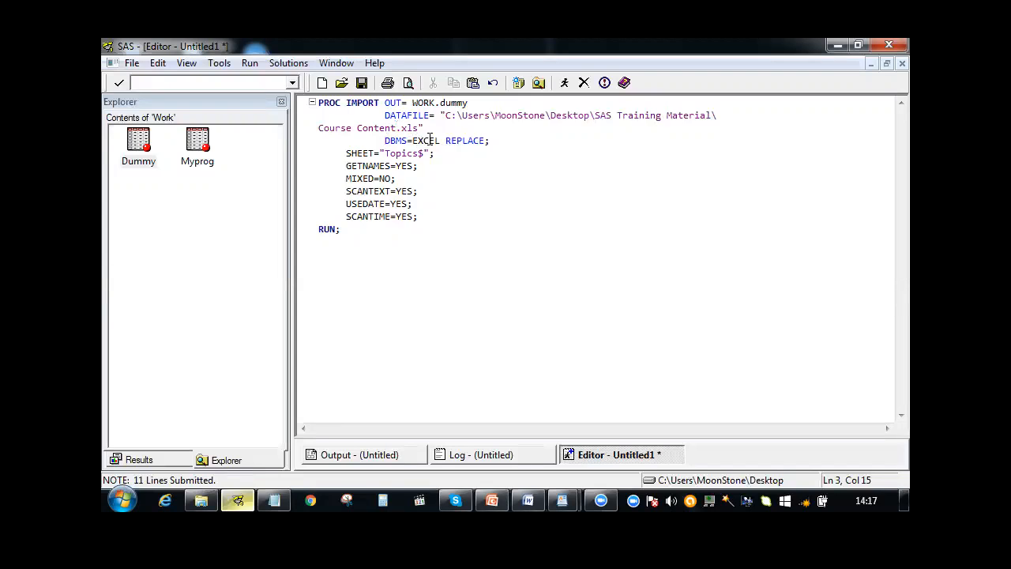
drag(446, 140, 489, 140)
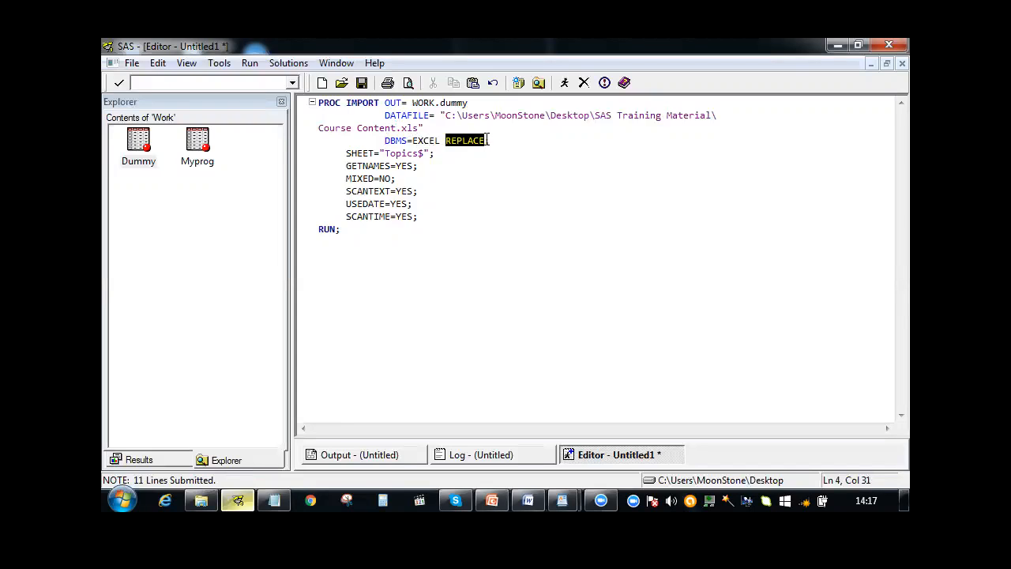
click(442, 103)
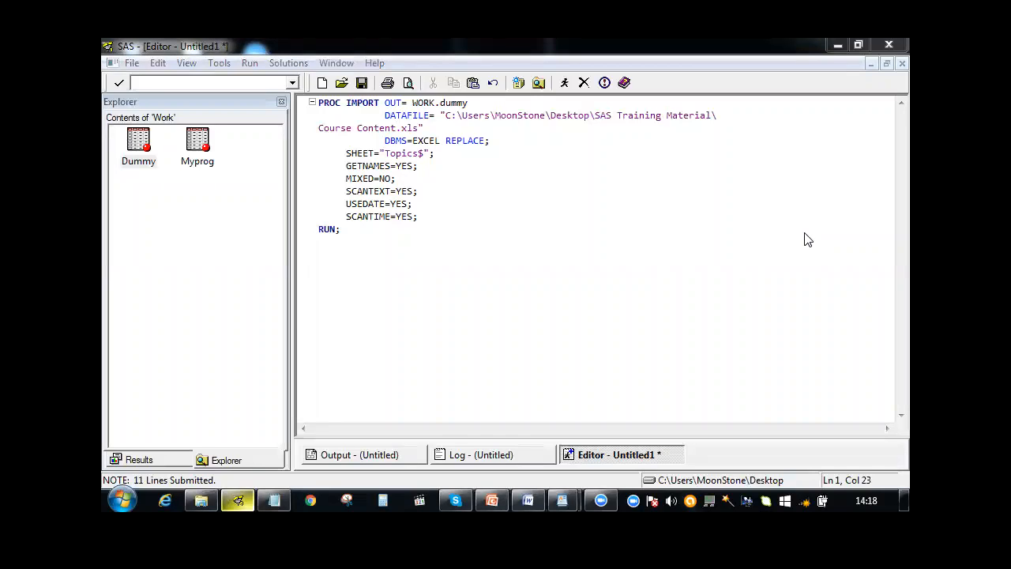
key(ctrl+End)
click(345, 169)
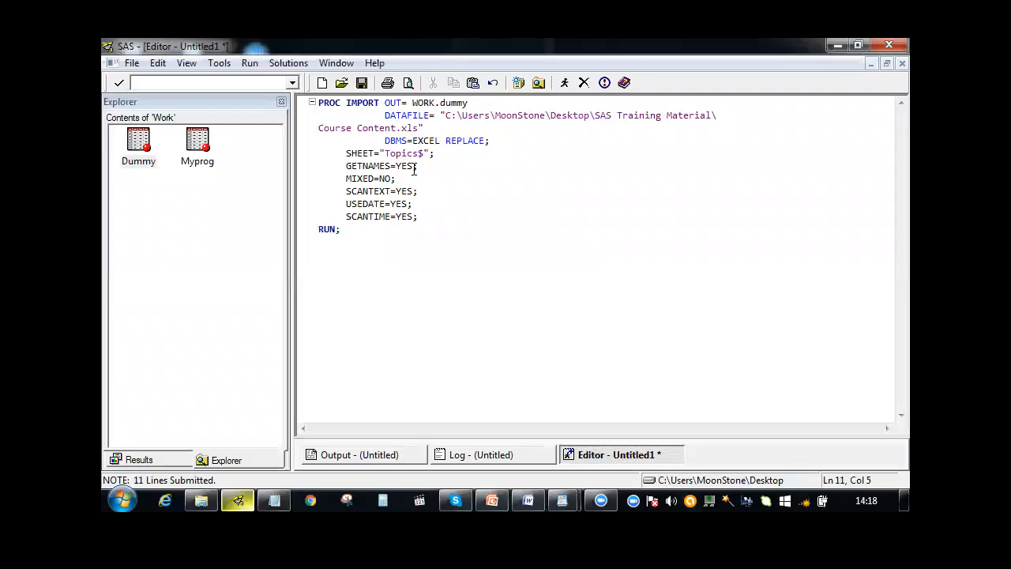
shift+click(414, 166)
click(396, 191)
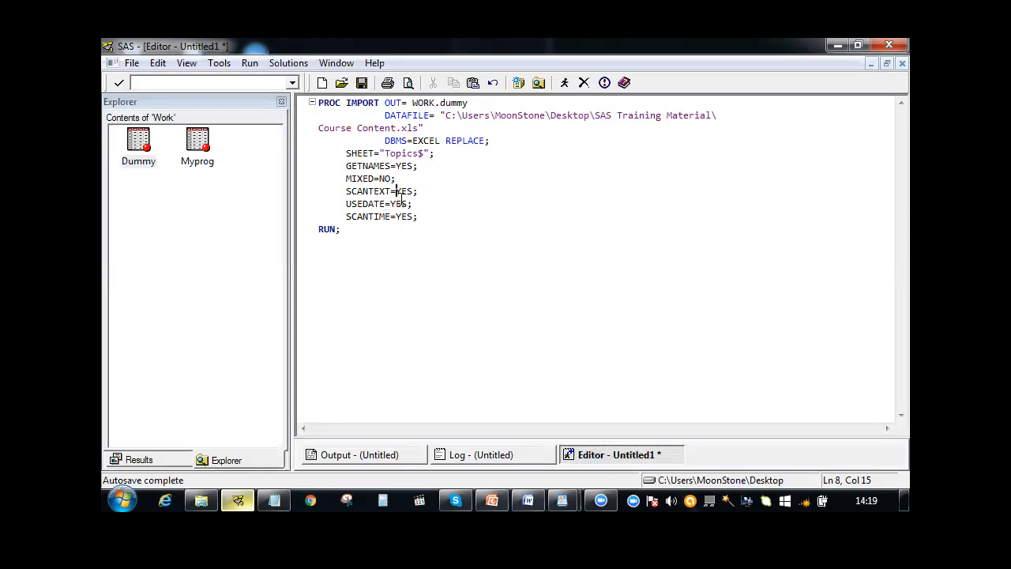
Review the code lines that define the output dataset, the source file path and the Topics$ sheet, through to RUN
click(353, 230)
drag(435, 153, 418, 104)
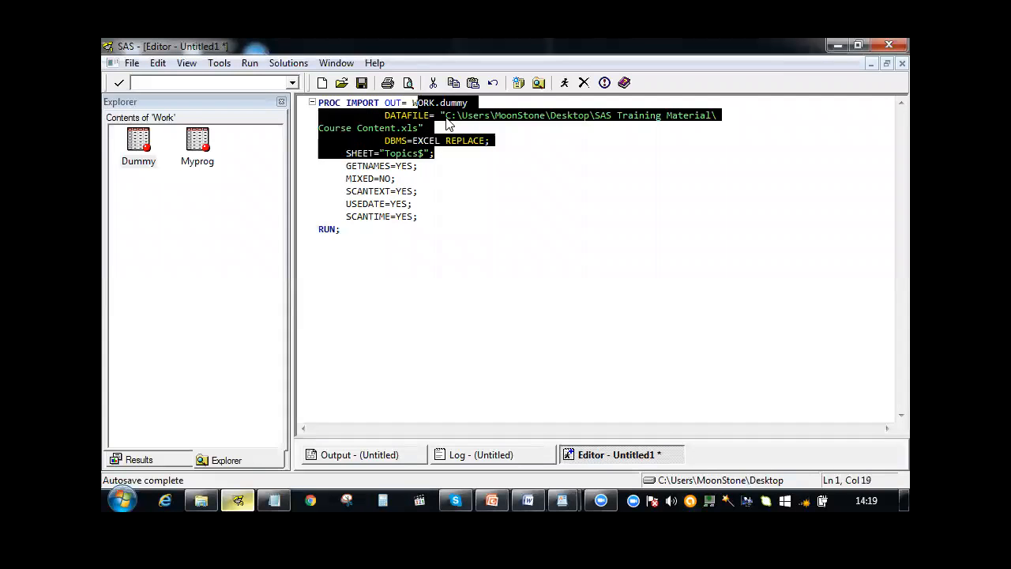
click(449, 117)
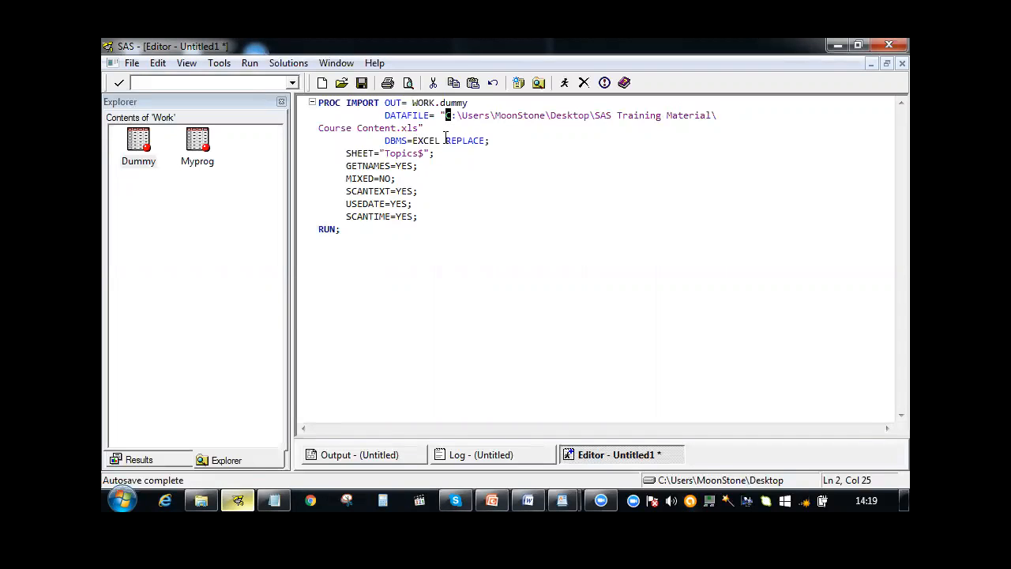
drag(439, 154, 350, 154)
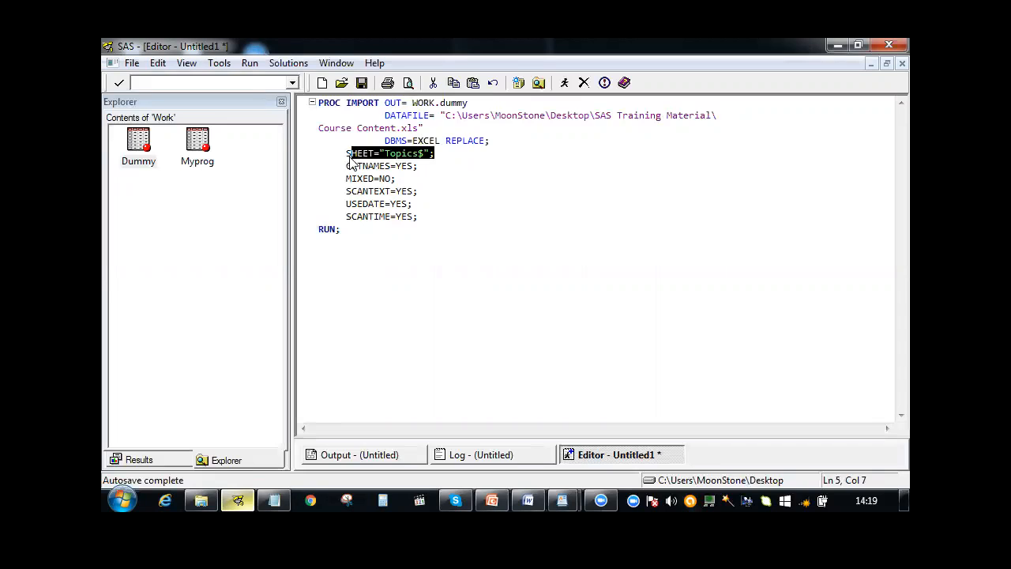
click(370, 218)
click(350, 234)
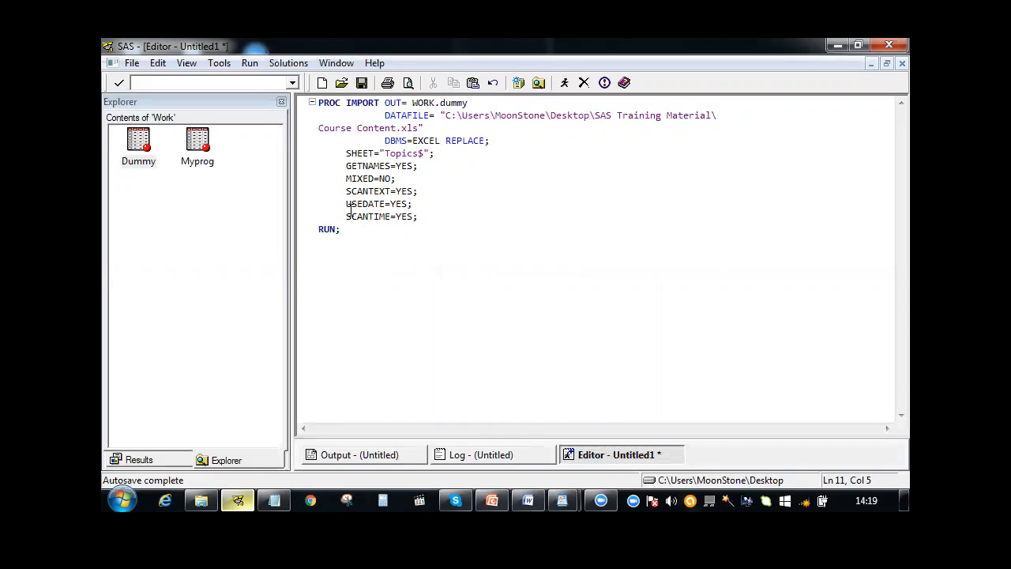
Switch to Windows Explorer and open SAS Programs > 8. Interactive Ex > Weekly Tests > 1 within the SAS Training Material folder
click(202, 500)
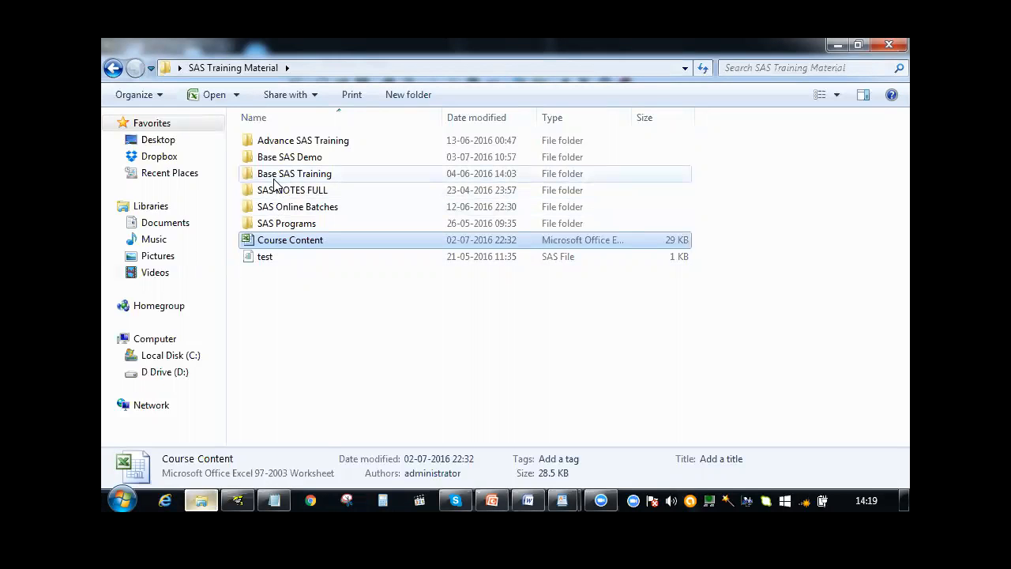
double_click(280, 224)
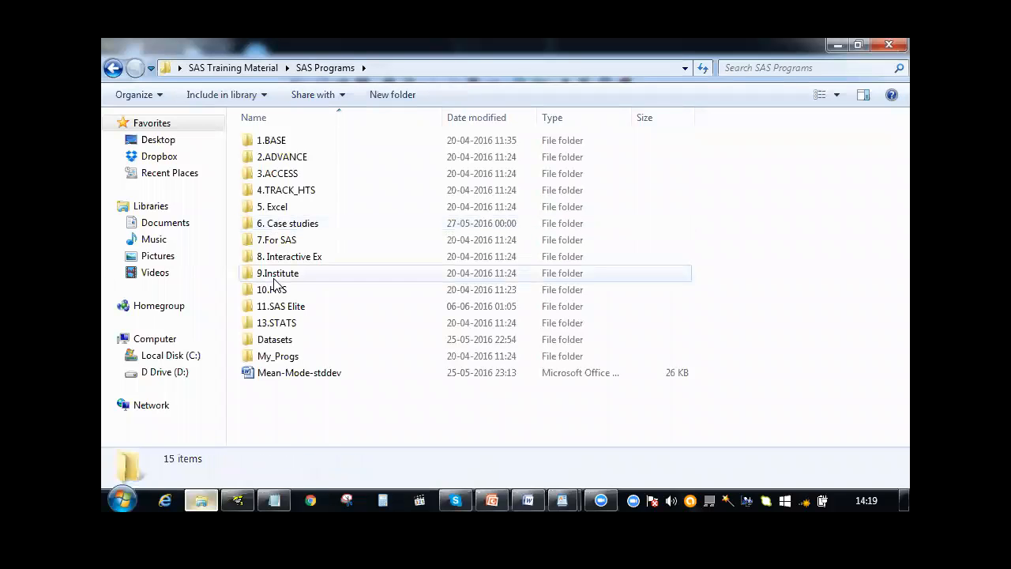
mouse_move(282, 265)
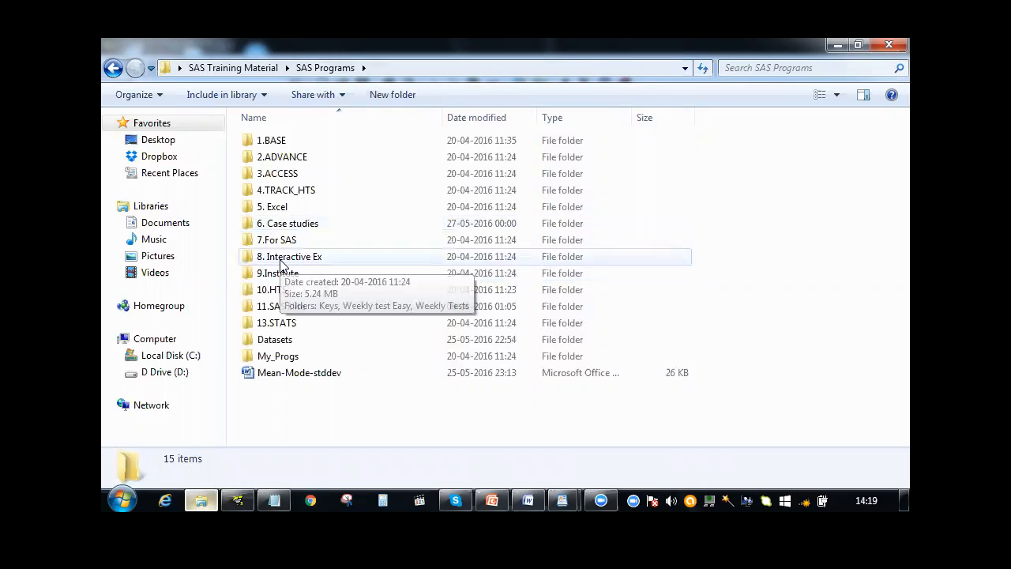
double_click(282, 264)
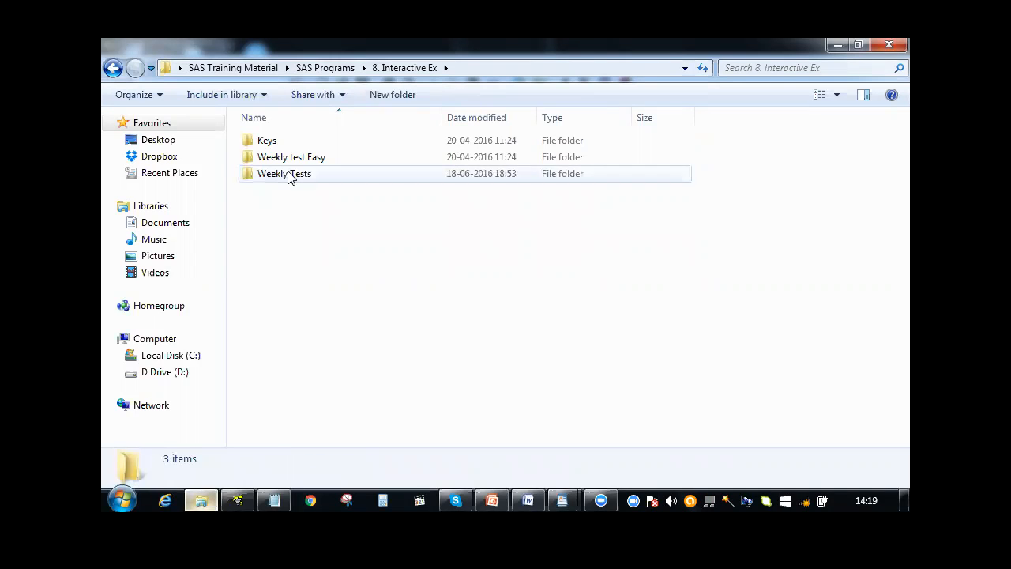
double_click(289, 175)
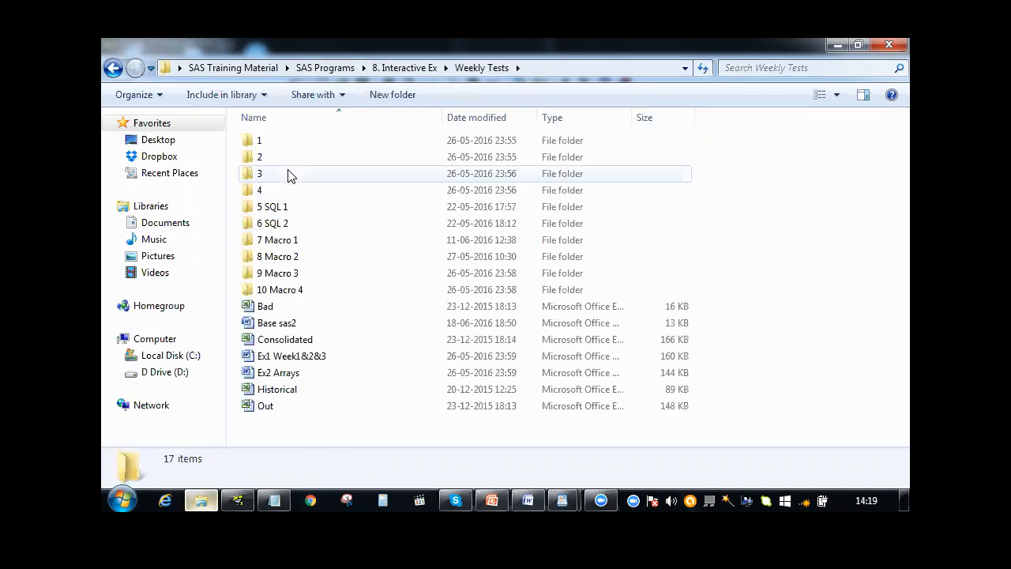
double_click(282, 143)
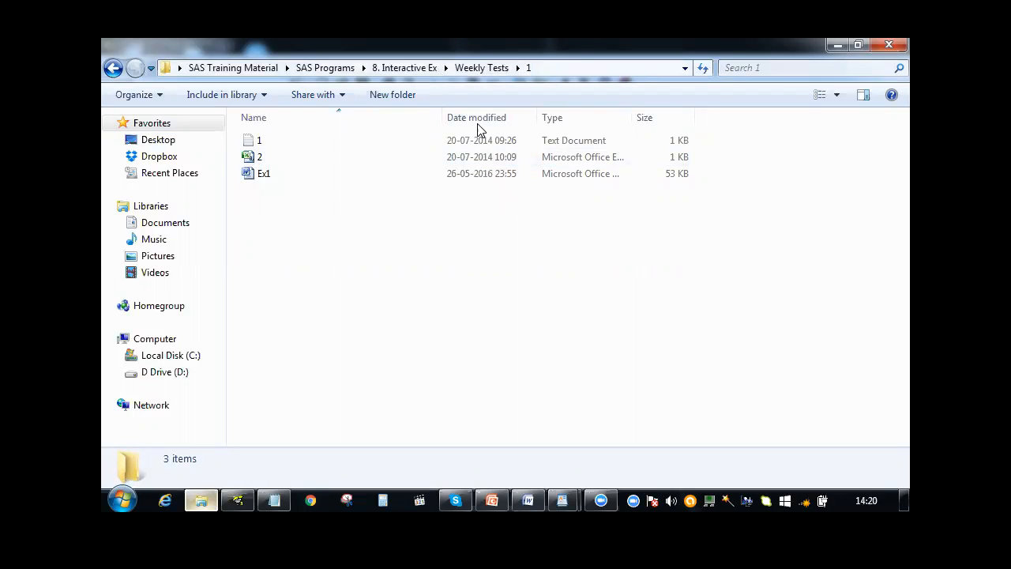
Inspect folder 1's properties, reading its full location path and looking through the security, previous versions and customization details, without changing anything
right_click(324, 158)
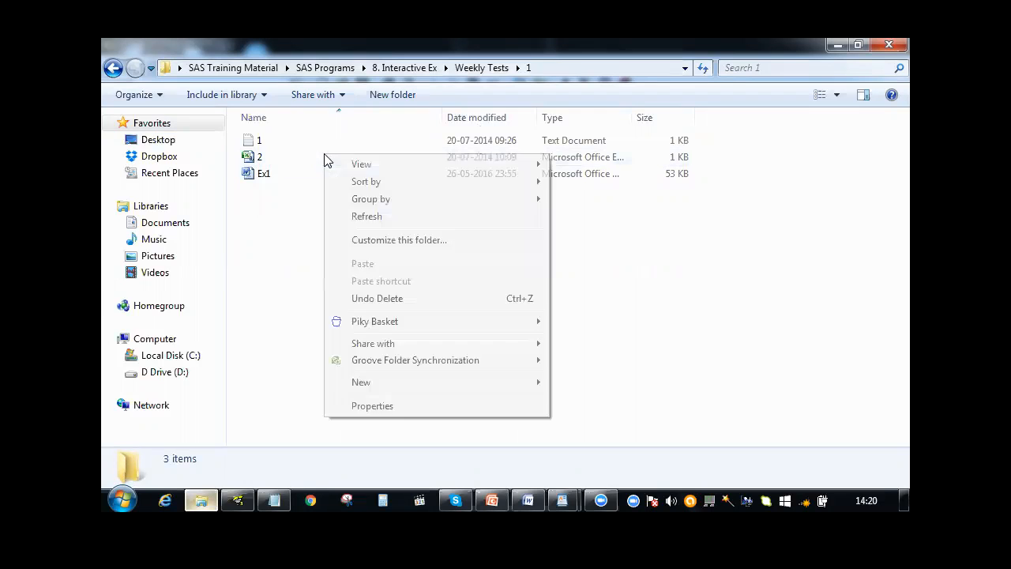
click(372, 406)
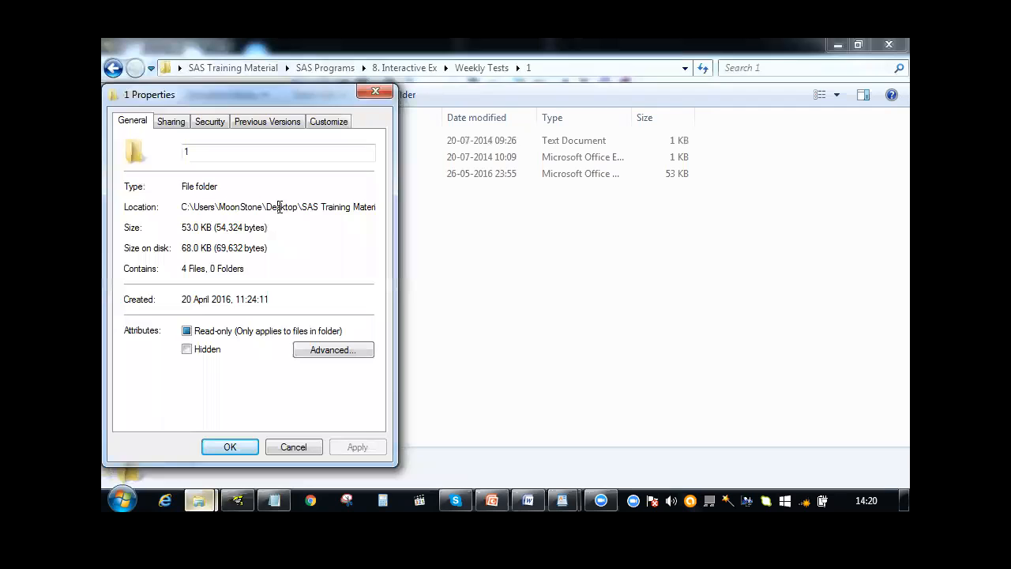
key(Right)
key(Right)
key(Right)
key(Right)
key(Right)
key(Right)
key(Right)
key(Right)
key(Right)
key(Right)
key(Right)
key(Right)
key(Right)
key(Right)
key(Right)
key(Right)
key(Right)
key(Right)
key(Right)
key(Right)
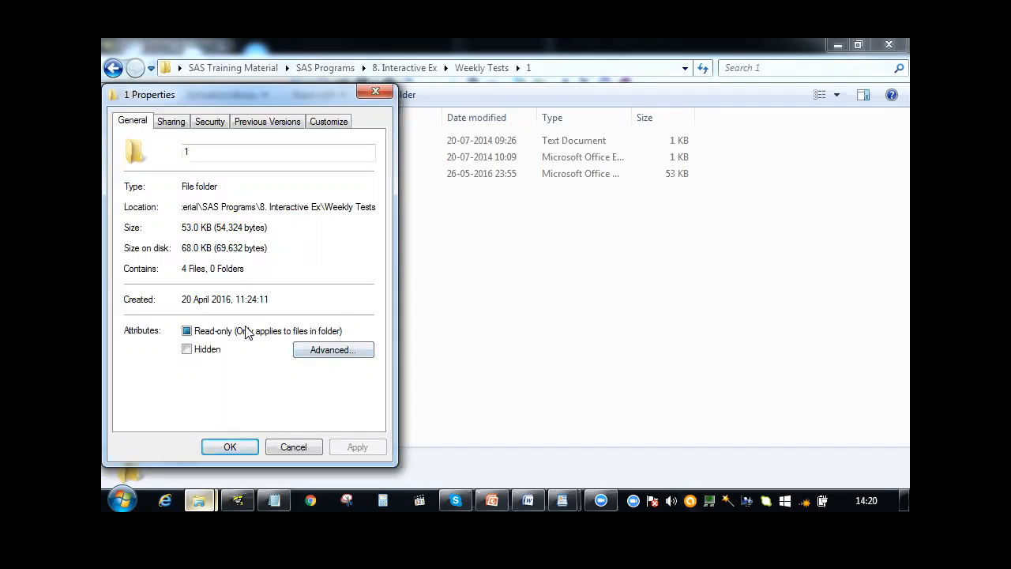
click(170, 123)
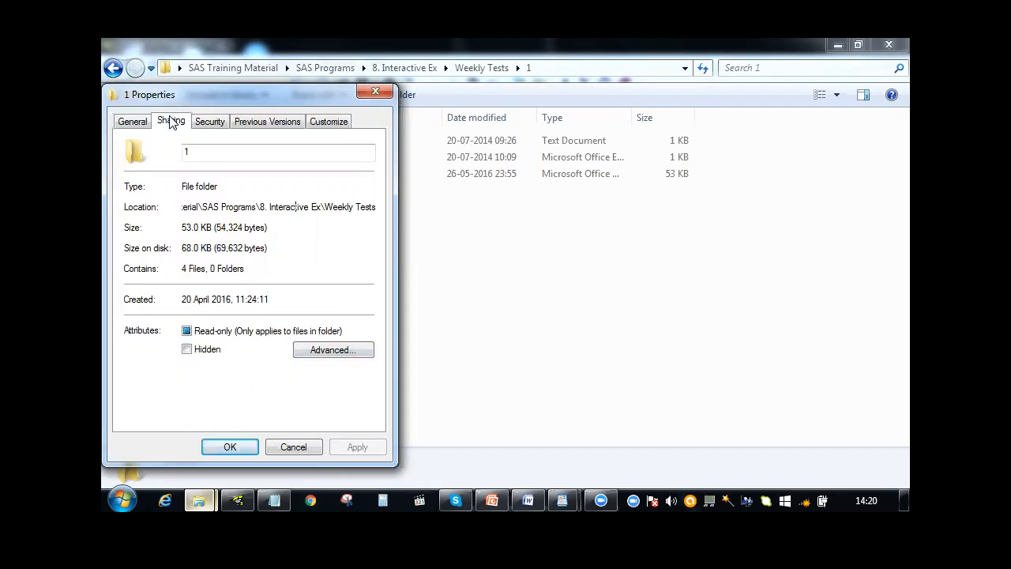
click(207, 122)
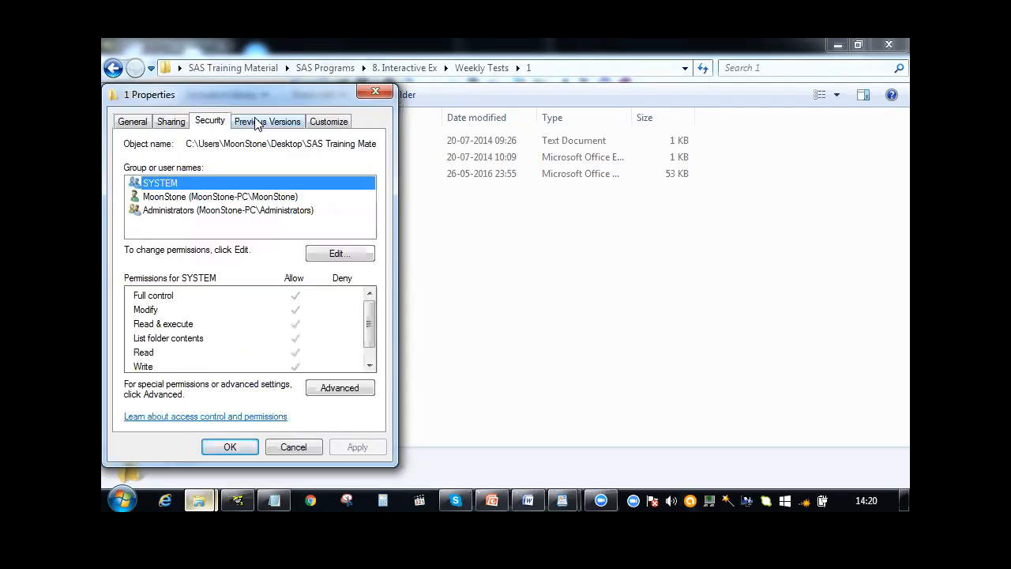
click(258, 121)
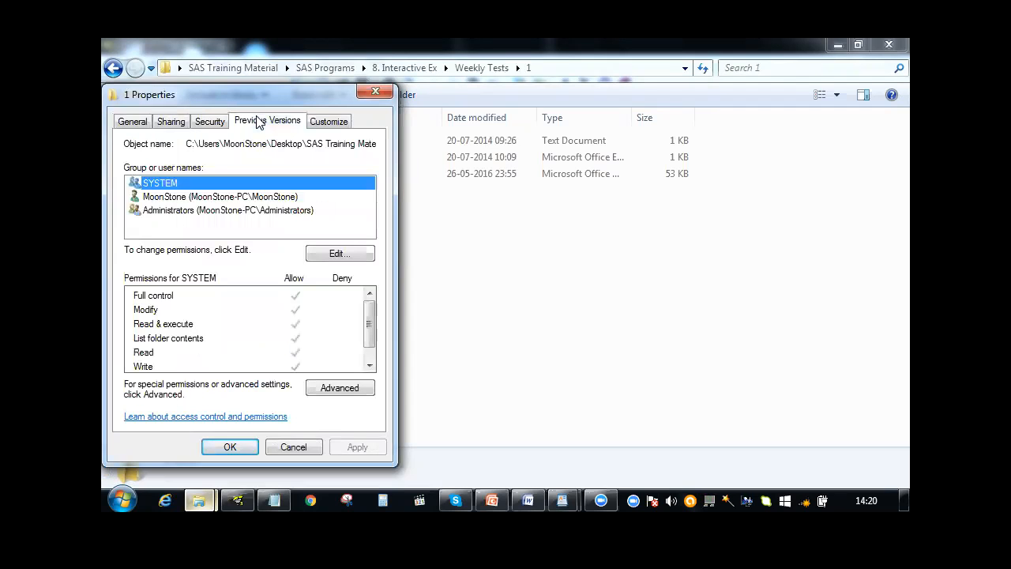
click(344, 126)
click(132, 127)
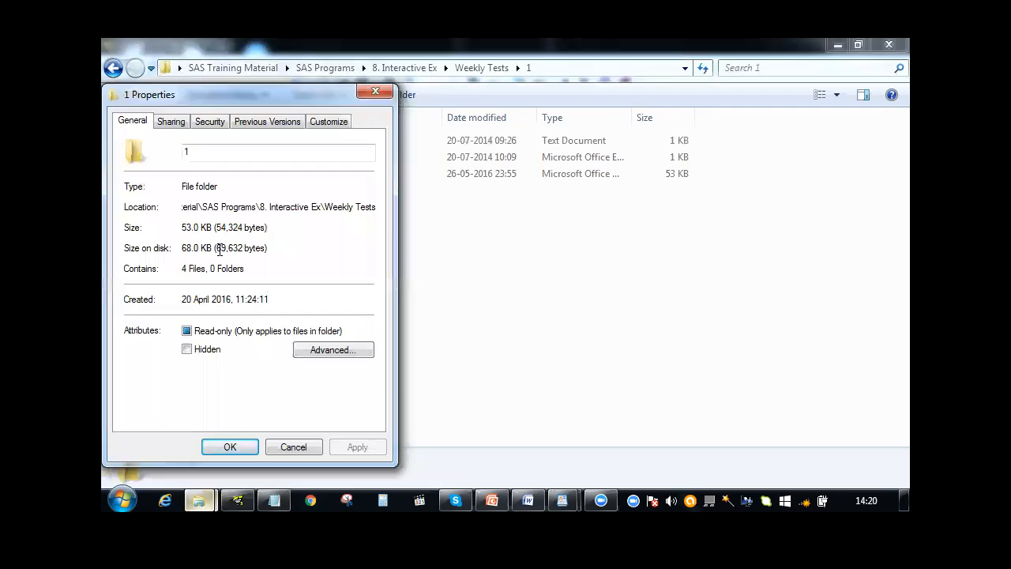
click(293, 446)
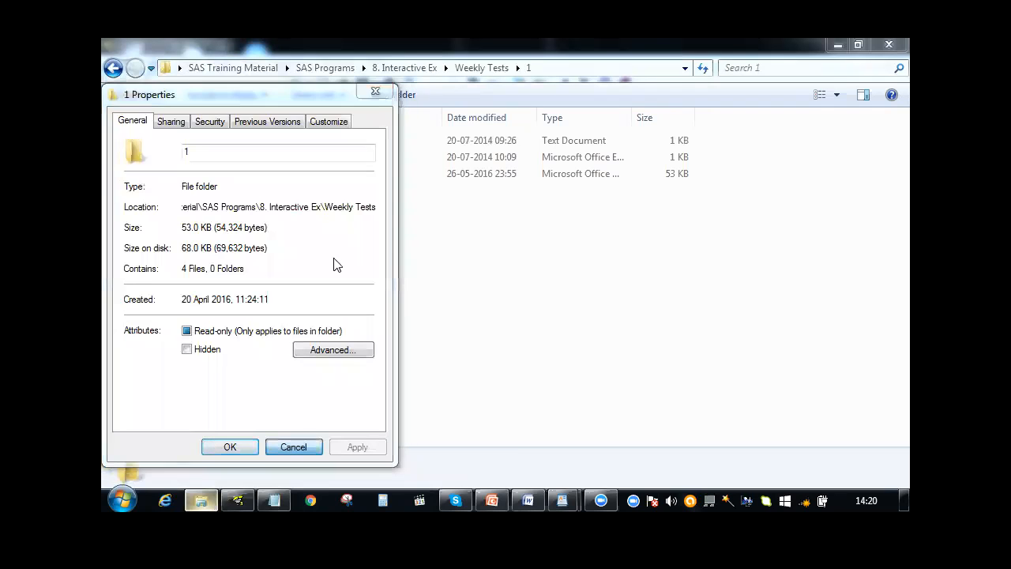
right_click(346, 151)
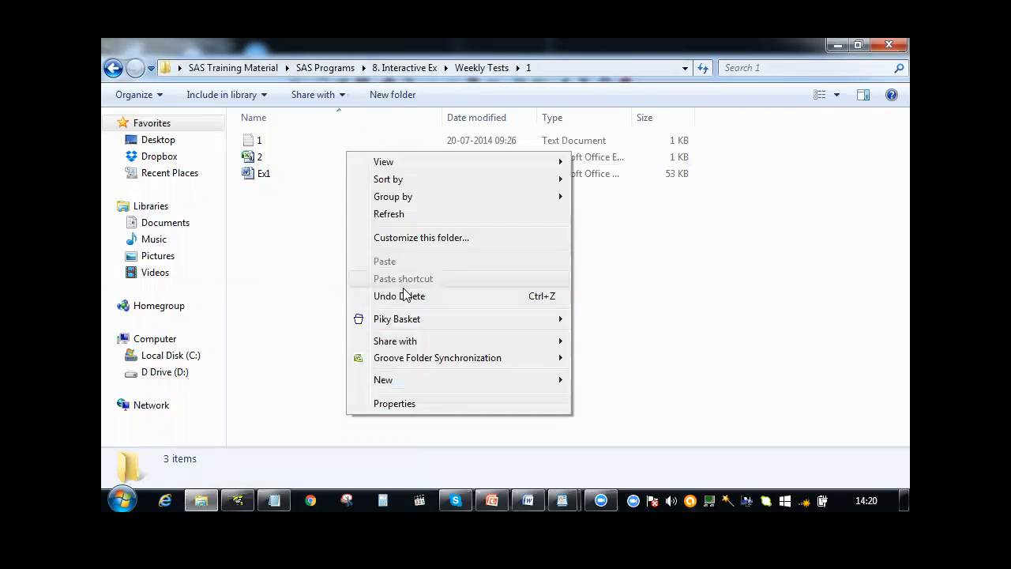
click(257, 157)
right_click(258, 157)
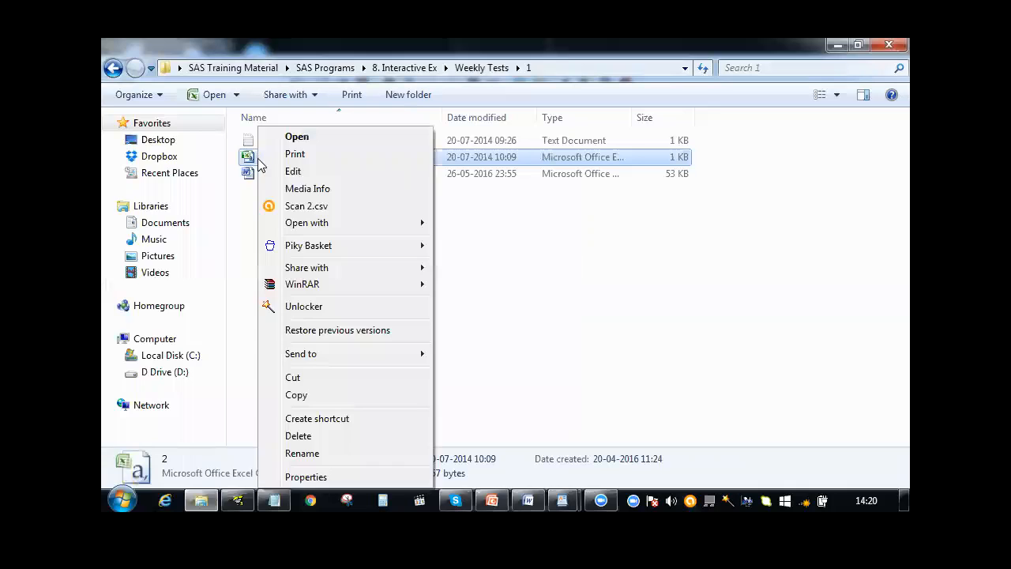
click(301, 454)
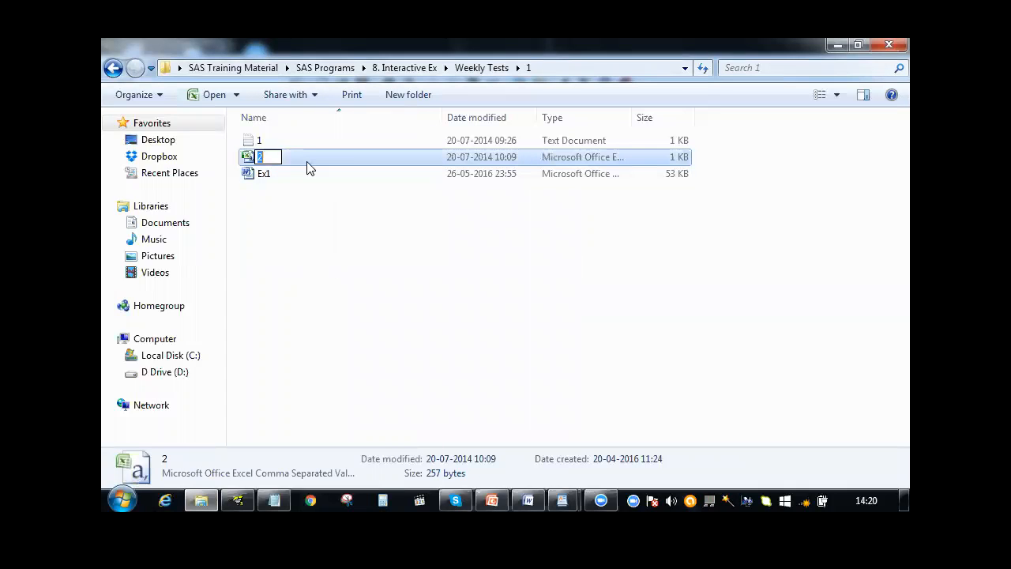
key(Return)
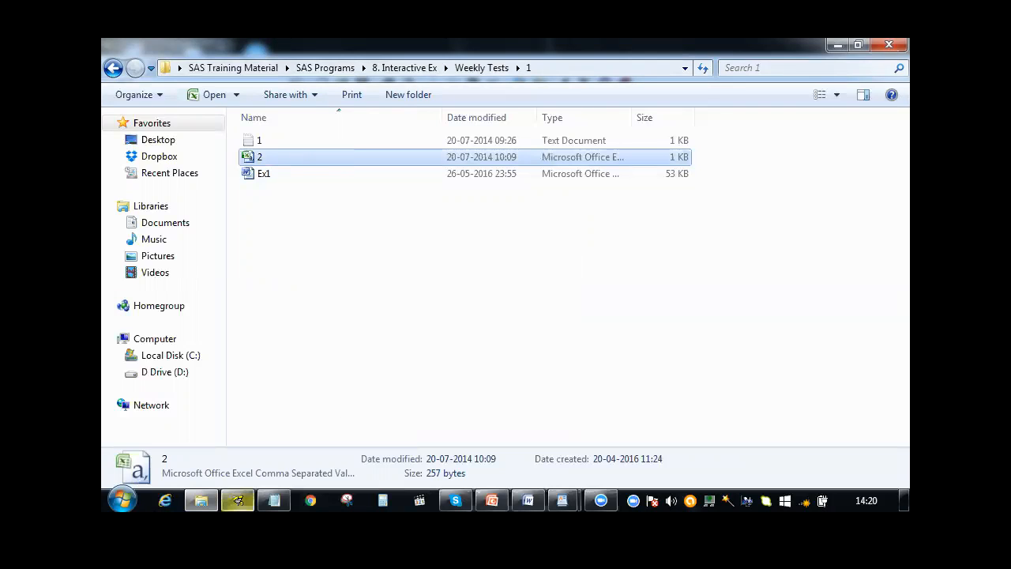
Go to folder 2 of Weekly Tests, open the Database workbook in Excel to view its sheets, and close it
click(111, 70)
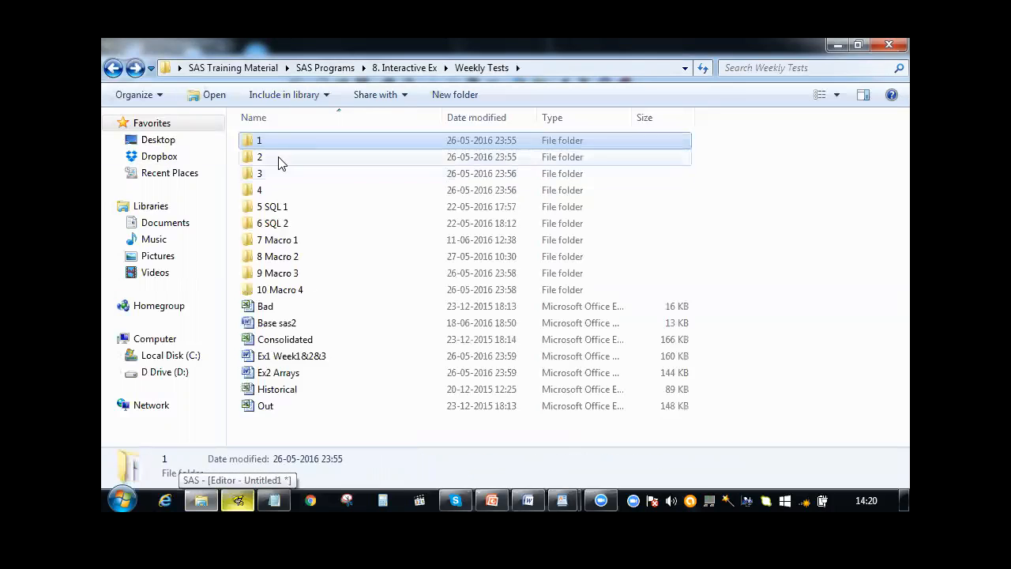
double_click(282, 162)
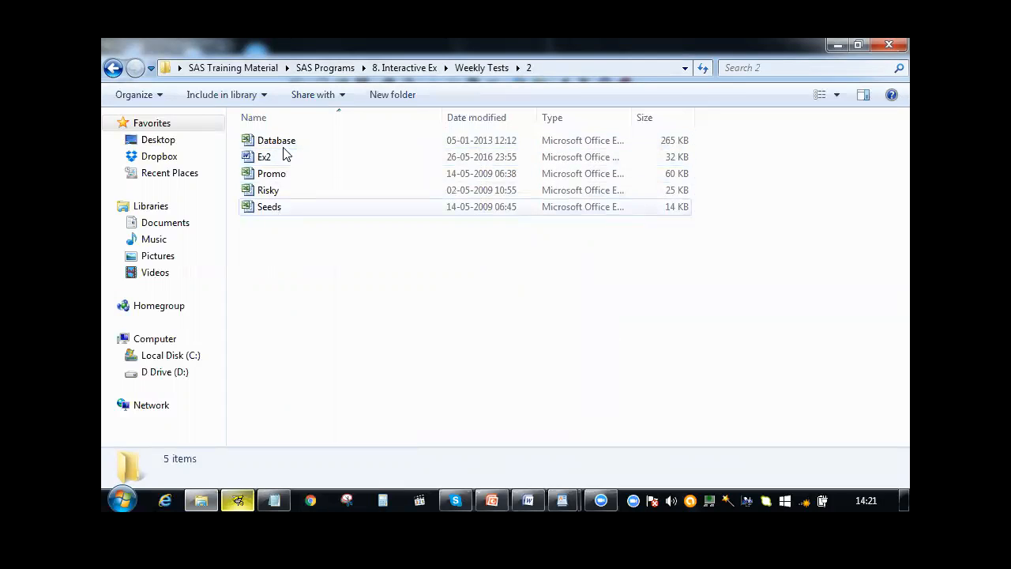
double_click(321, 145)
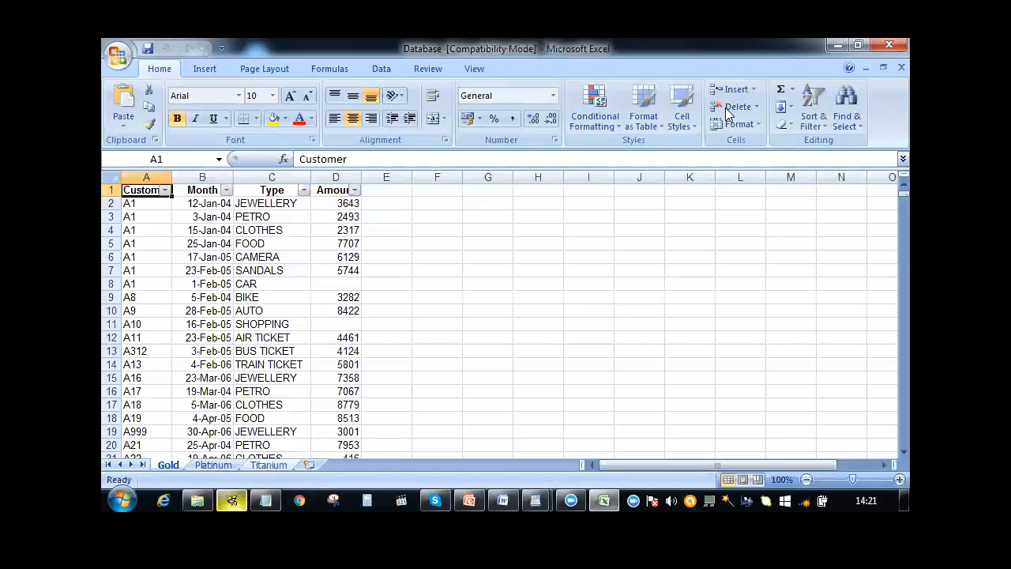
click(889, 44)
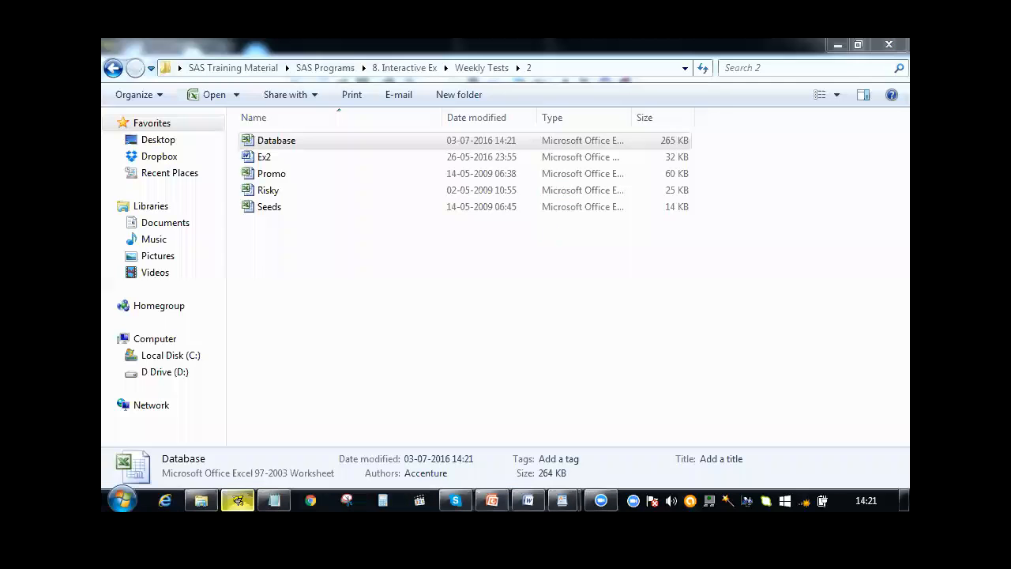
Switch to SAS and delete all the PROC IMPORT code from the Editor
click(238, 500)
key(ctrl+a)
key(Delete)
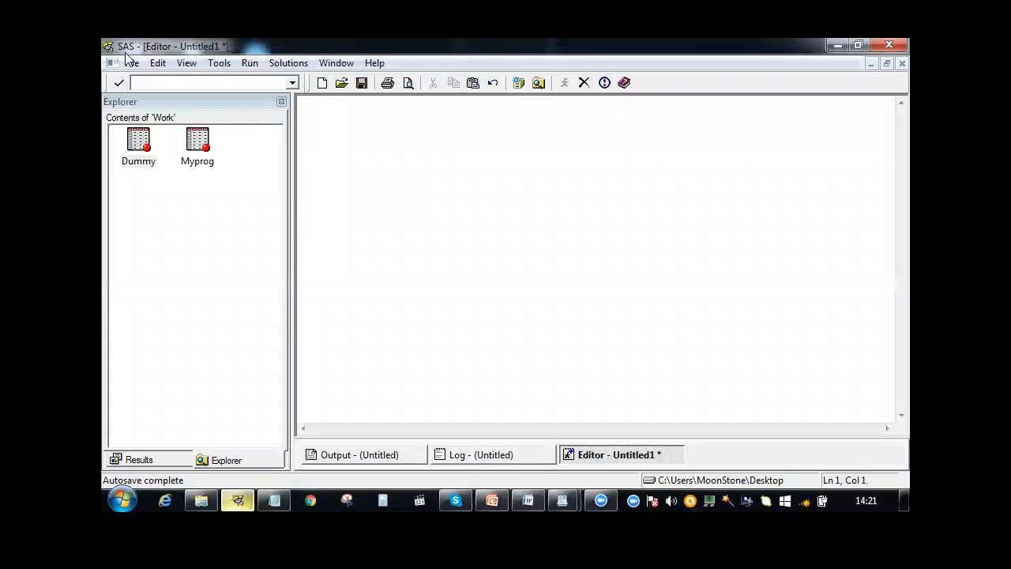
Start the Import Wizard with Microsoft Excel 97, 2000 or 2002 Workbook as the standard data source
click(131, 62)
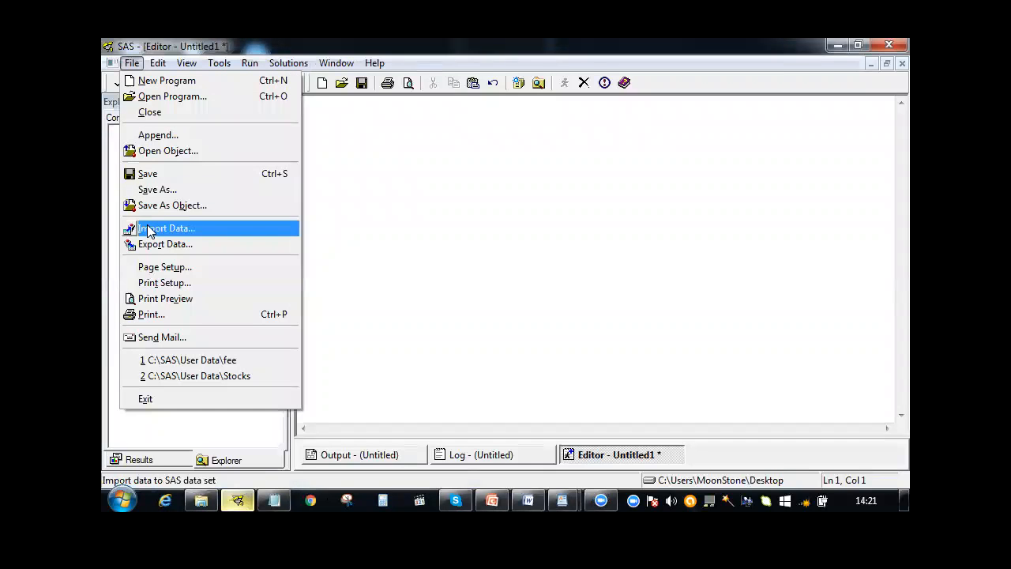
click(147, 229)
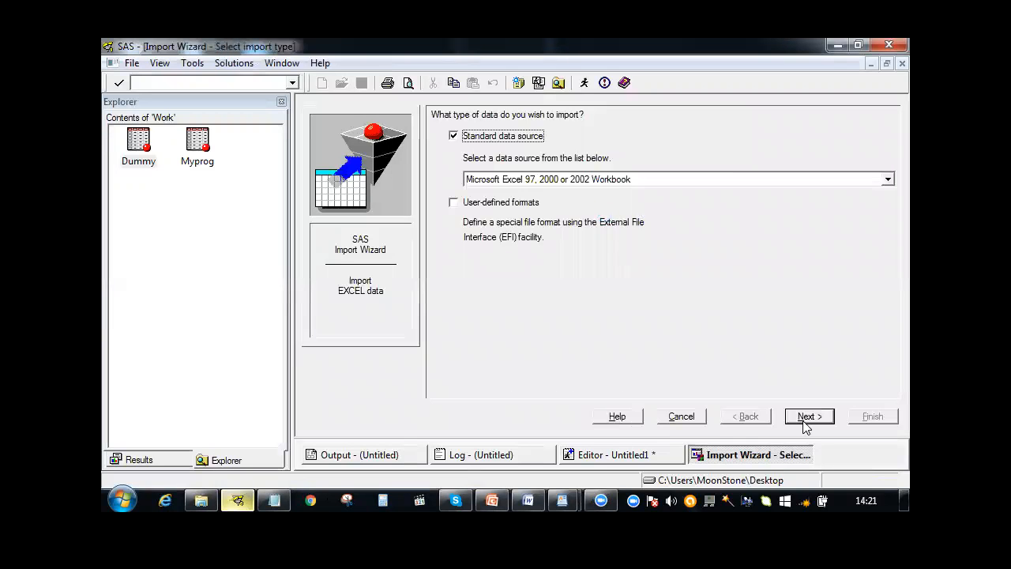
click(808, 419)
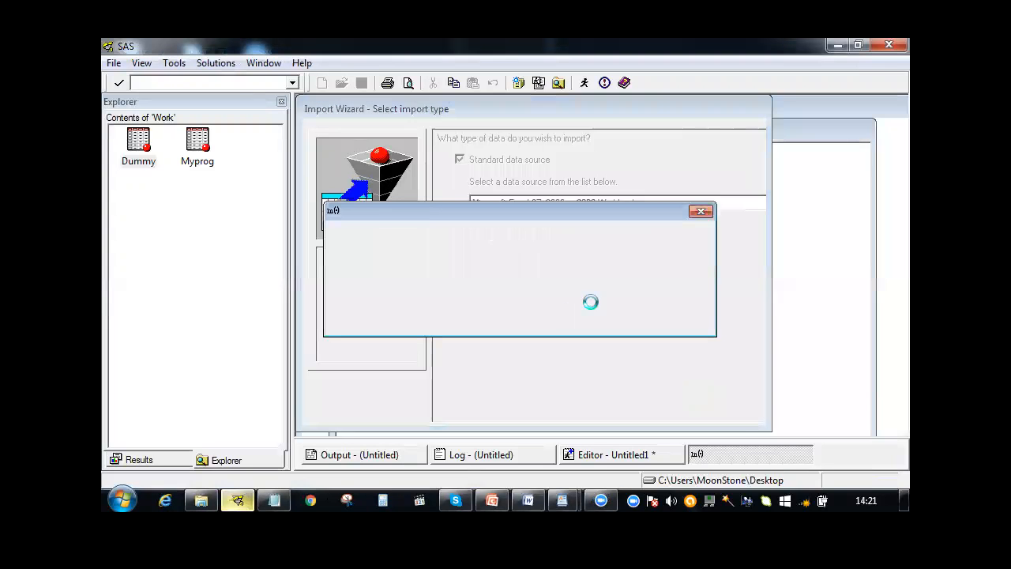
Browse for the source workbook in Desktop > SAS Training Material > SAS Programs > 8. Interactive Ex > Weekly Tests > 2
click(625, 253)
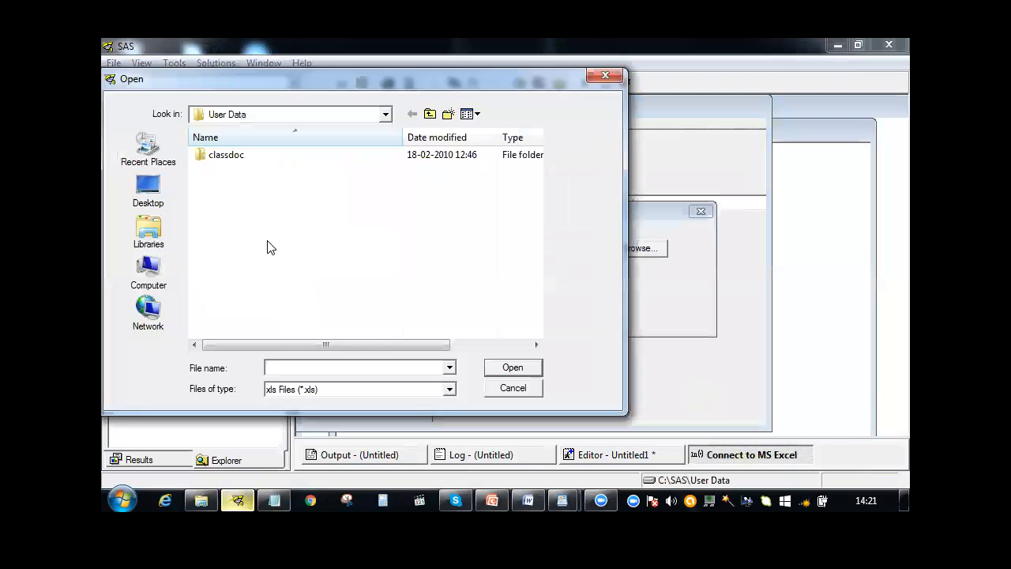
click(148, 192)
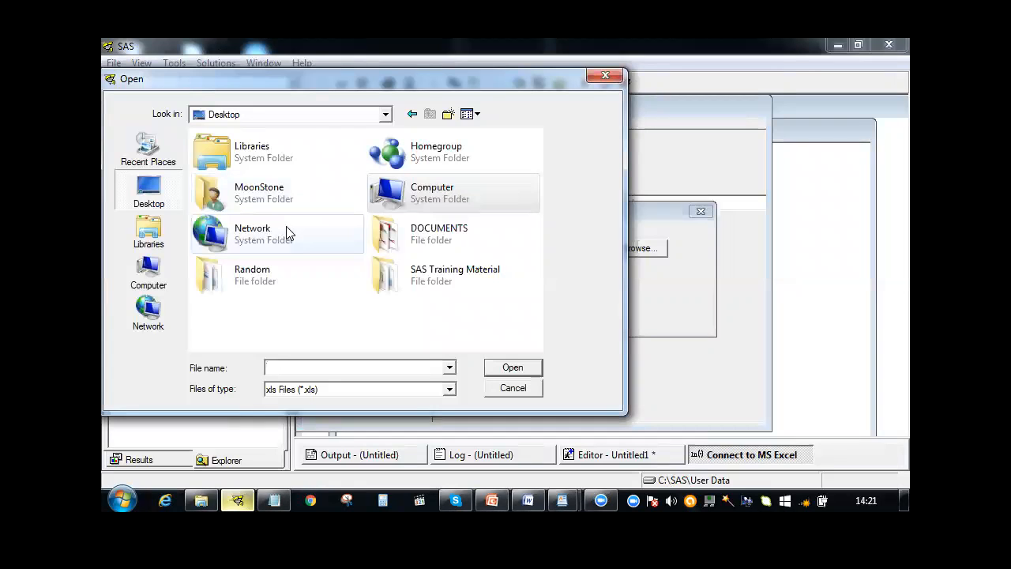
double_click(381, 283)
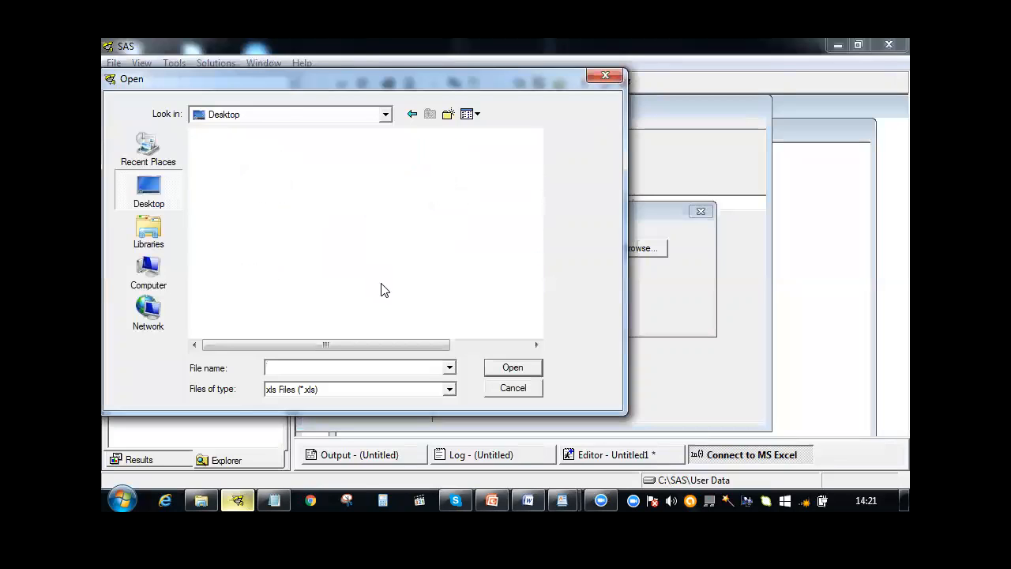
double_click(305, 231)
double_click(264, 260)
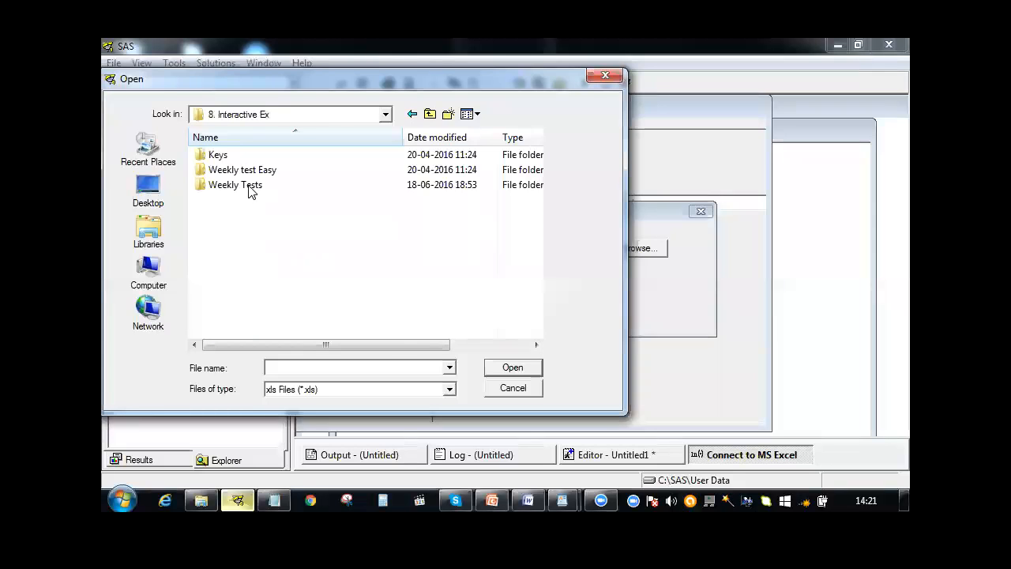
double_click(248, 190)
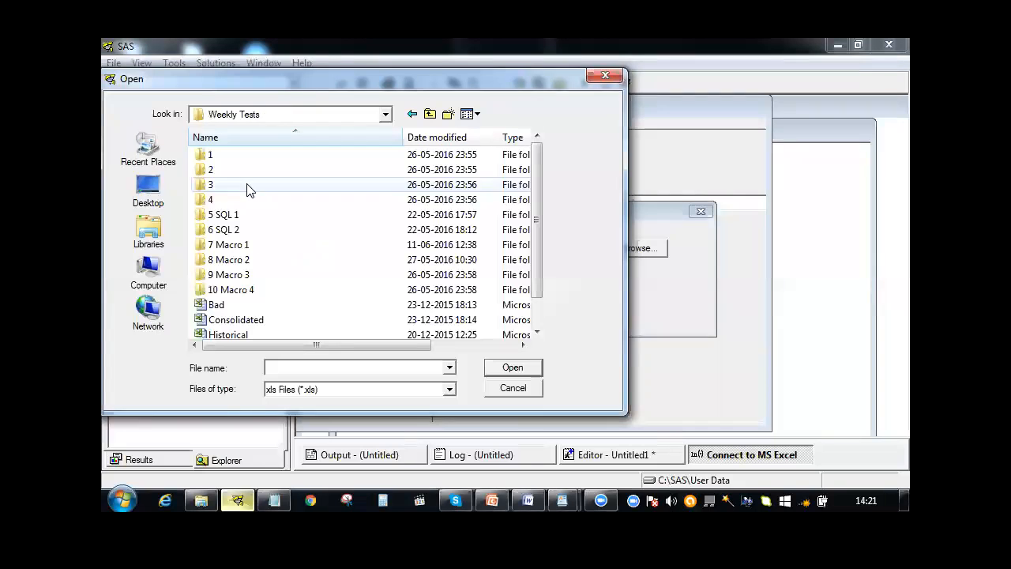
double_click(241, 171)
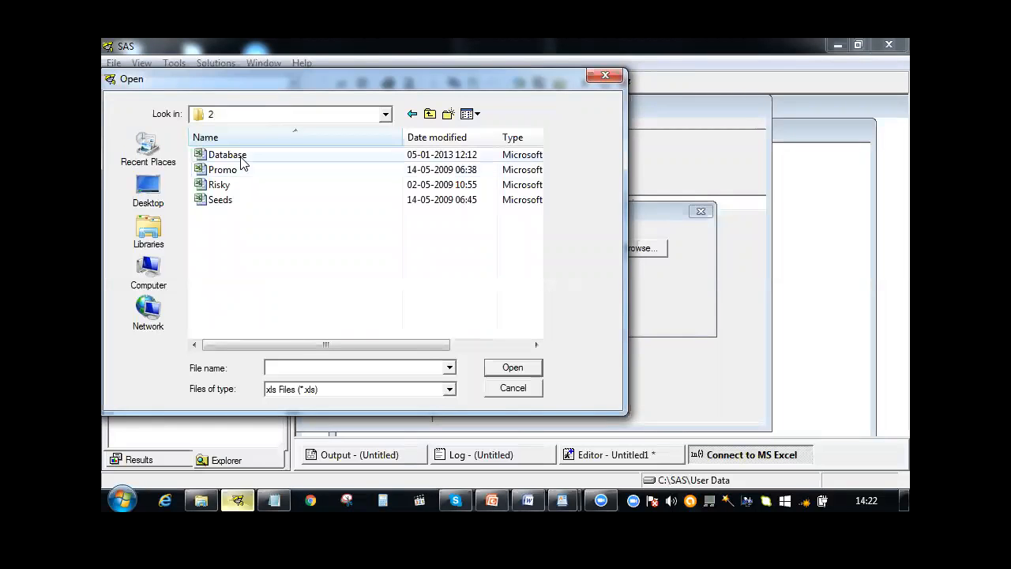
Load the Database workbook from folder 2 and choose Gold$ as the table to import
click(242, 161)
click(514, 368)
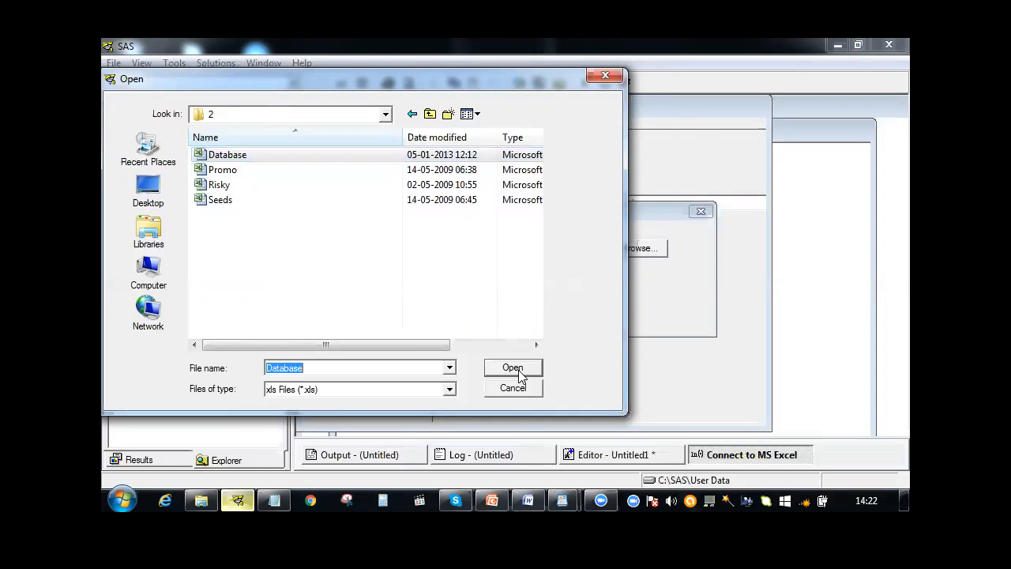
click(468, 276)
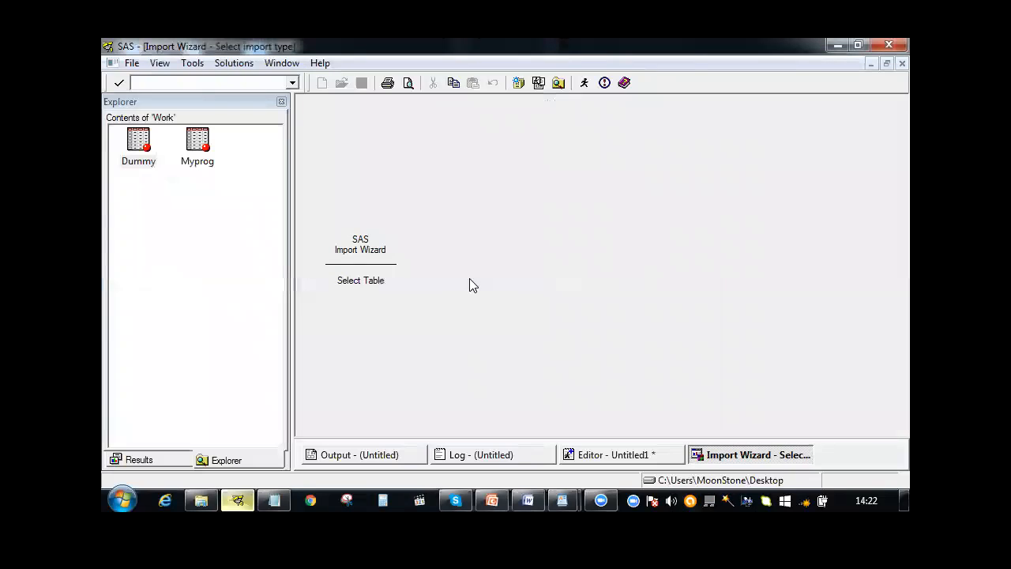
click(567, 136)
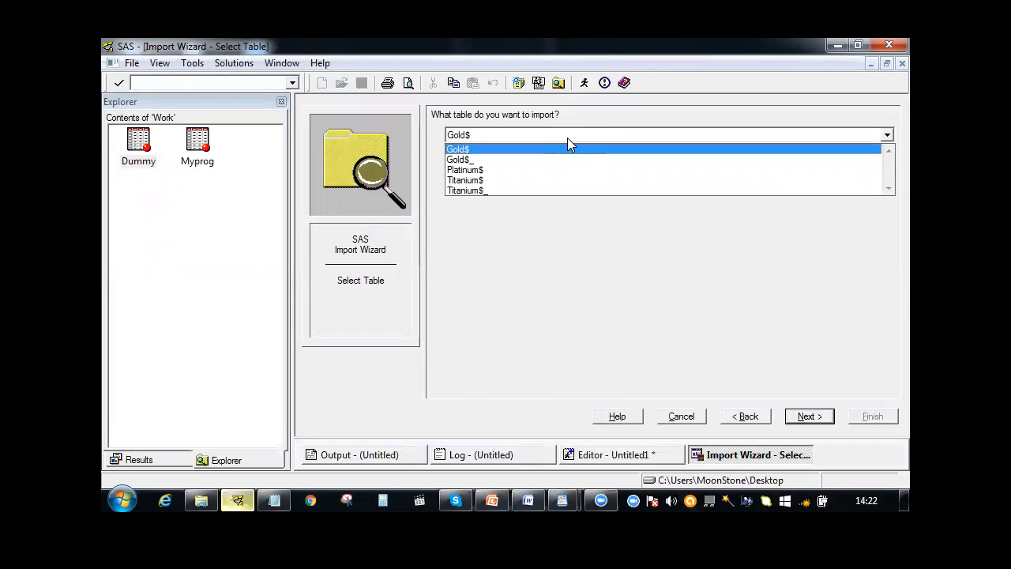
click(476, 151)
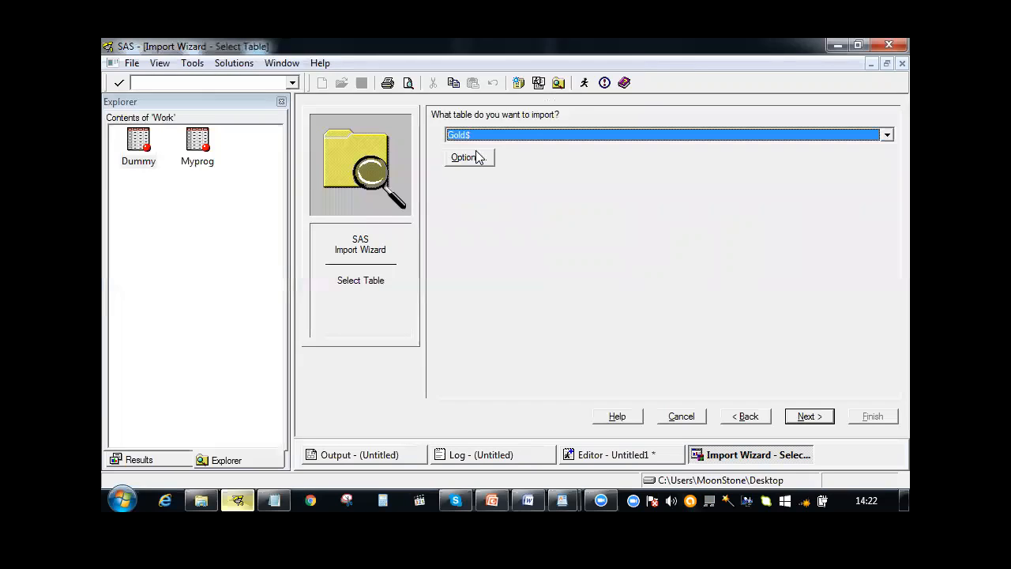
click(802, 423)
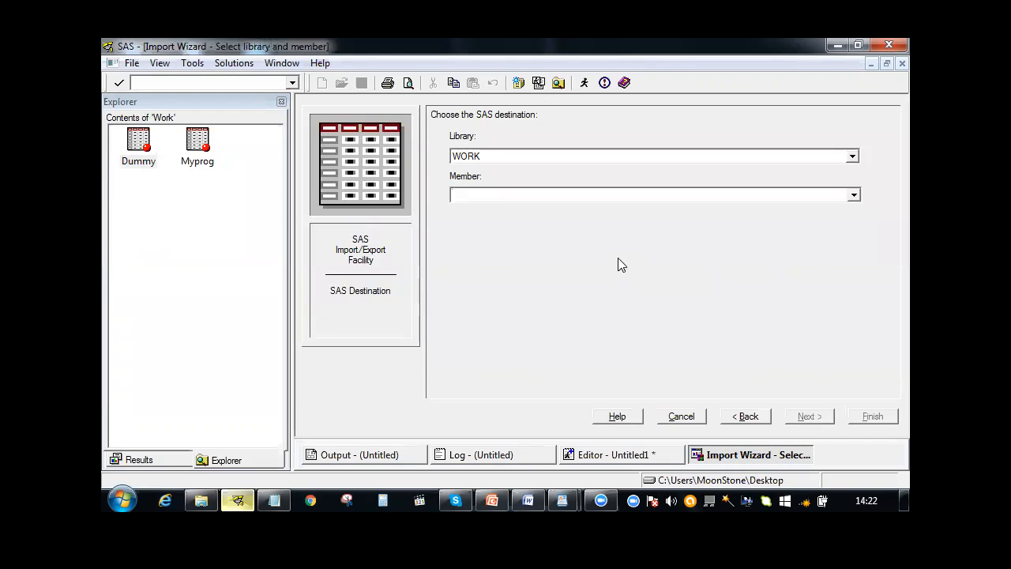
Import the table as member gold in the WORK library, saving the PROC IMPORT statements as myfile on the Desktop
text(gold)
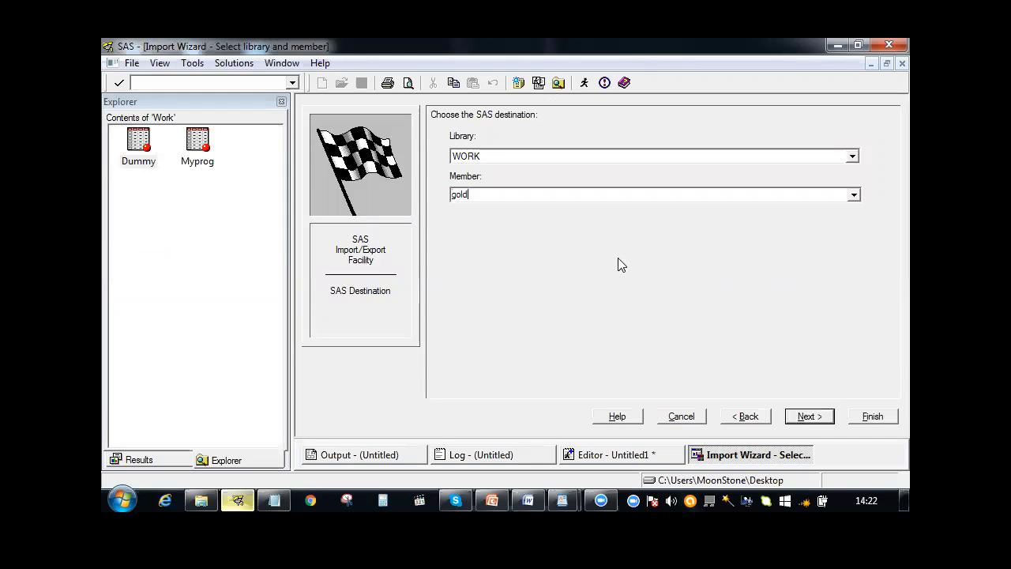
click(808, 419)
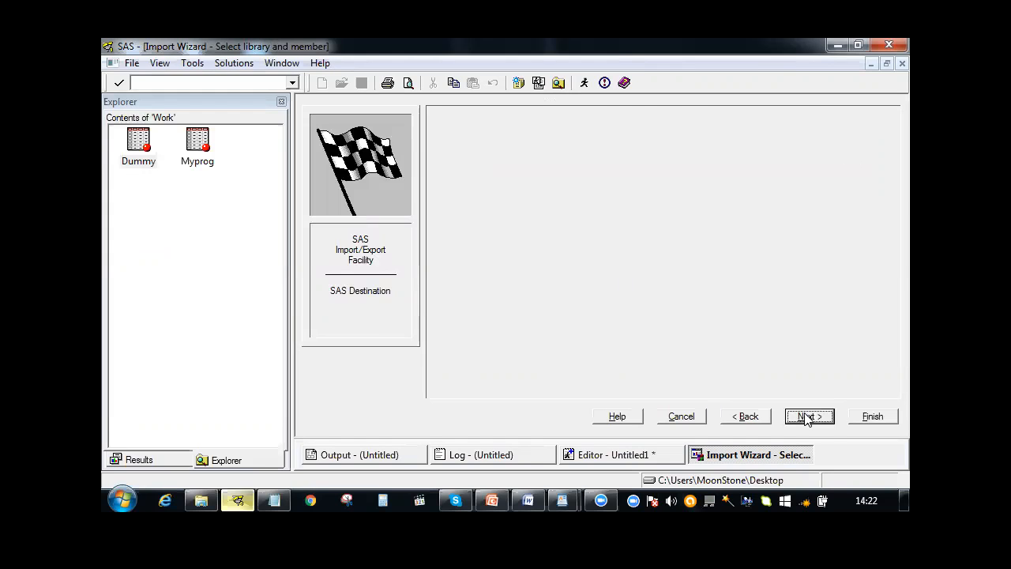
click(874, 201)
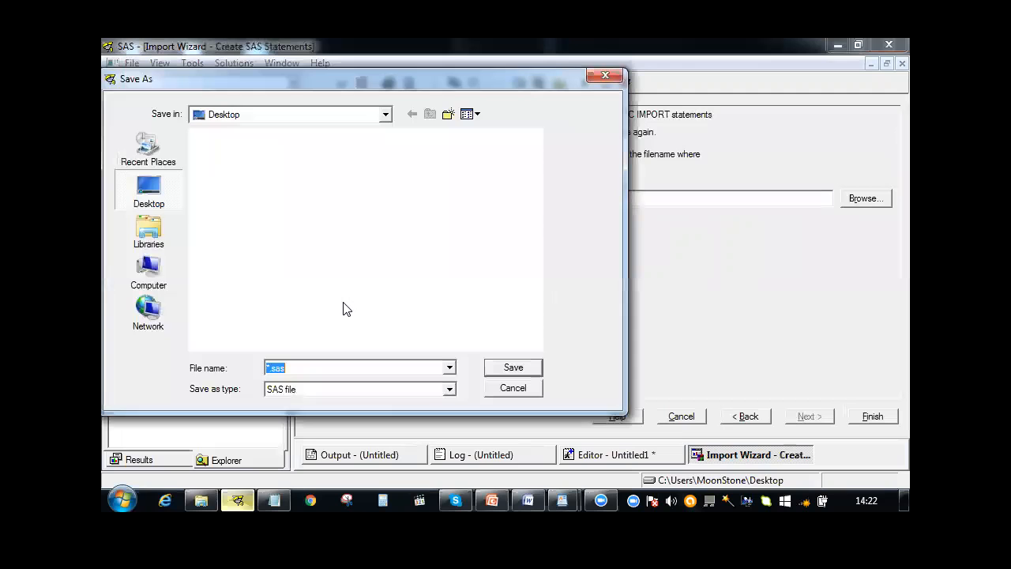
text(m)
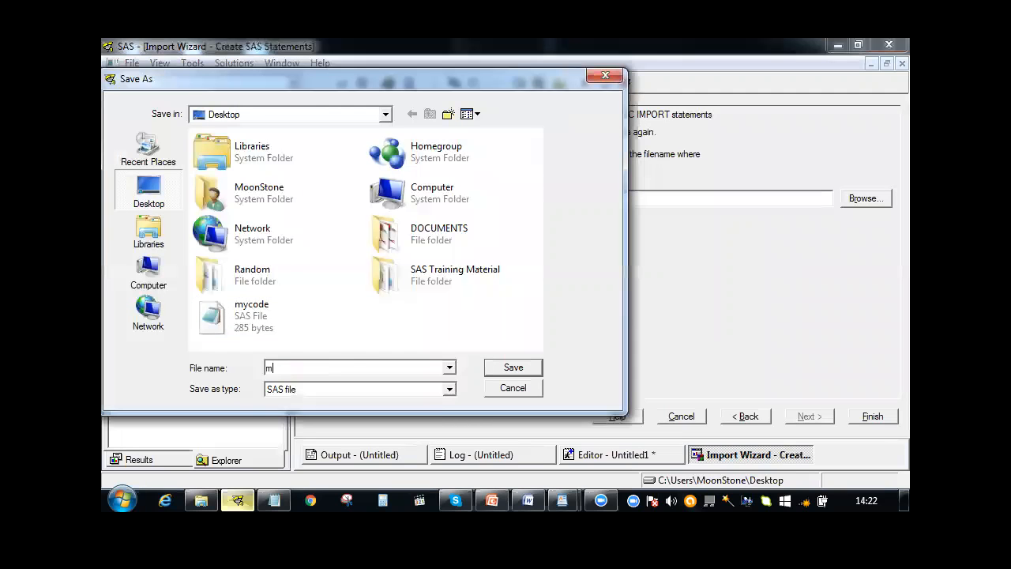
text(yfile)
key(Return)
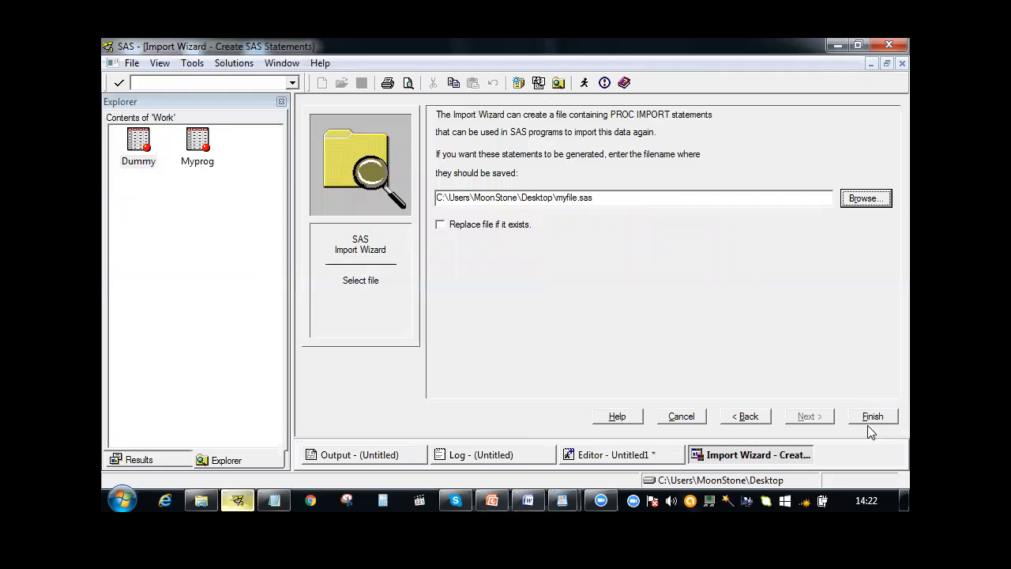
click(869, 417)
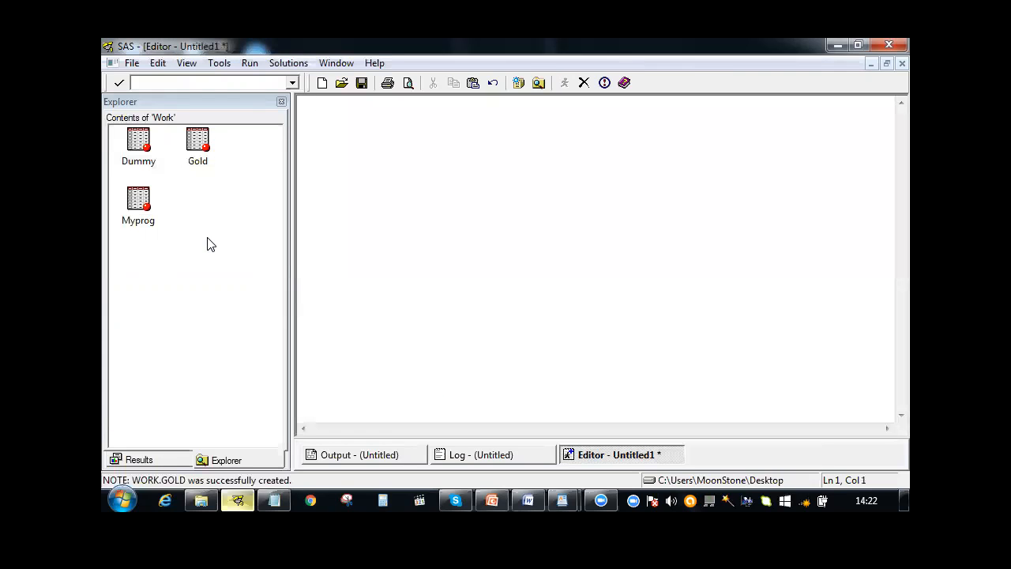
Open the Gold dataset from the Work library to view its rows, and close the table
double_click(212, 148)
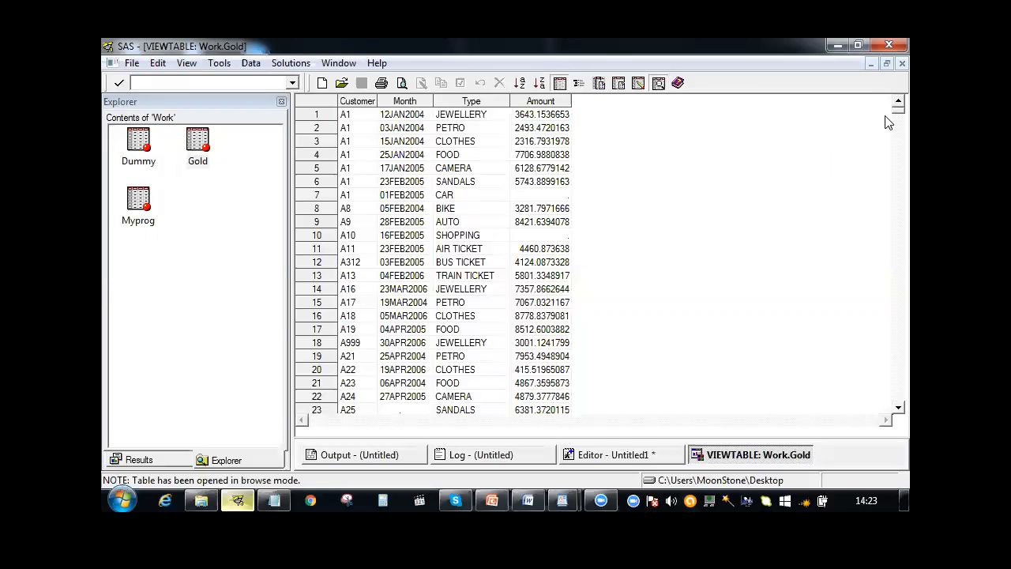
mouse_move(885, 114)
mouse_down()
mouse_move(886, 141)
mouse_move(889, 110)
mouse_up()
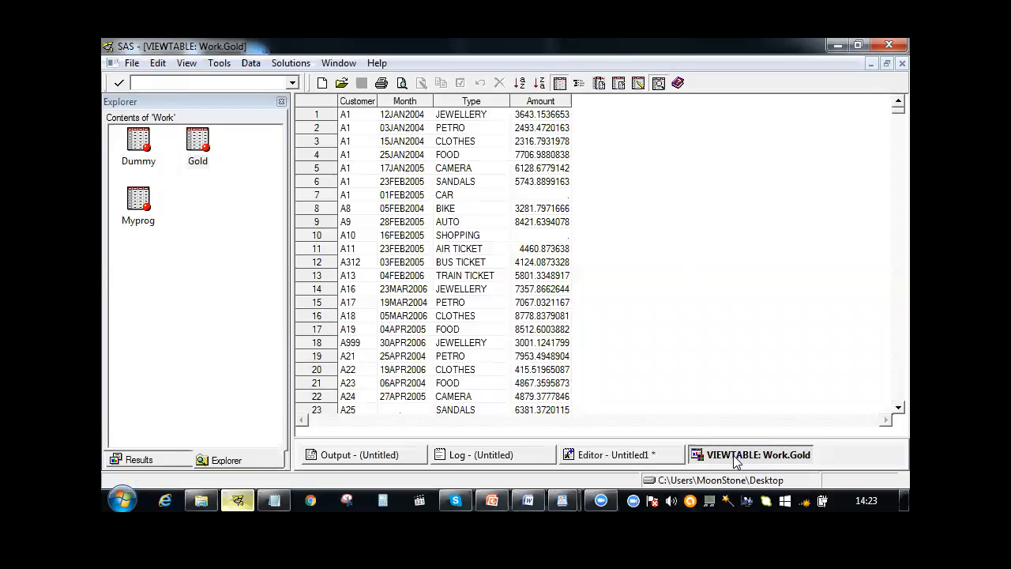
right_click(735, 461)
click(773, 421)
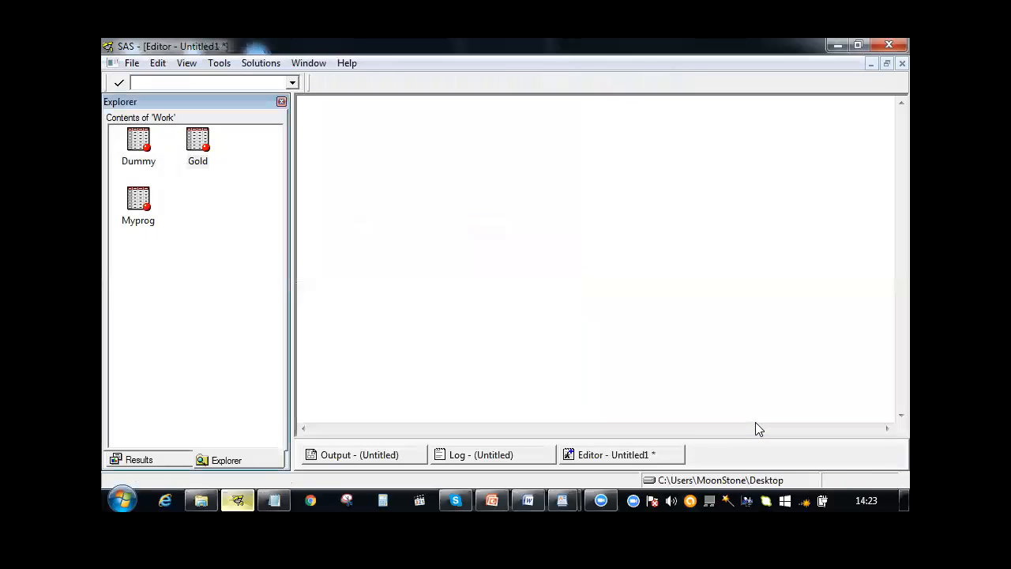
Open myfile from the desktop in Notepad and copy all its PROC IMPORT code into the SAS Editor
click(838, 45)
click(838, 44)
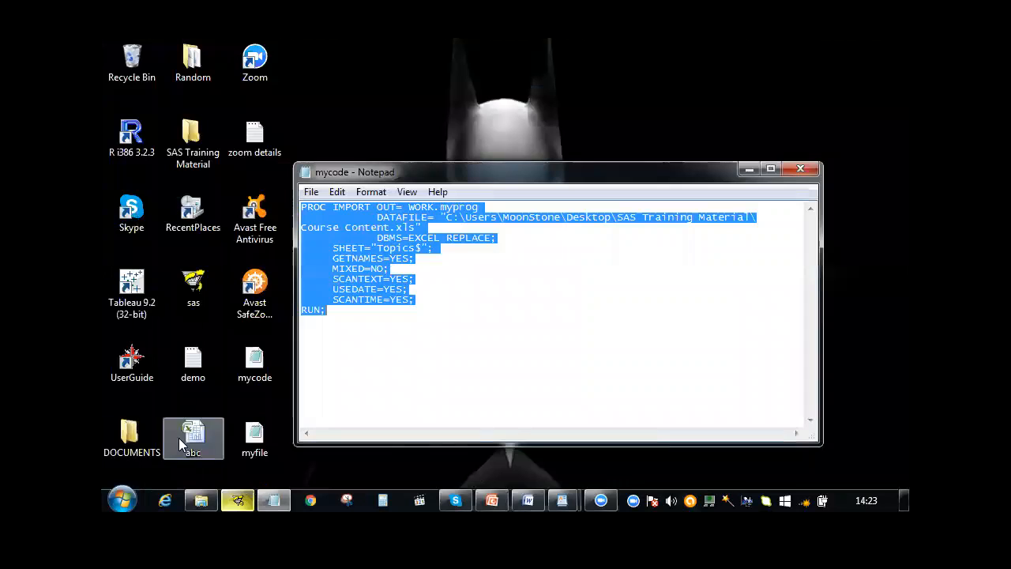
double_click(247, 435)
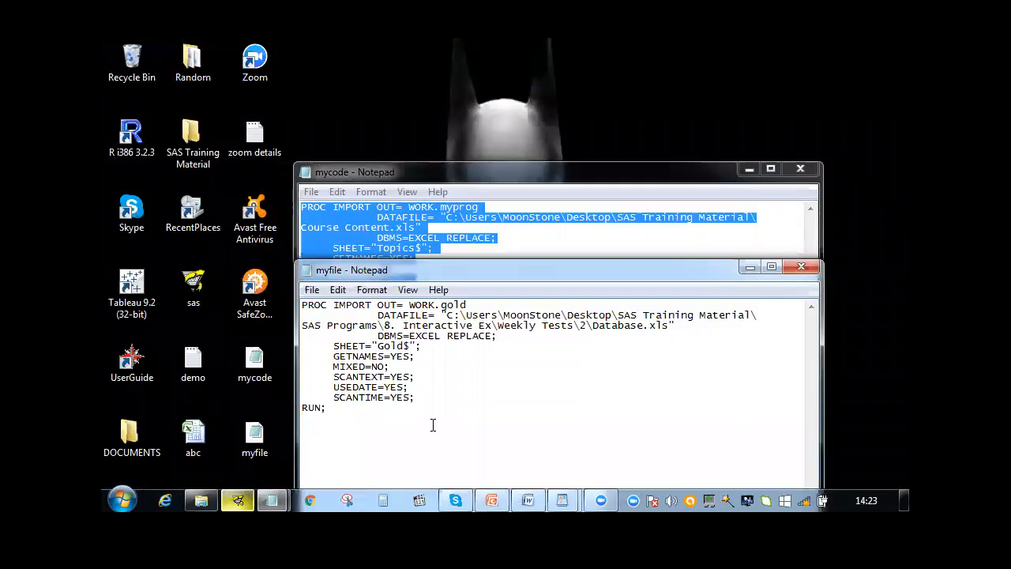
key(ctrl+a)
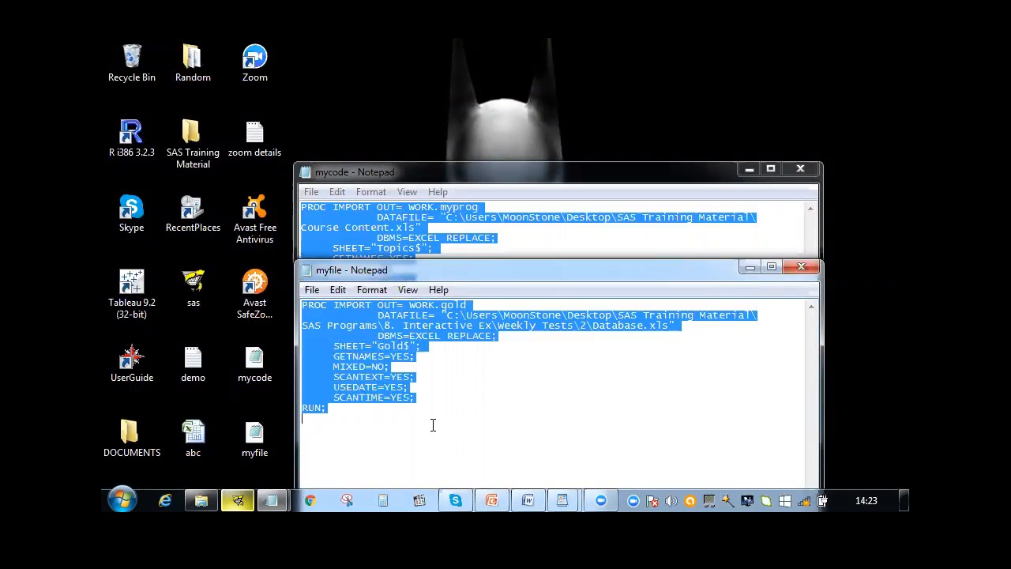
click(238, 500)
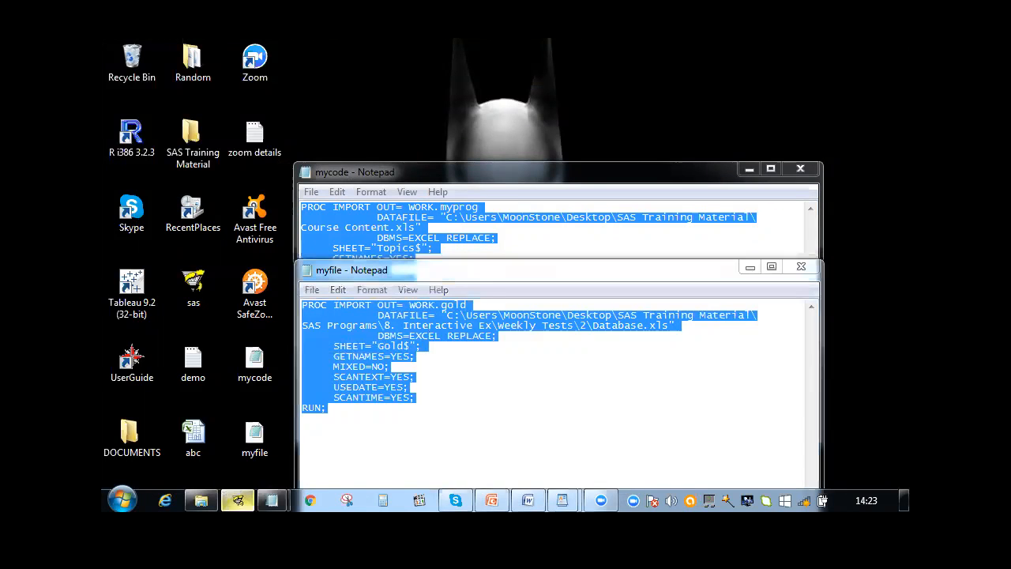
text(PROC IMPORT OUT= WORK.gold             DATAFILE= "C:\Users\MoonStone\Desktop\SAS Training Material\ SAS Programs\8. Interactive Ex\Weekly Tests\2\Database.xls"             DBMS=EXCEL REPLACE;      SHEET="Gold$";      GETNAMES=YES;      MIXED=NO;      SCANTEXT=YES;      USEDATE=YES;      SCANTIME=YES; RUN;)
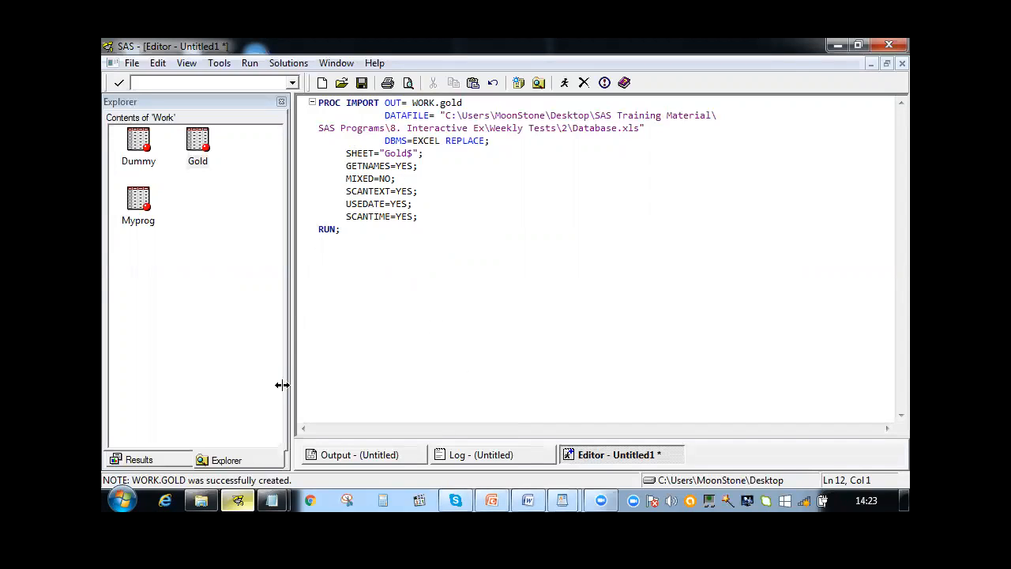
Open the Database workbook in Excel, check the exact name of the Platinum sheet, and close it without saving
mouse_move(201, 500)
click(221, 457)
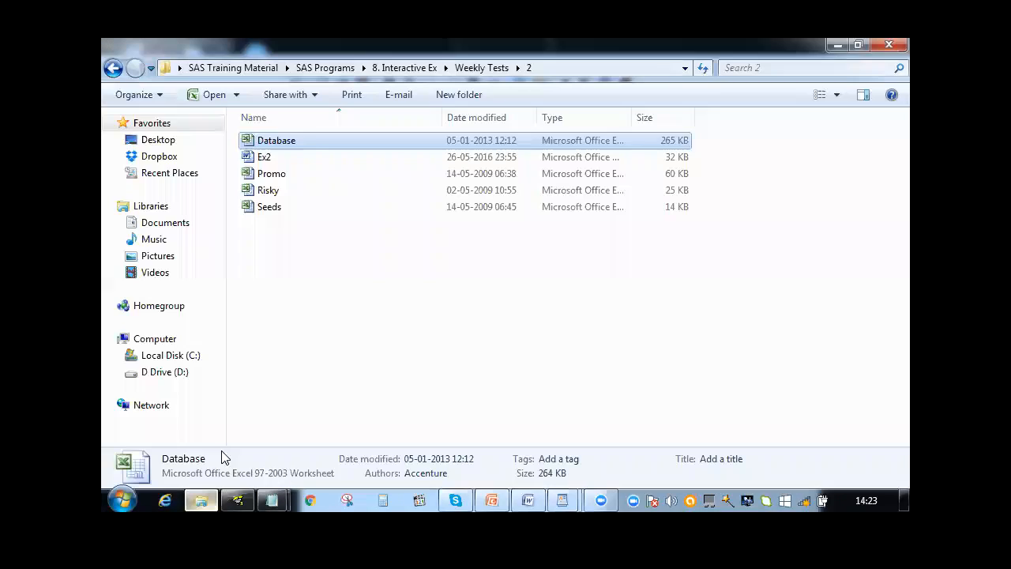
double_click(308, 140)
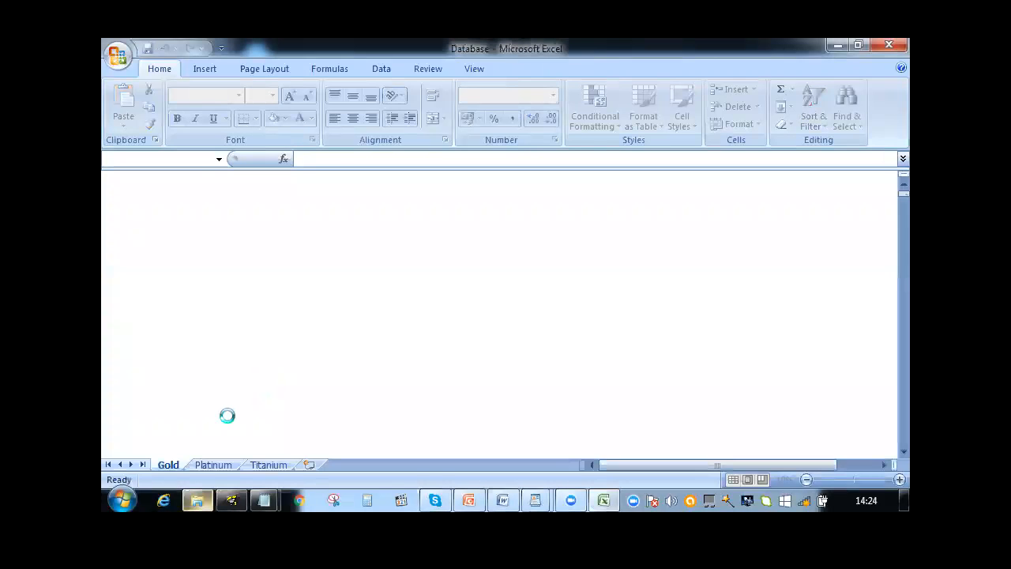
click(209, 464)
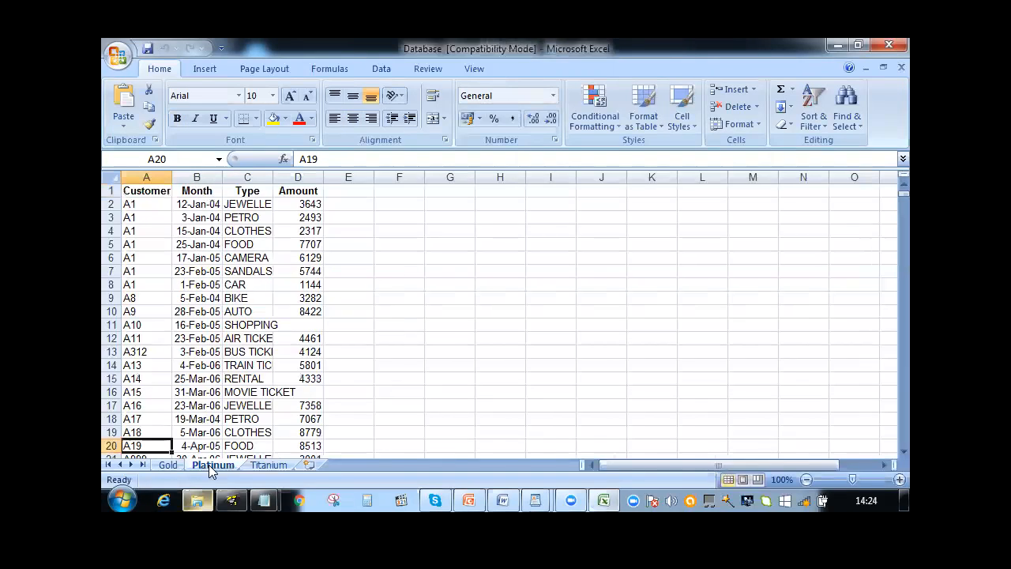
right_click(211, 467)
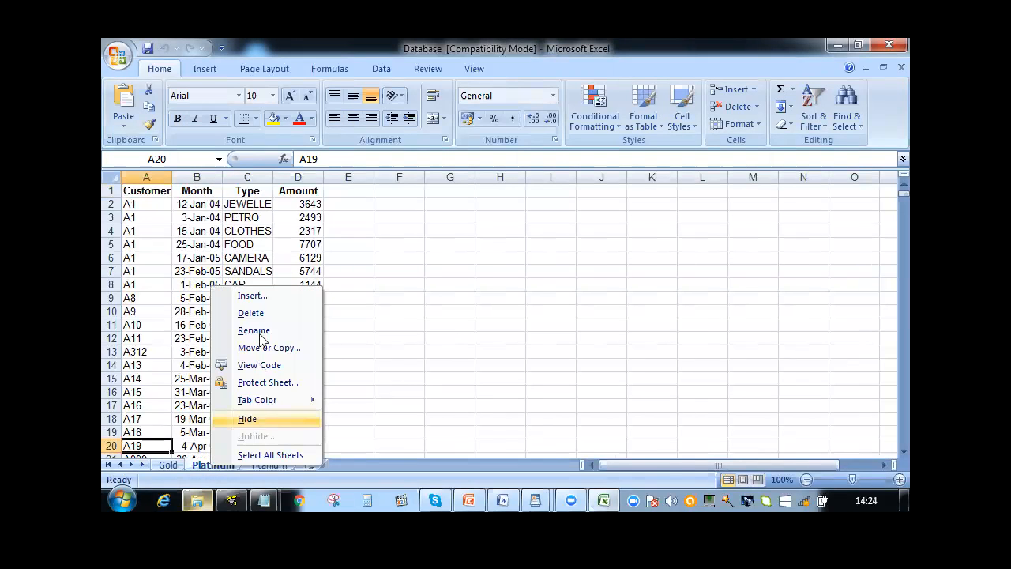
click(254, 330)
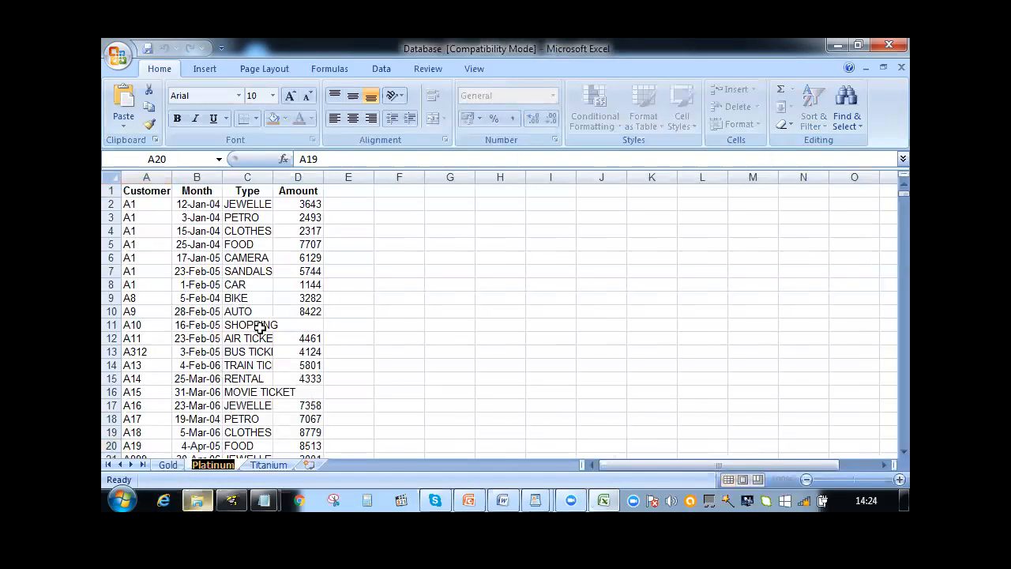
click(889, 46)
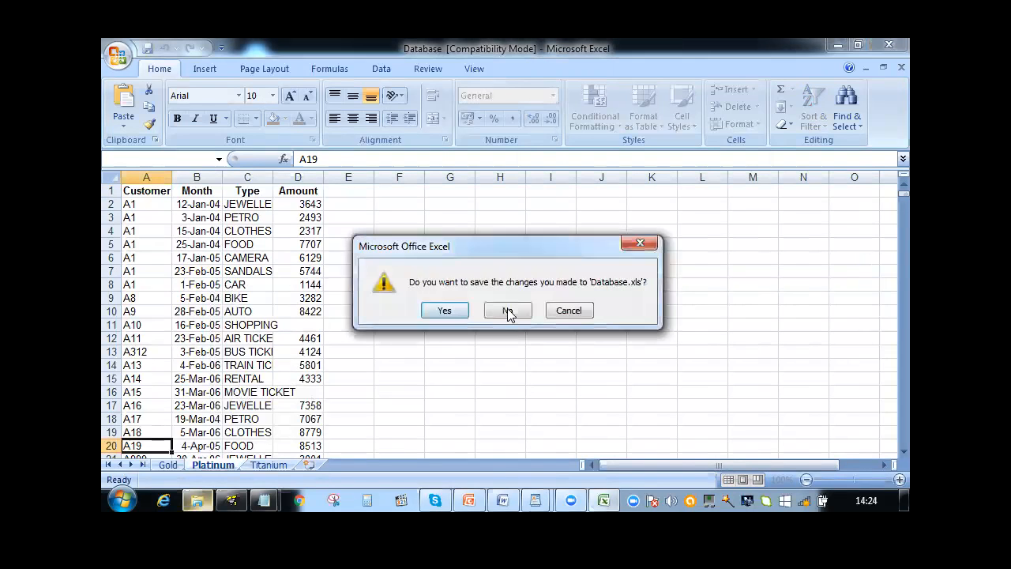
click(508, 311)
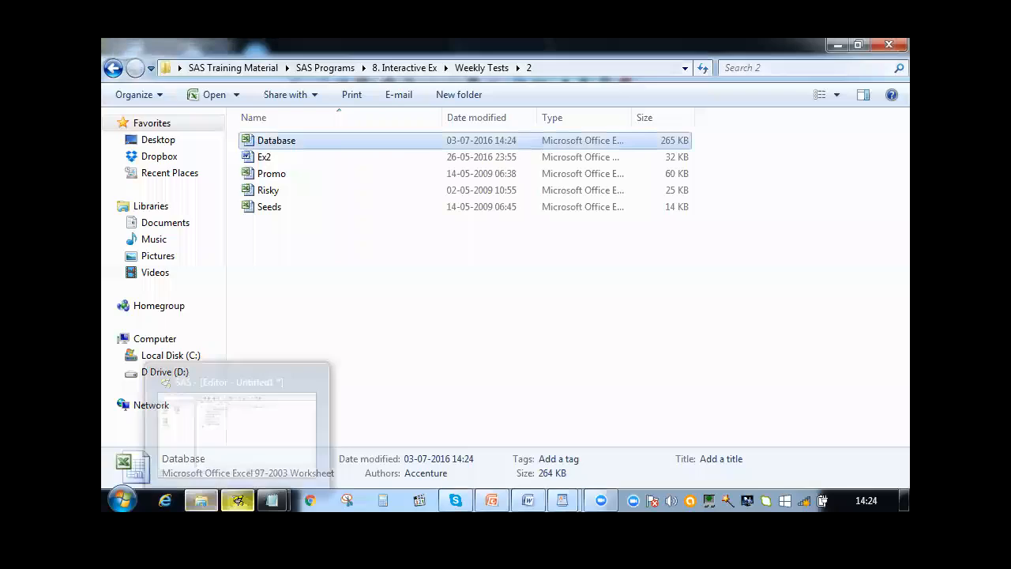
Switch to SAS and change the sheet name in the PROC IMPORT code to Platinum$
click(237, 501)
click(407, 152)
key(BackSpace)
key(BackSpace)
key(BackSpace)
key(BackSpace)
text(Platinum)
Change the output dataset to WORK.Plat and run the import code
click(468, 103)
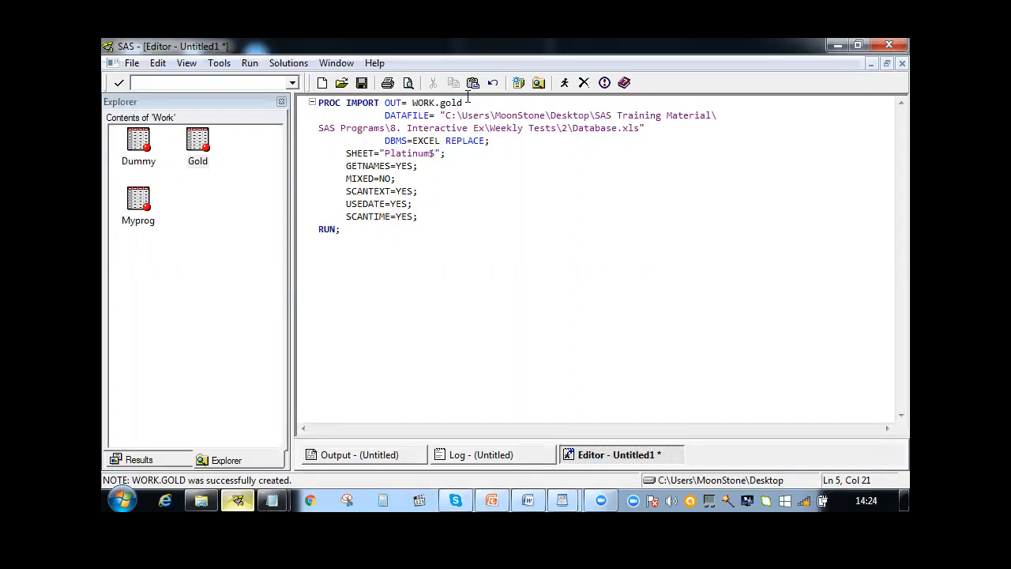
key(BackSpace)
key(BackSpace)
key(BackSpace)
key(BackSpace)
key(BackSpace)
text(Platinum)
key(BackSpace)
key(BackSpace)
key(BackSpace)
key(BackSpace)
key(F3)
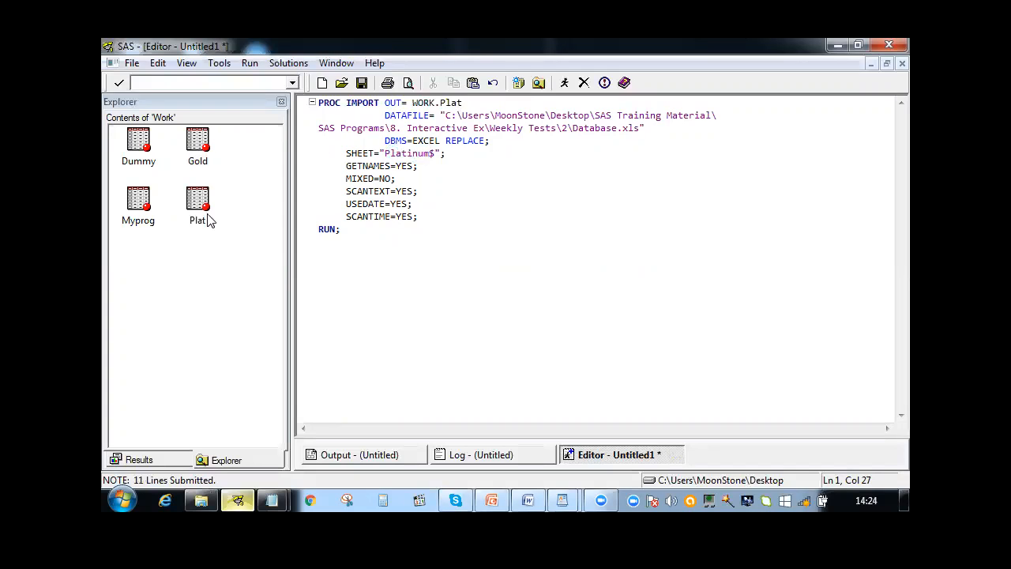
Change the output dataset to WORK.titan and select "Plat" within the code's sheet name
key(BackSpace)
key(BackSpace)
key(BackSpace)
key(BackSpace)
text(titan)
click(385, 153)
key(shift+Right)
drag(399, 152, 408, 152)
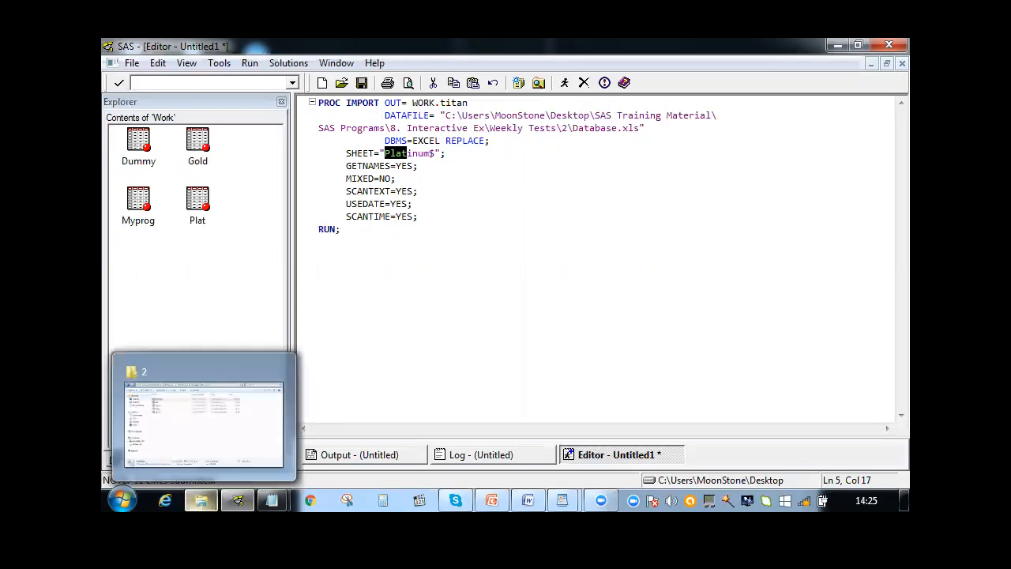
Open the Ex2 document from folder 2 in Word and read the sanity check questions, including the A1-A100 card number range
click(201, 500)
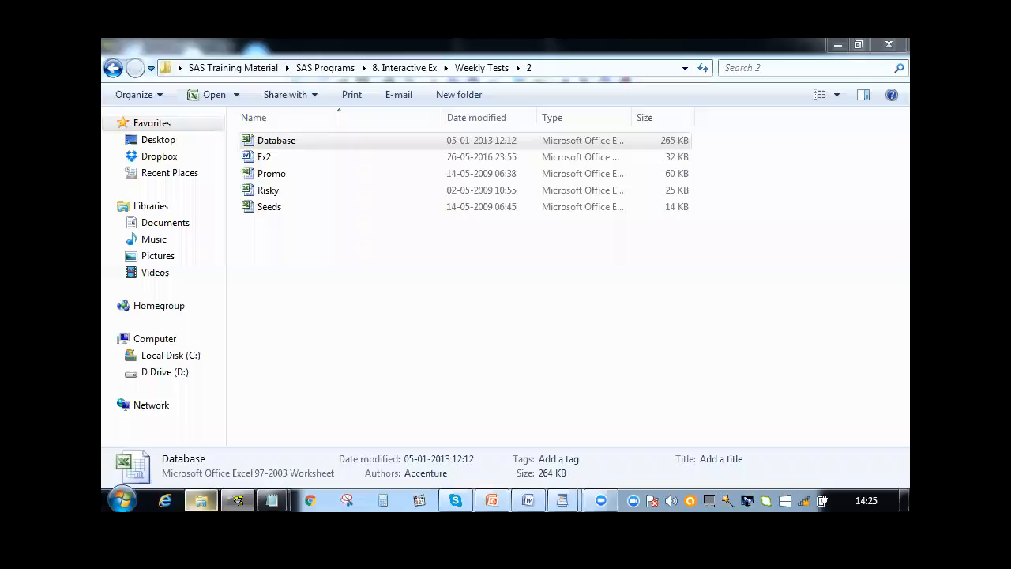
double_click(263, 157)
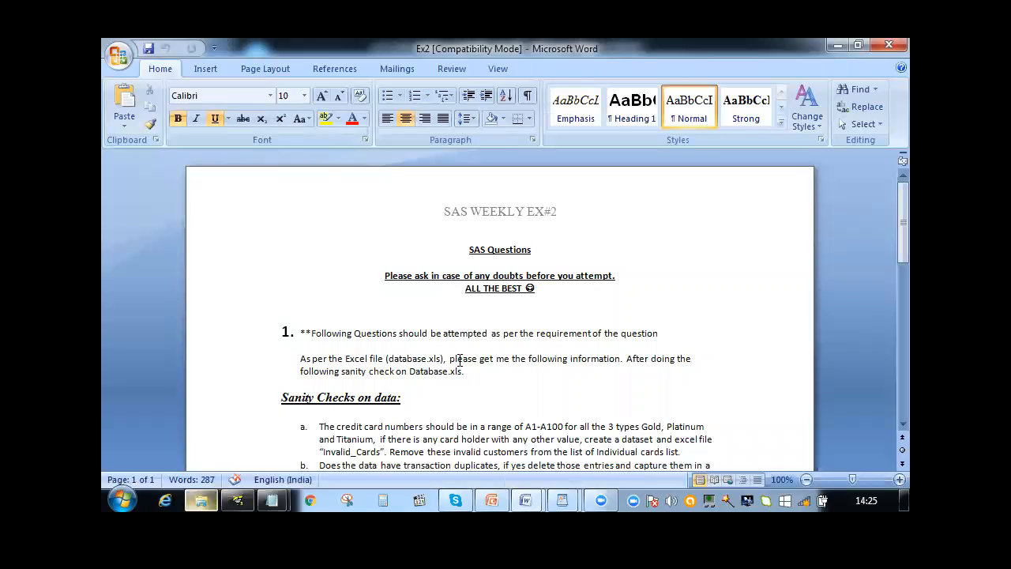
click(559, 372)
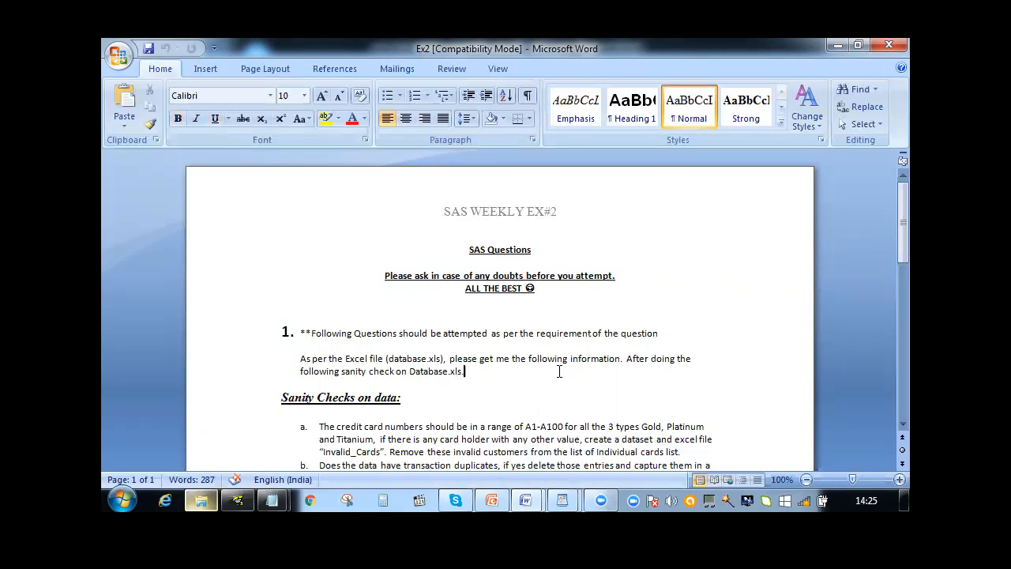
key(Down)
key(Down)
key(Down)
key(Down)
key(Down)
key(Down)
key(Down)
key(Down)
key(Down)
key(Down)
key(Down)
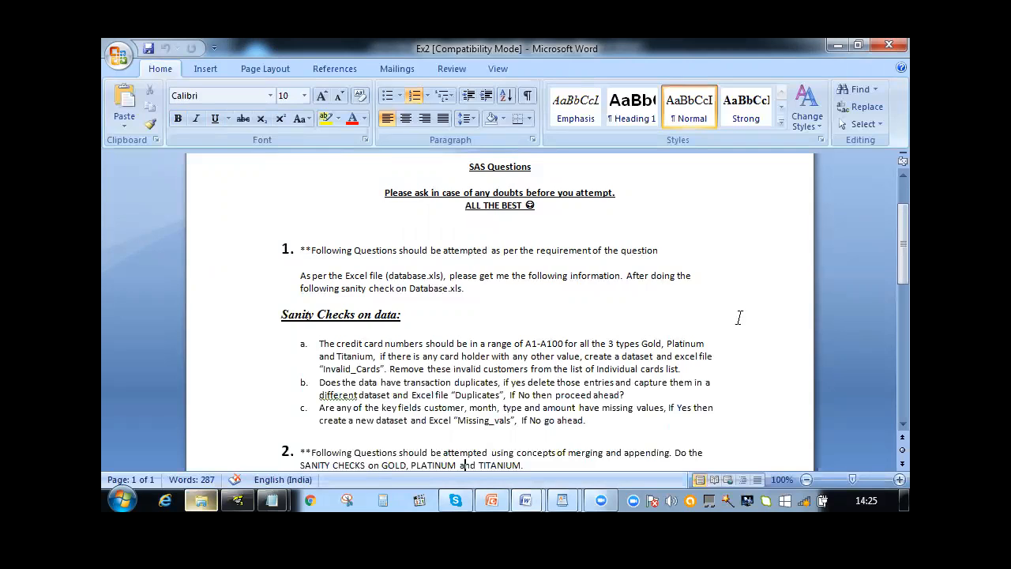
scroll(886, 244, down, 1)
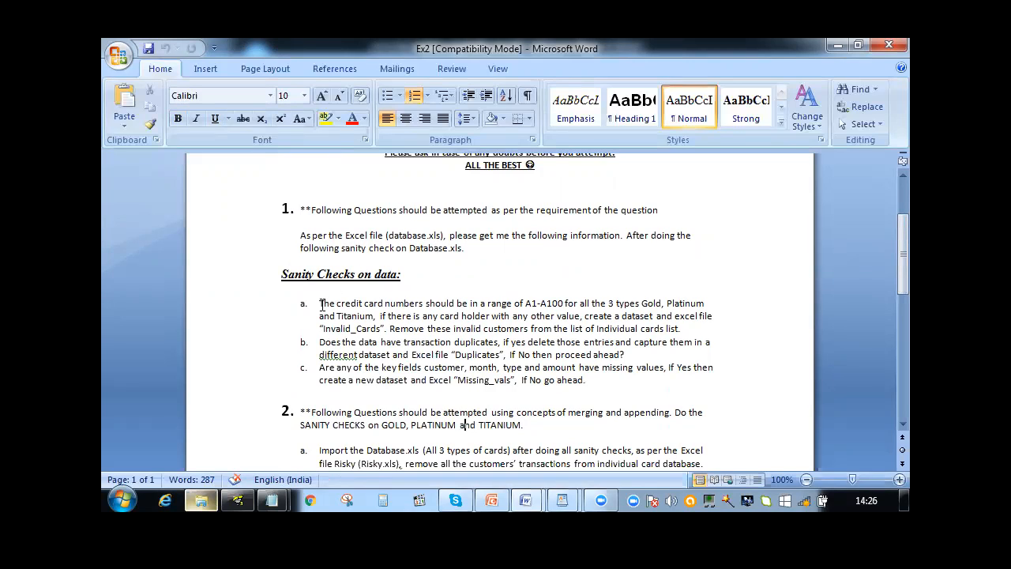
drag(514, 301, 564, 300)
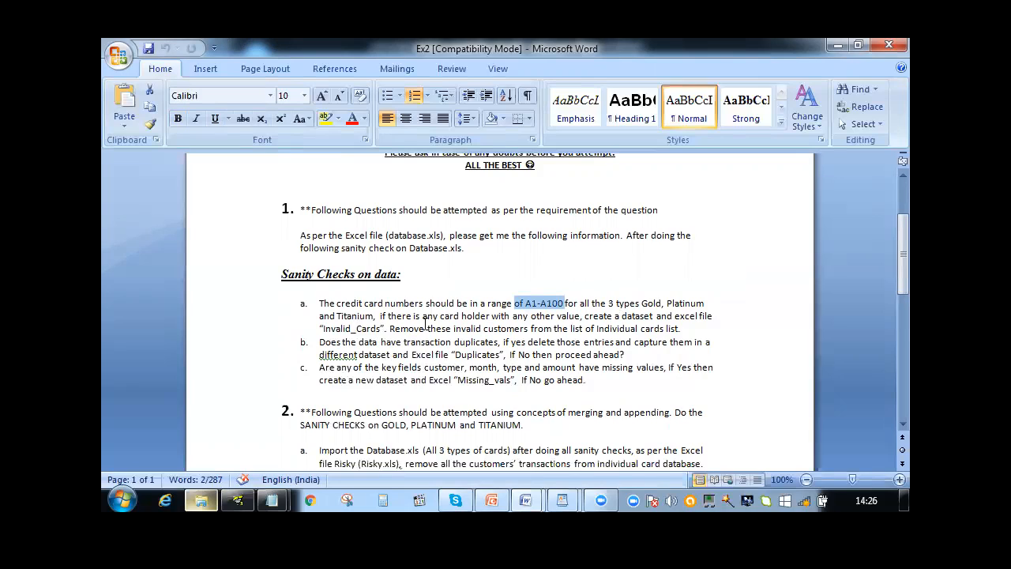
click(697, 328)
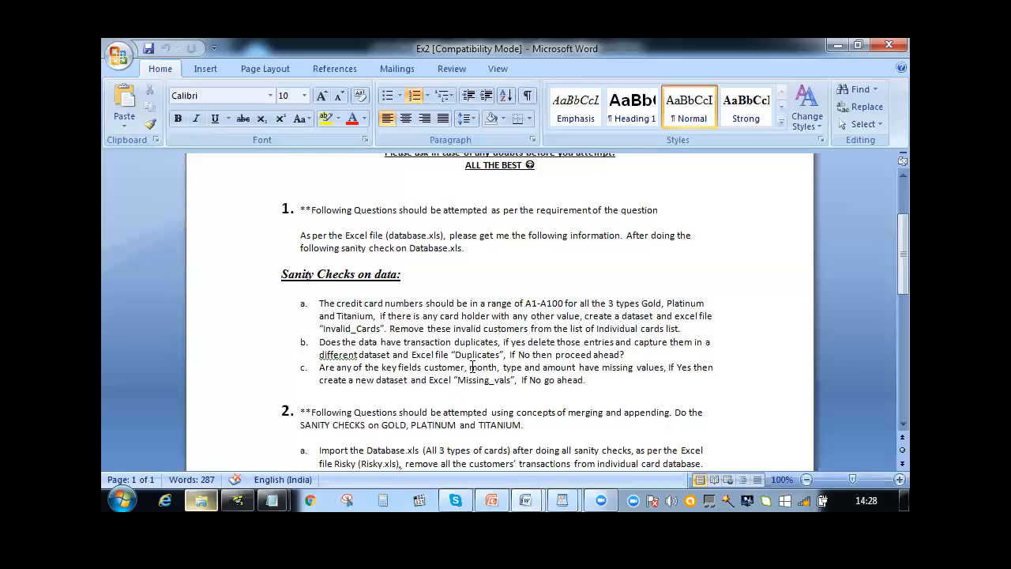
Read the missing-values question in Ex2, and close the Ex2 and crime case study documents
drag(401, 368, 562, 369)
click(509, 397)
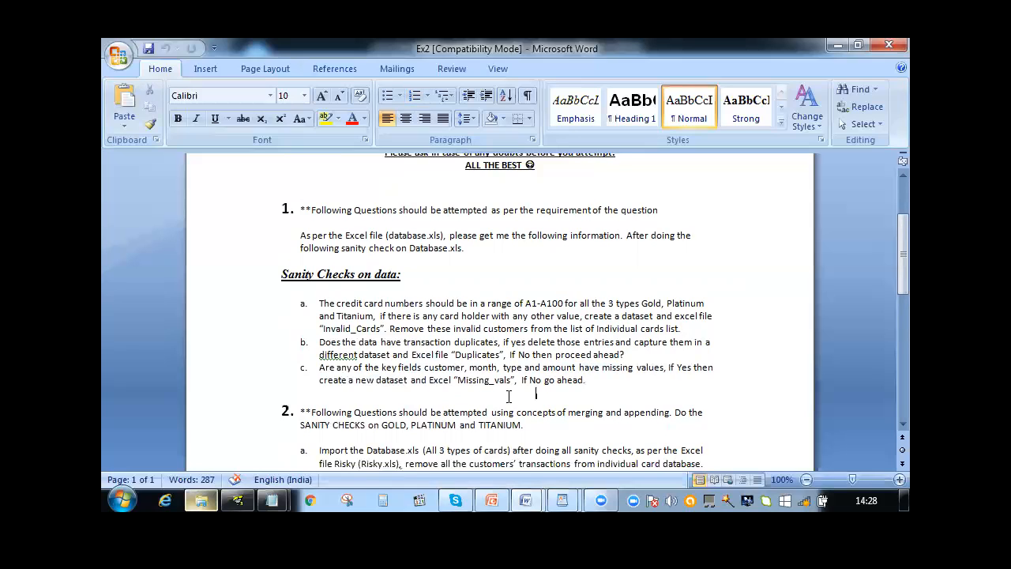
click(600, 382)
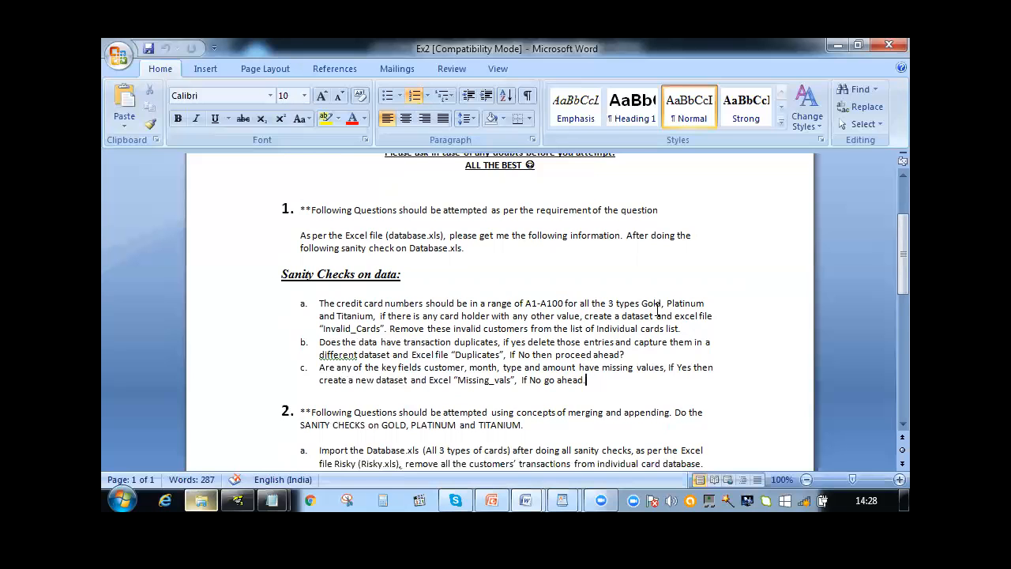
click(888, 47)
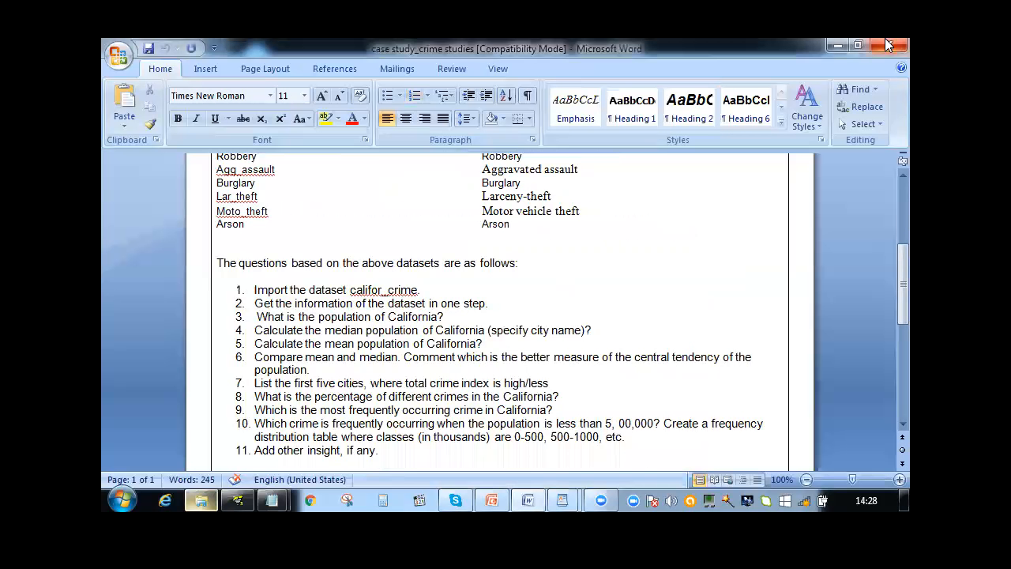
click(887, 46)
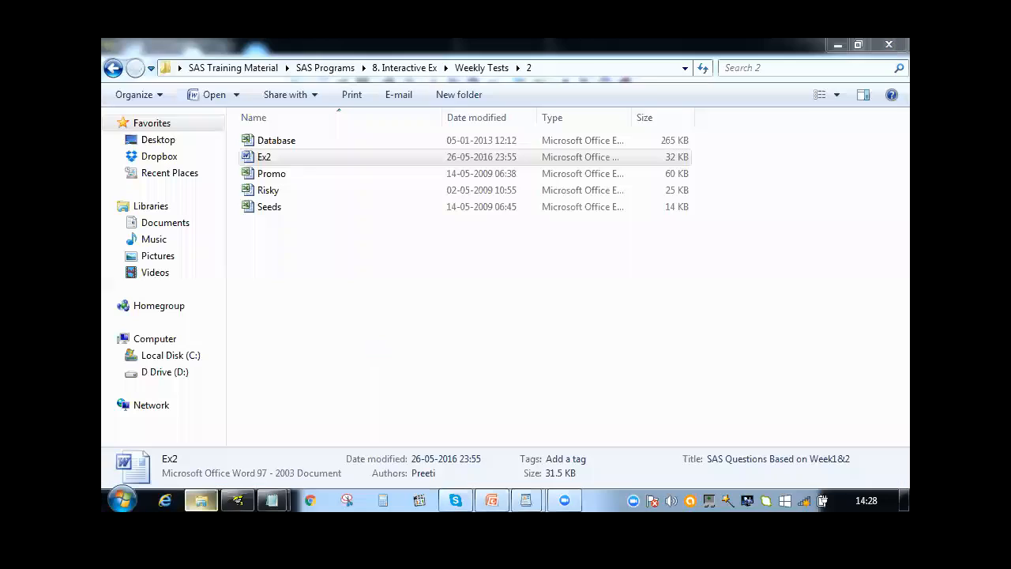
Switch to SAS and delete all the PROC IMPORT code from the program editor
click(202, 501)
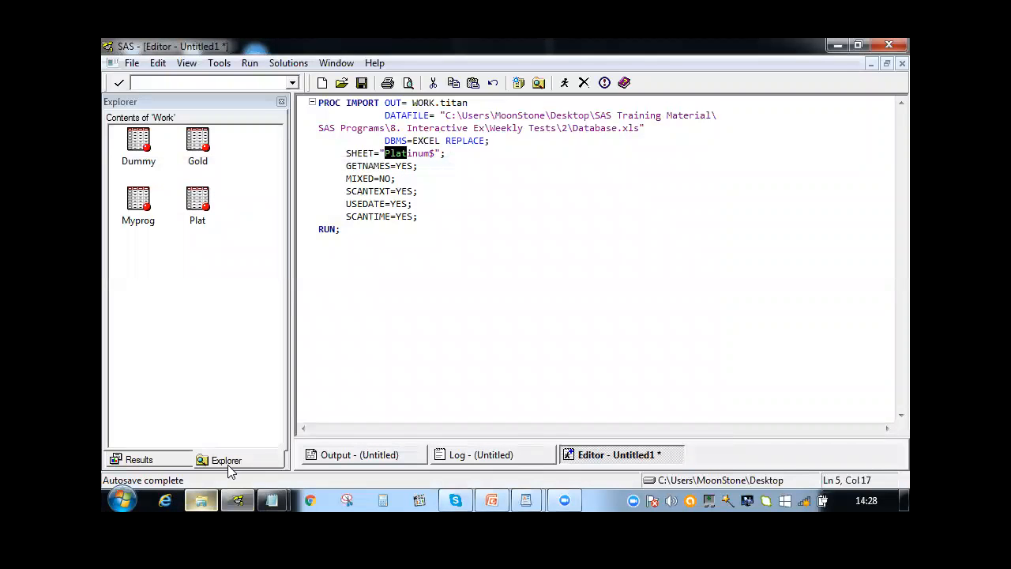
click(364, 251)
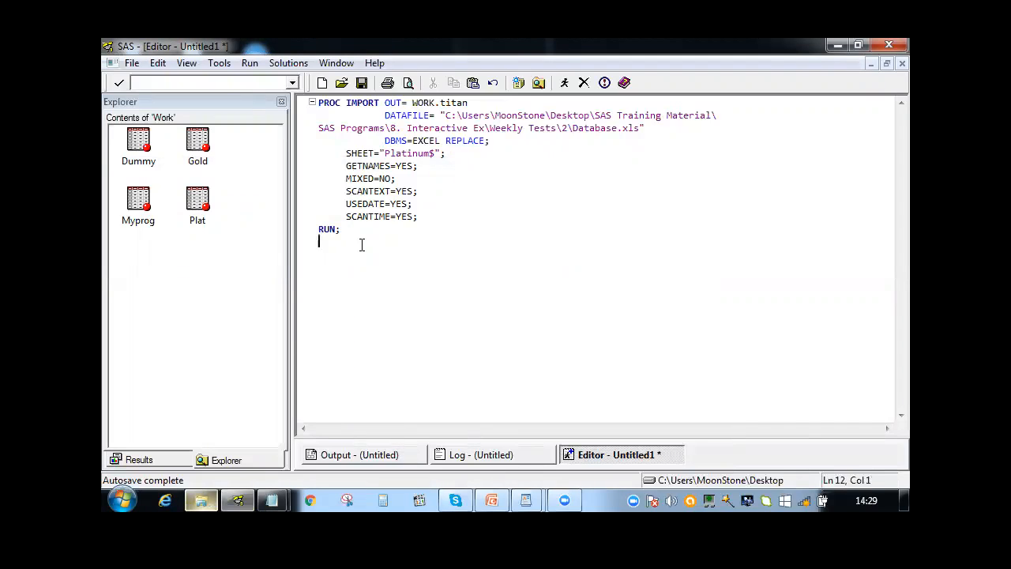
drag(361, 242, 312, 113)
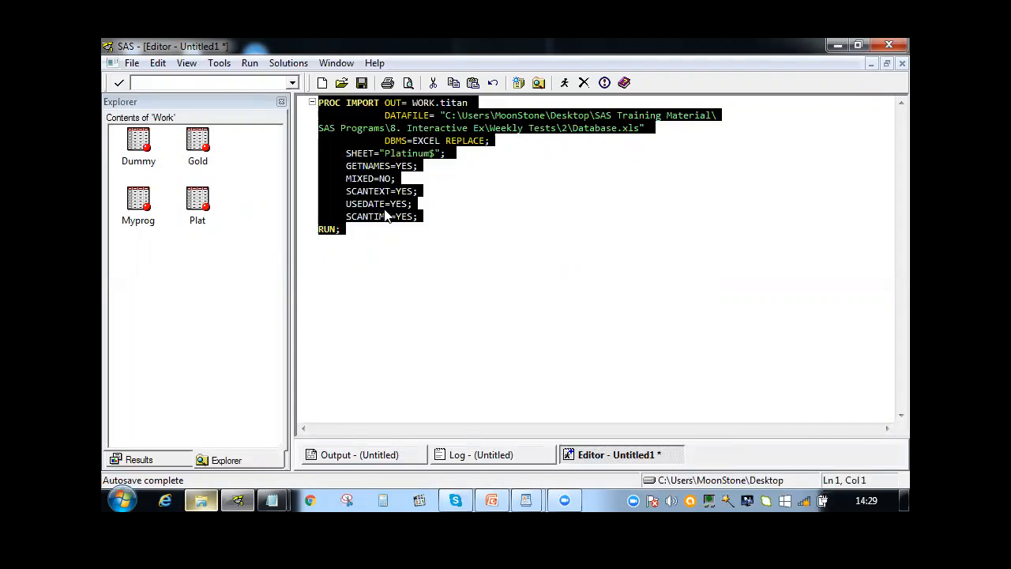
click(386, 217)
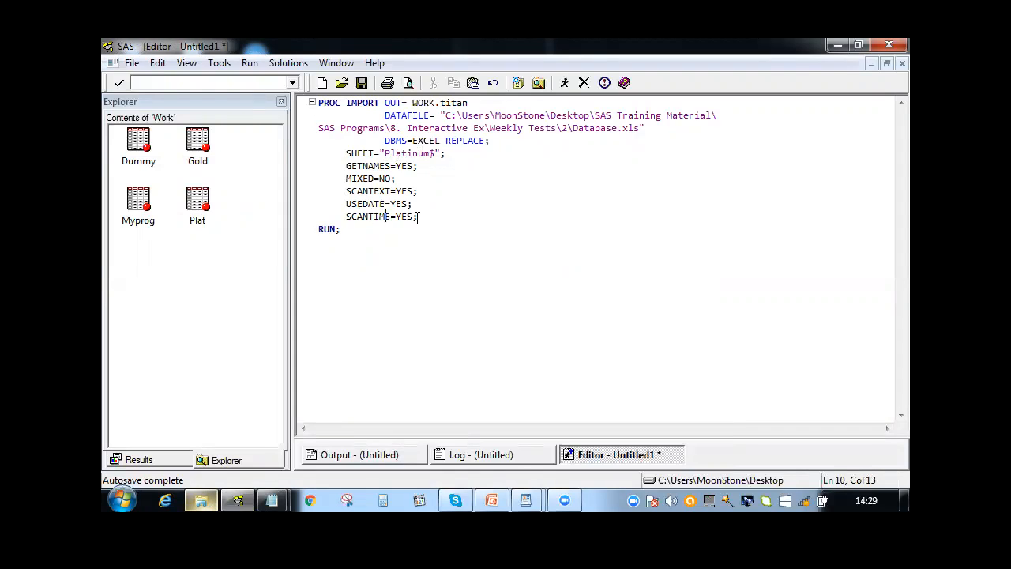
key(ctrl+a)
key(Delete)
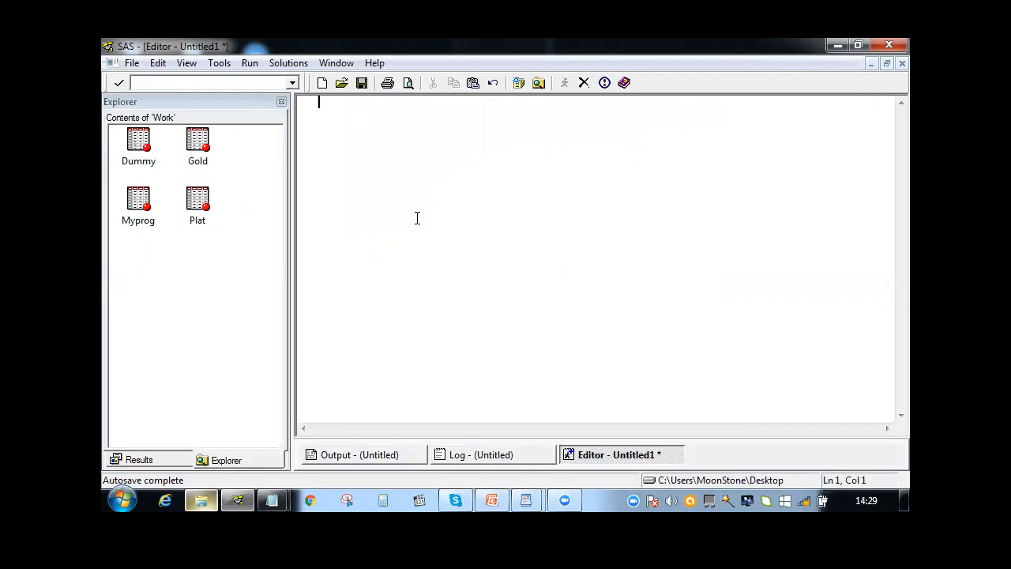
Start exporting the Plat dataset from the WORK library as a Microsoft Excel 97, 2000 or 2002 Workbook
click(198, 212)
right_click(199, 212)
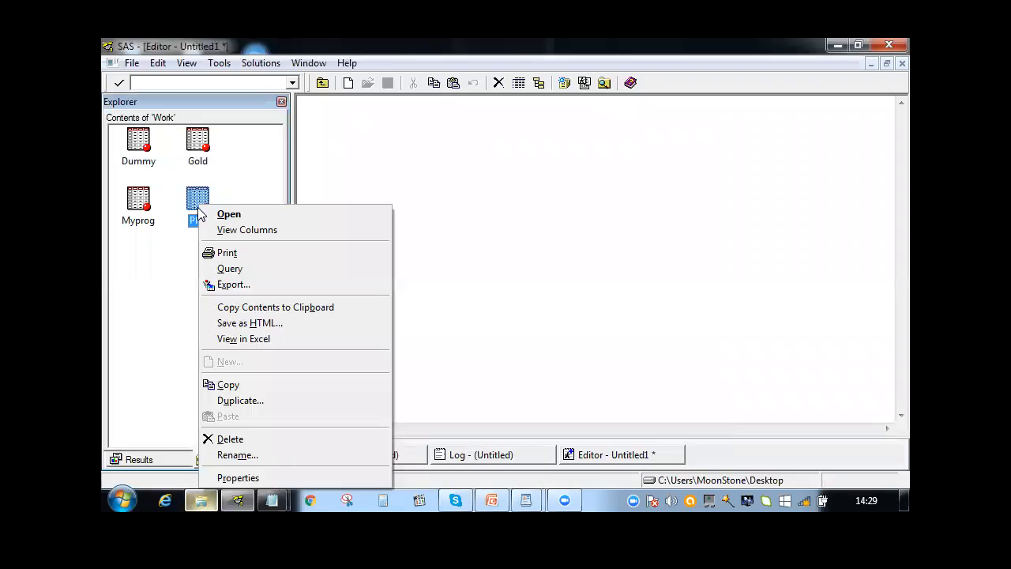
click(215, 284)
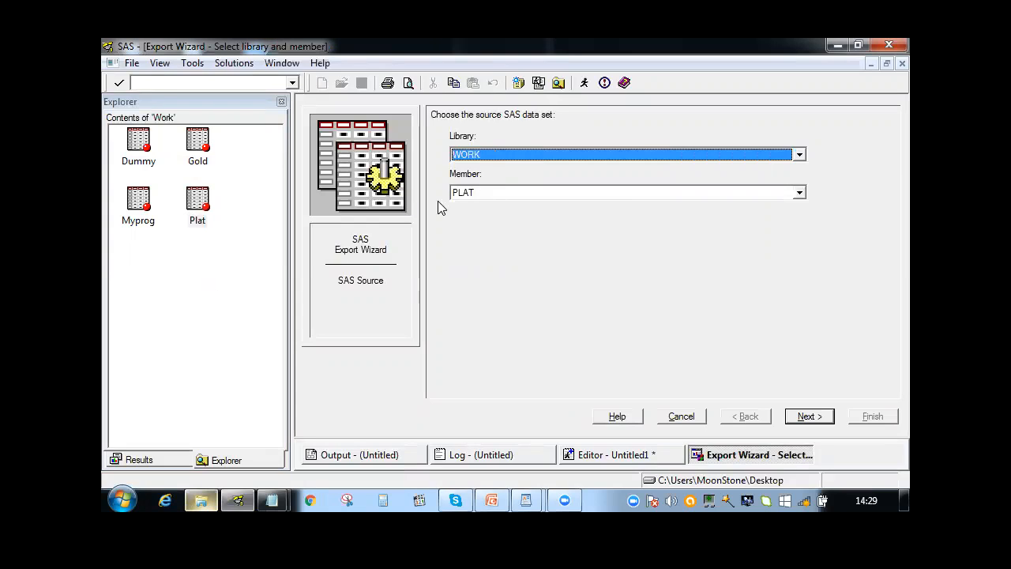
click(130, 65)
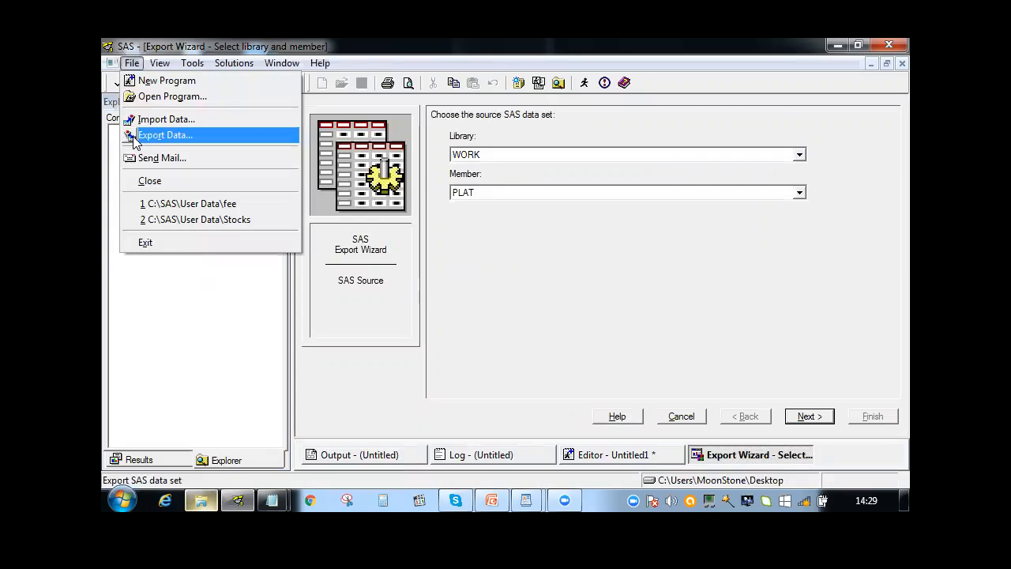
click(471, 205)
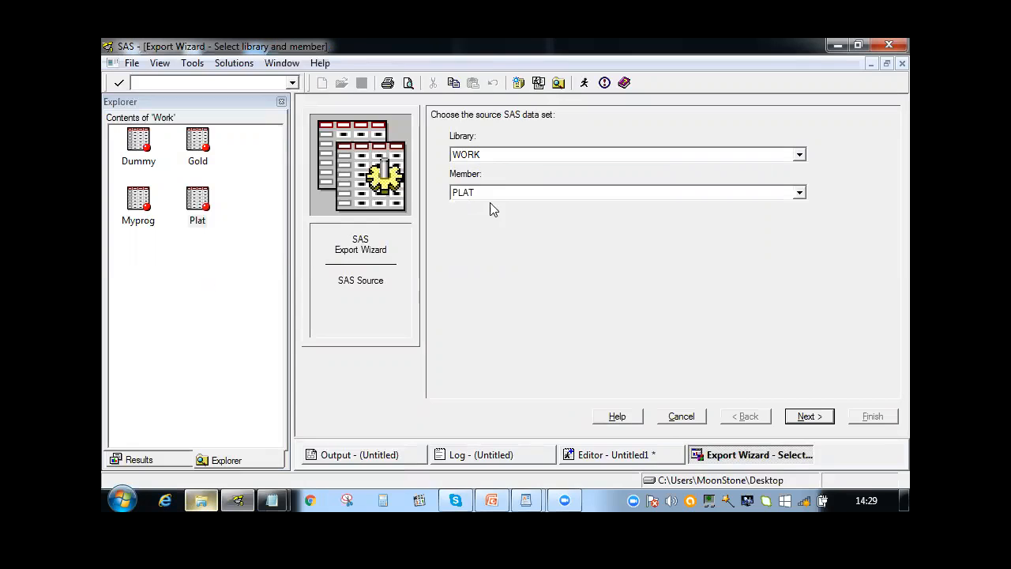
click(820, 418)
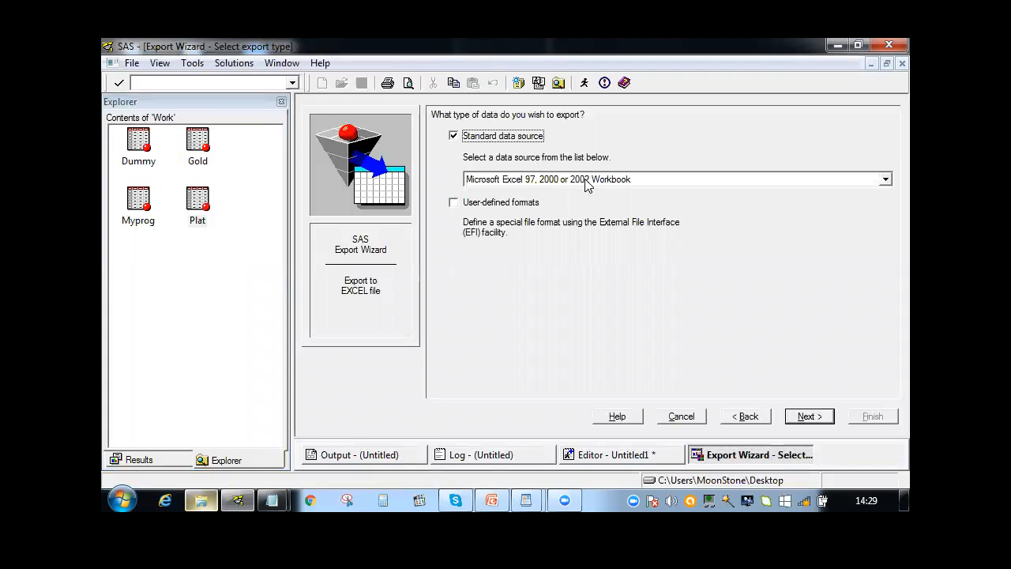
click(801, 419)
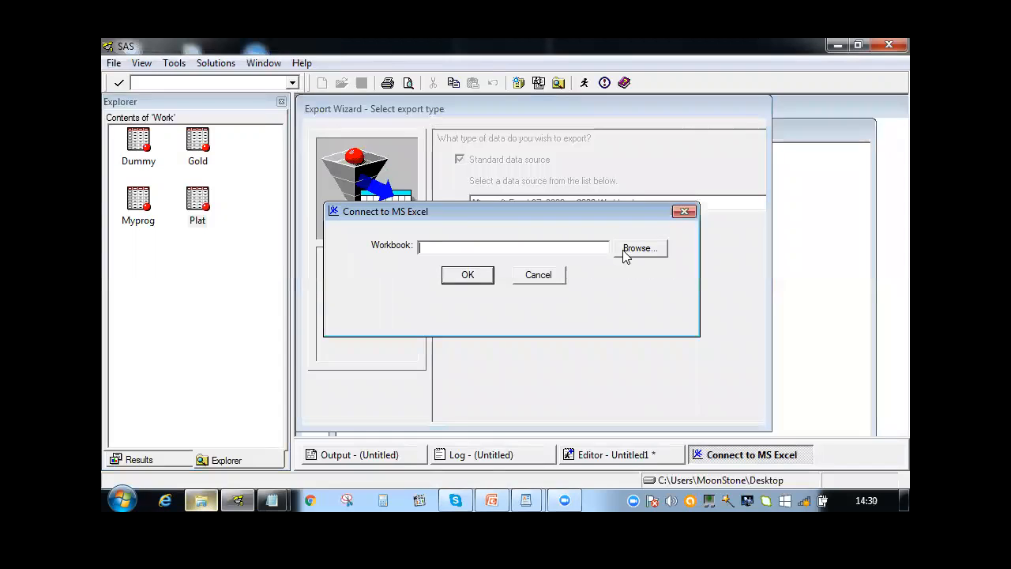
Set the export destination to a workbook named myfile1 on the Desktop
click(626, 251)
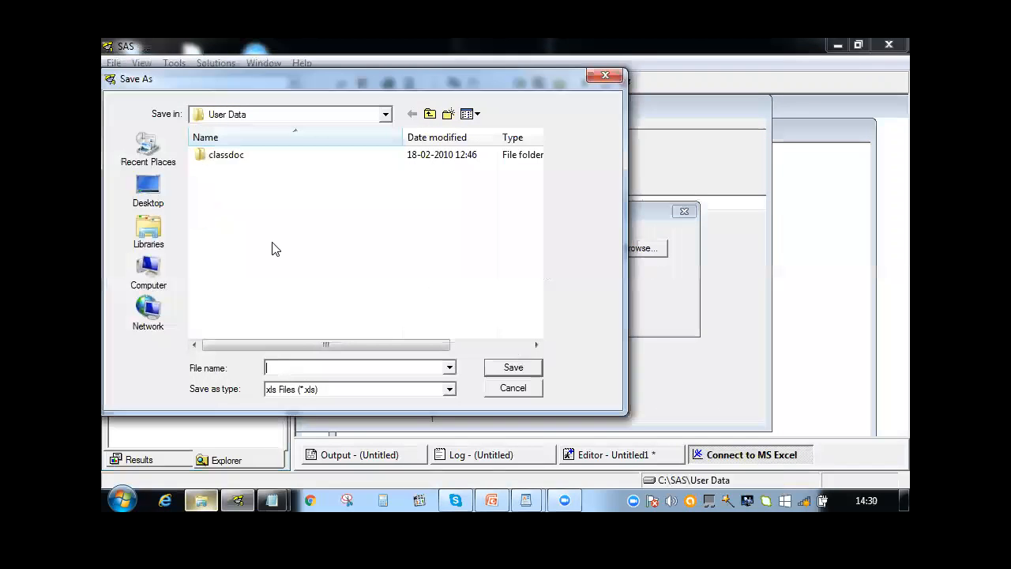
click(153, 198)
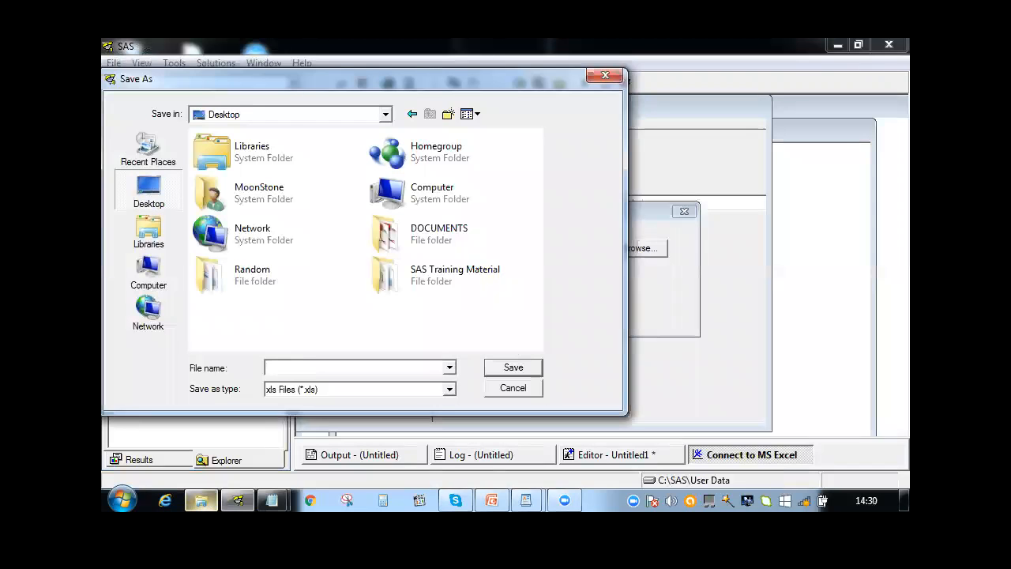
text(myfile)
key(BackSpace)
key(BackSpace)
key(BackSpace)
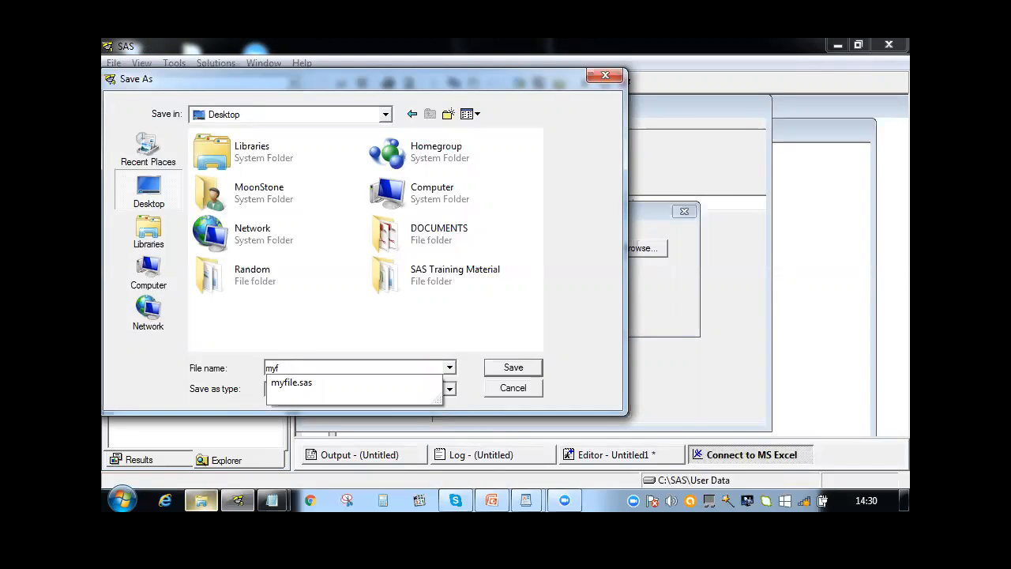
text(ile1)
click(496, 370)
click(466, 280)
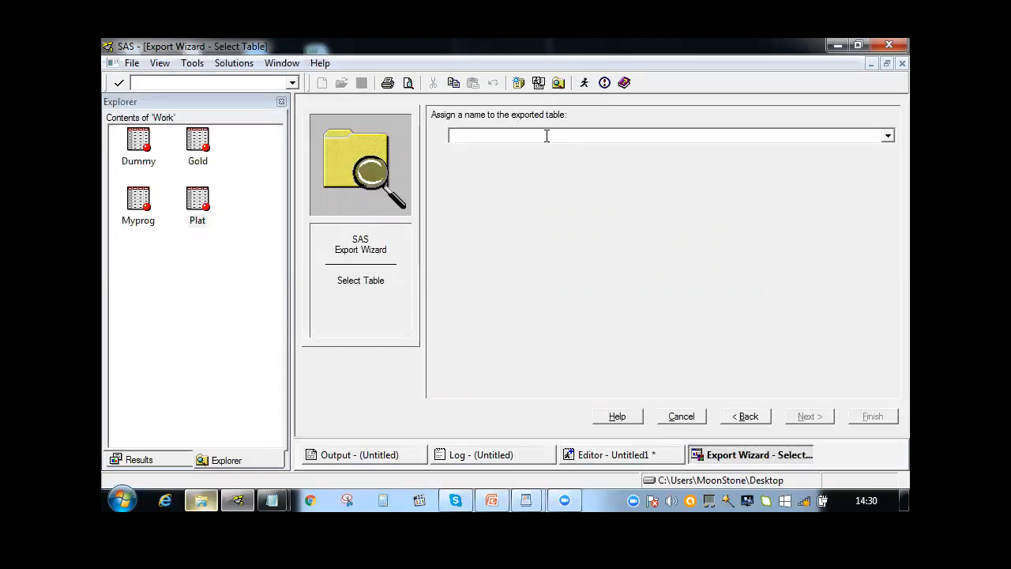
Name the exported table plat, save the PROC EXPORT statements as export on the Desktop, and finish the export
text(plat)
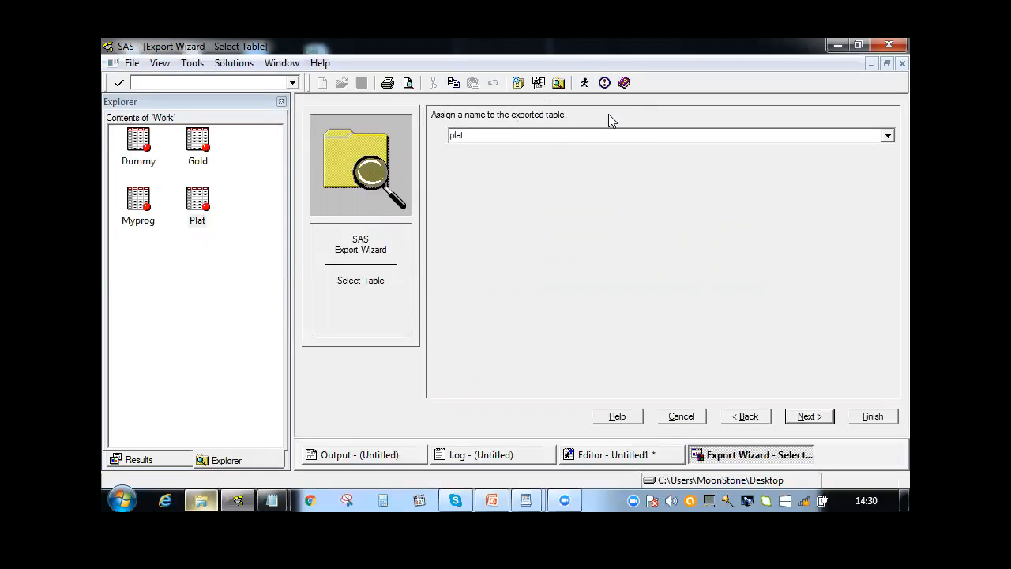
click(797, 424)
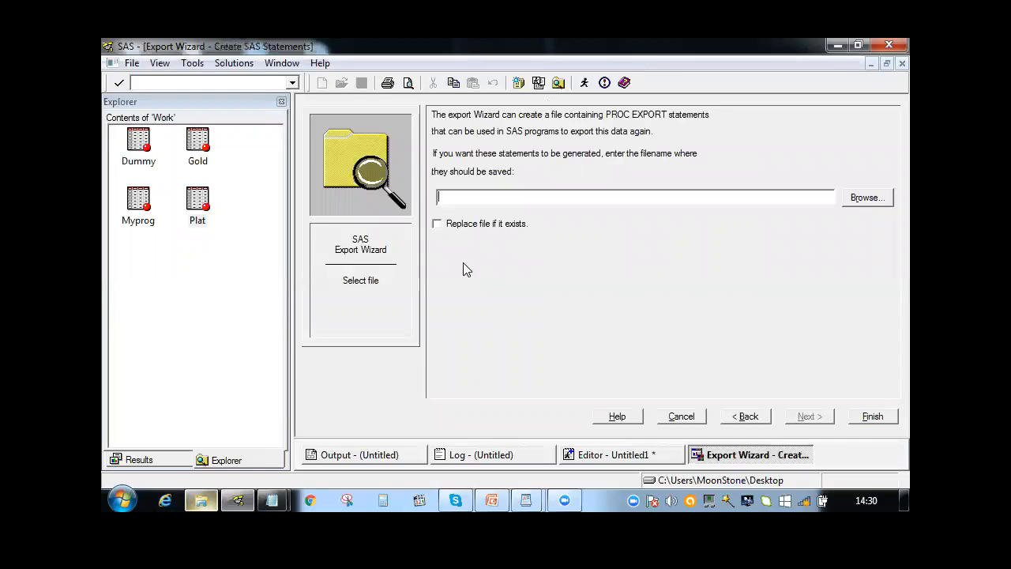
click(860, 205)
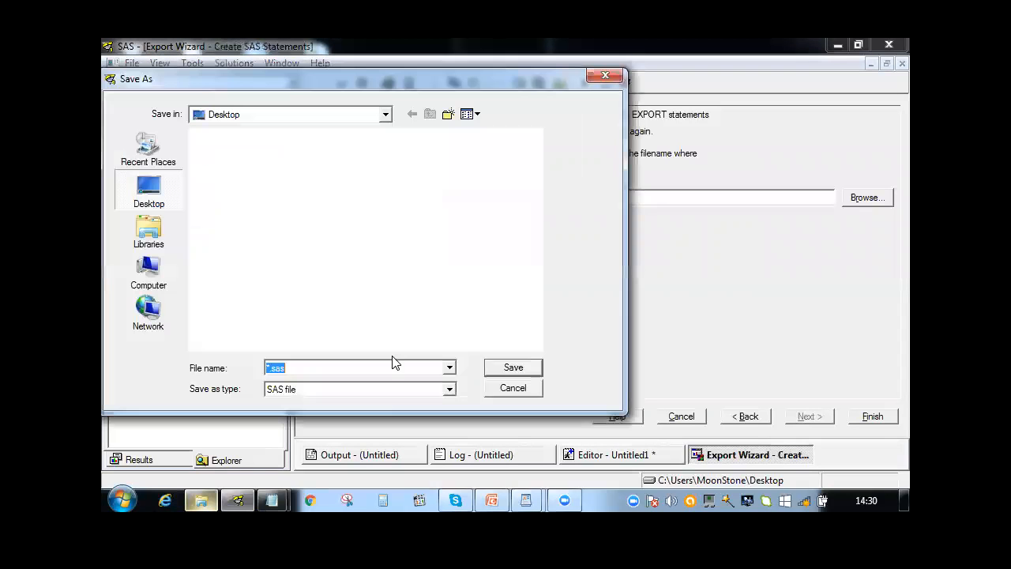
text(export)
key(Return)
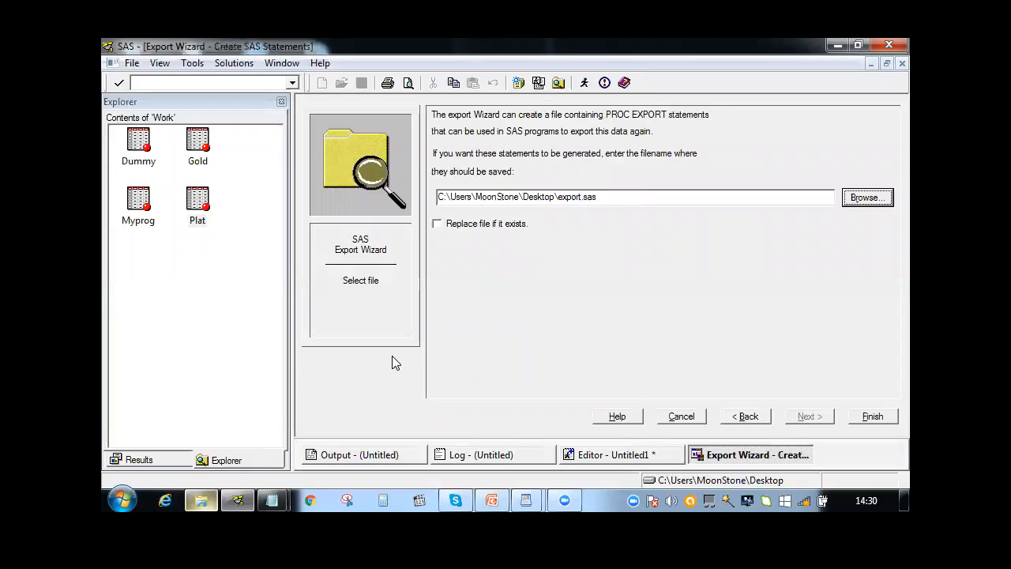
click(883, 419)
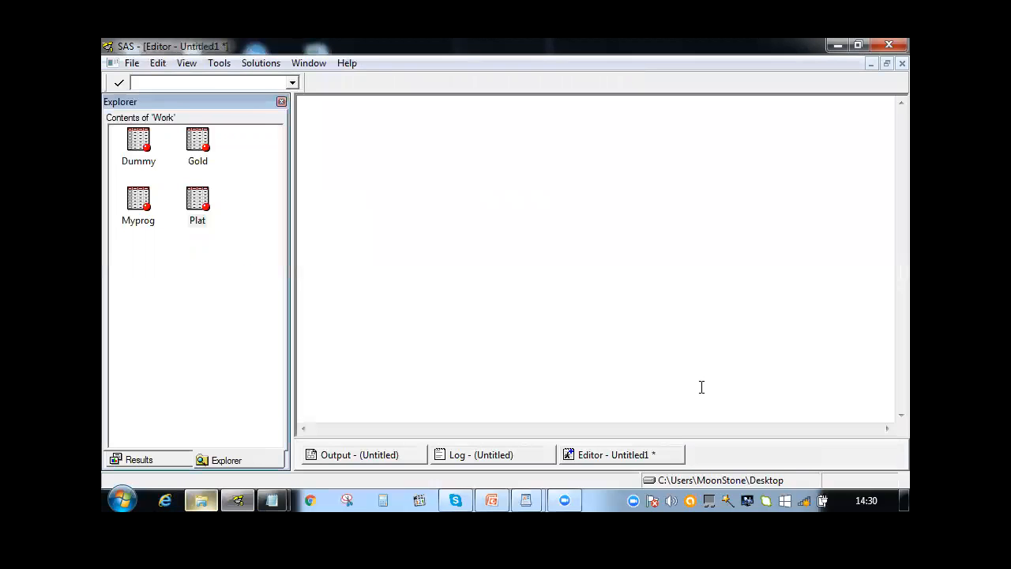
Check the export notes in the SAS log, and minimize the SAS and mycode windows to reach the desktop files
click(476, 459)
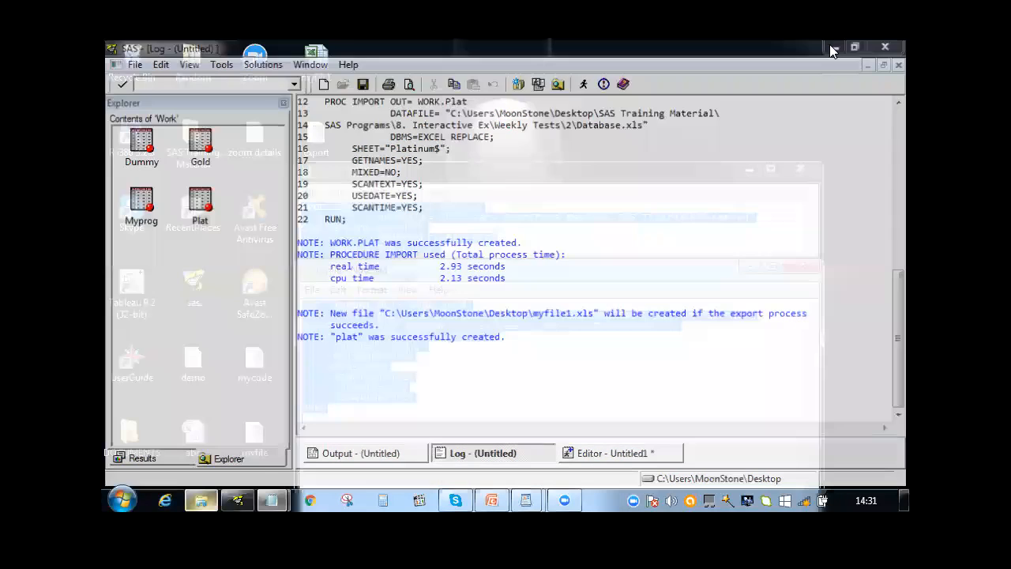
click(833, 45)
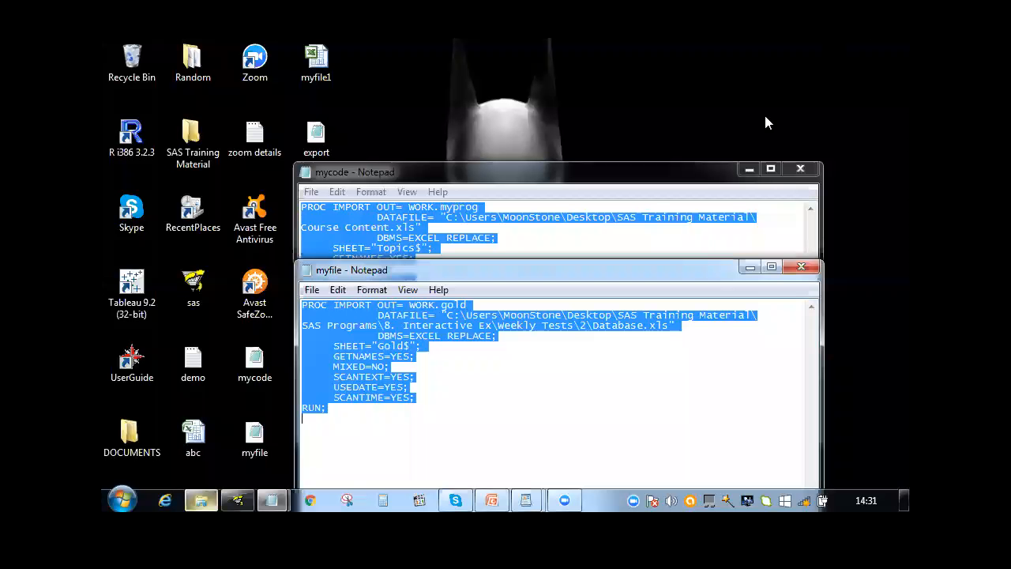
click(747, 164)
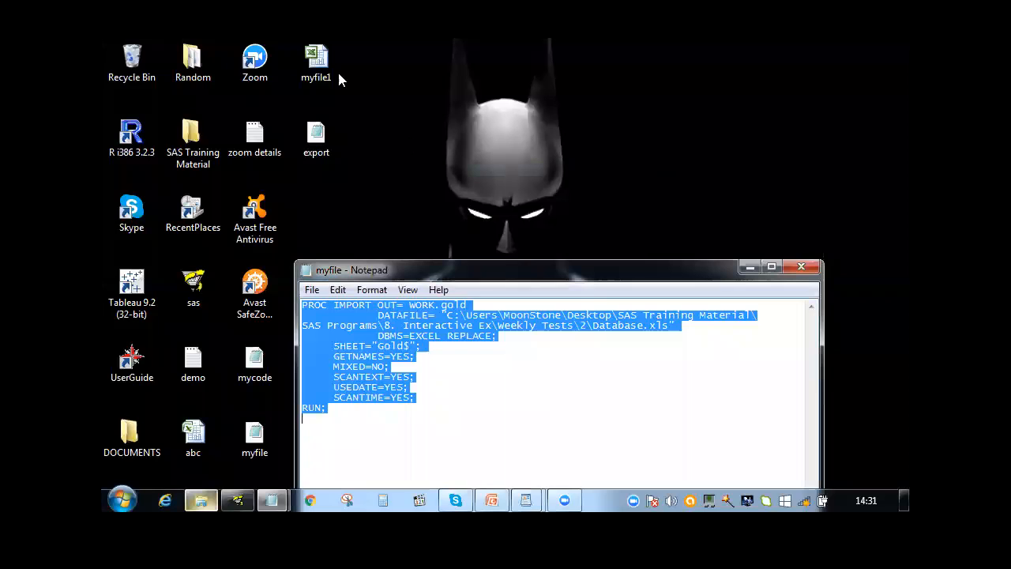
Open the exported myfile1 workbook, widen the Month and Type columns to inspect the data, and close it without saving
double_click(322, 71)
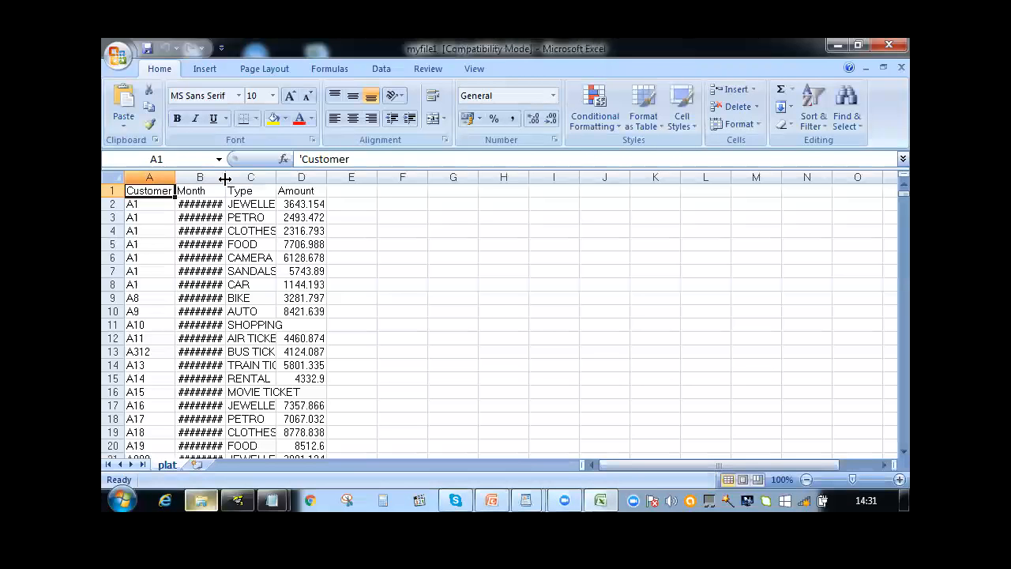
double_click(226, 179)
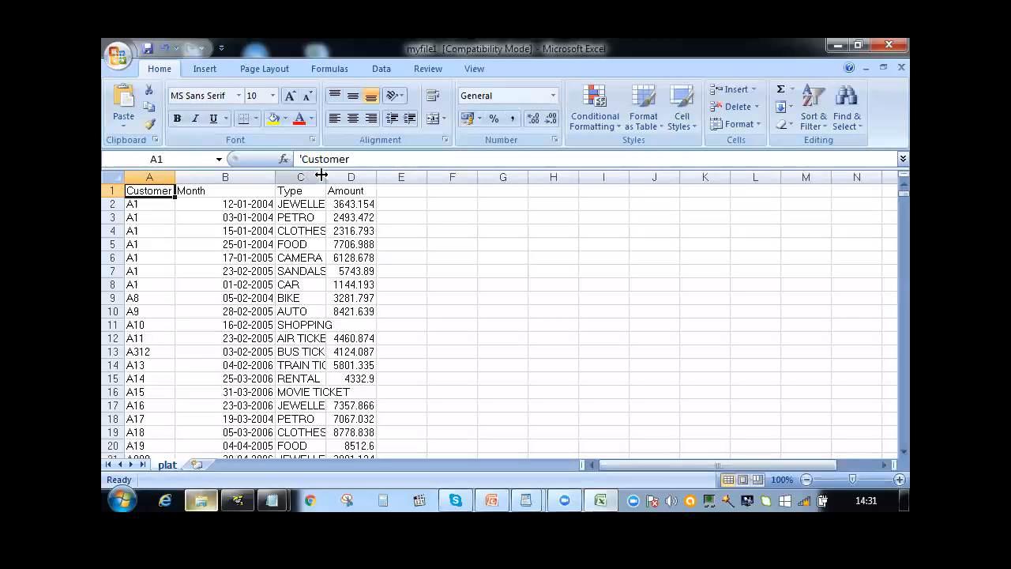
drag(353, 231, 354, 287)
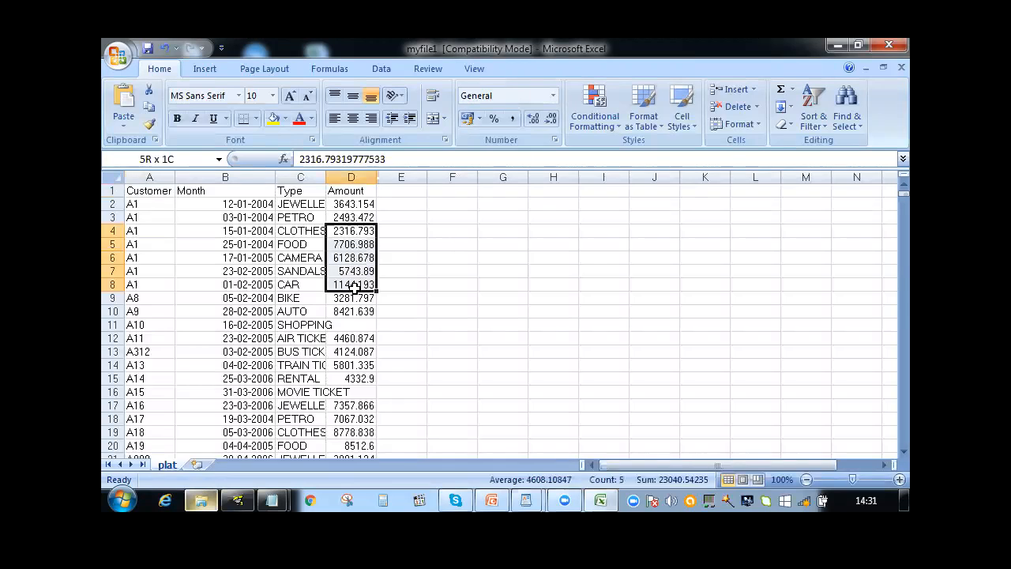
drag(327, 176, 328, 175)
double_click(327, 175)
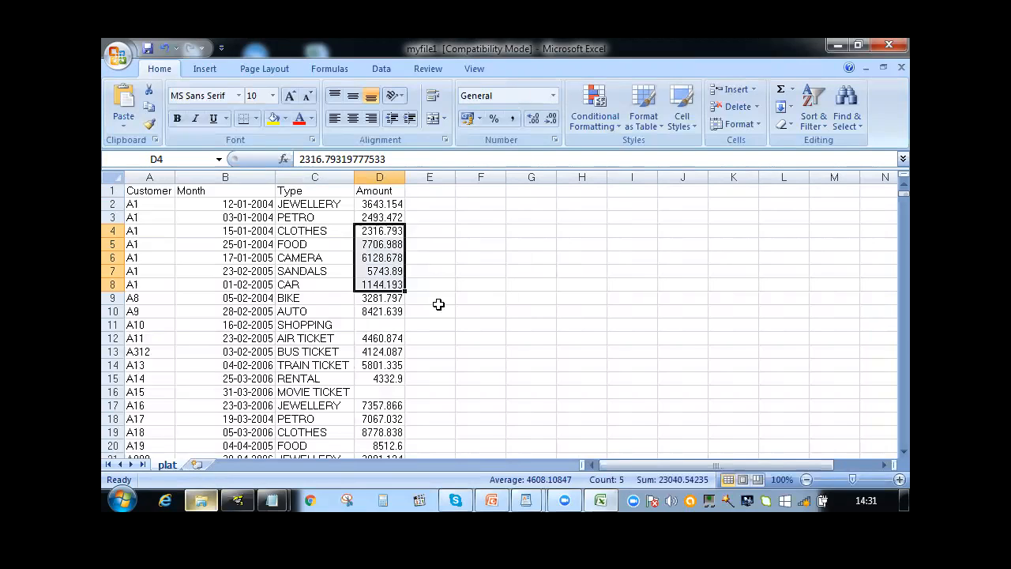
click(888, 45)
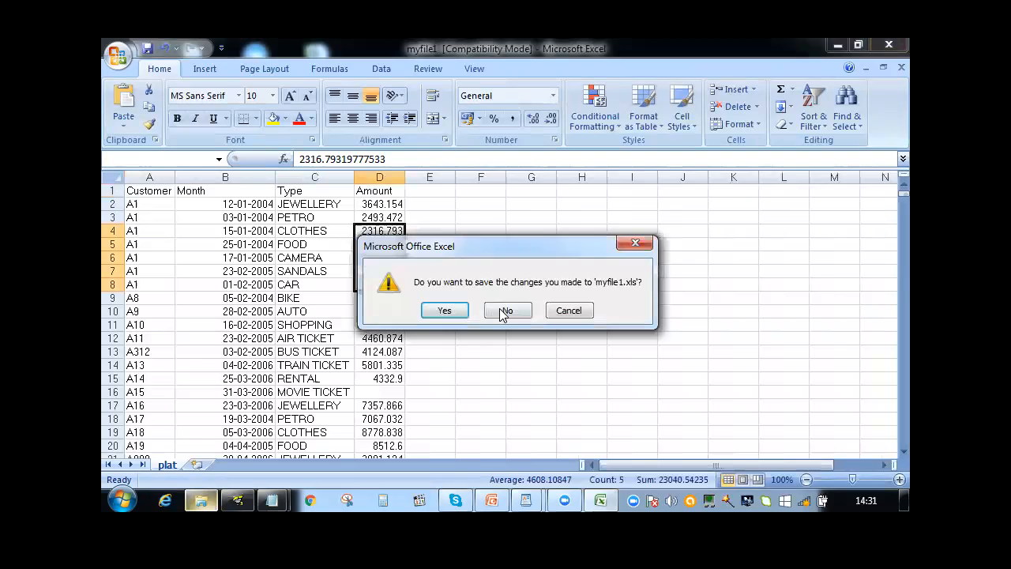
click(506, 310)
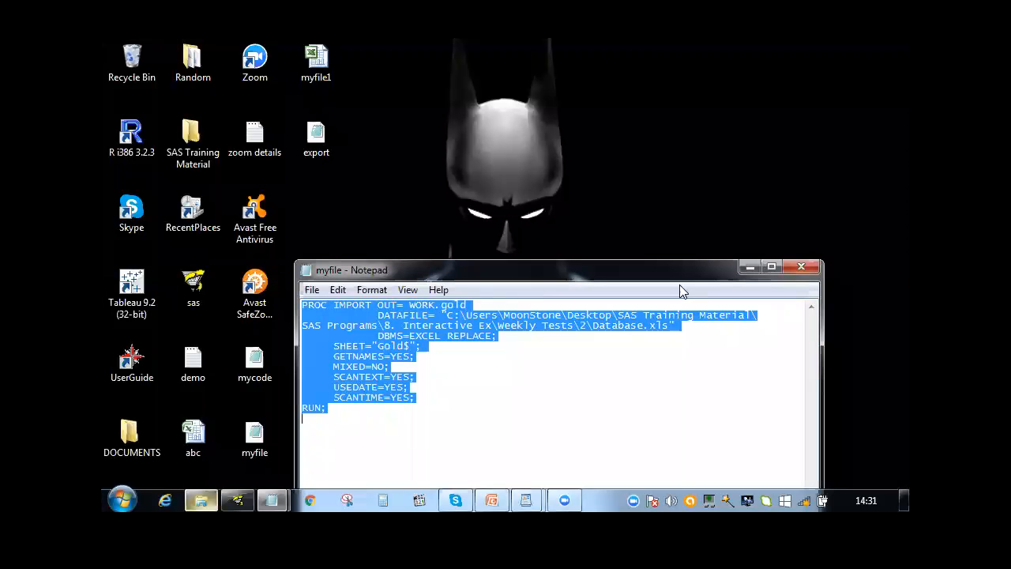
Copy all the PROC EXPORT code from the export text file on the desktop into the empty SAS editor
double_click(316, 132)
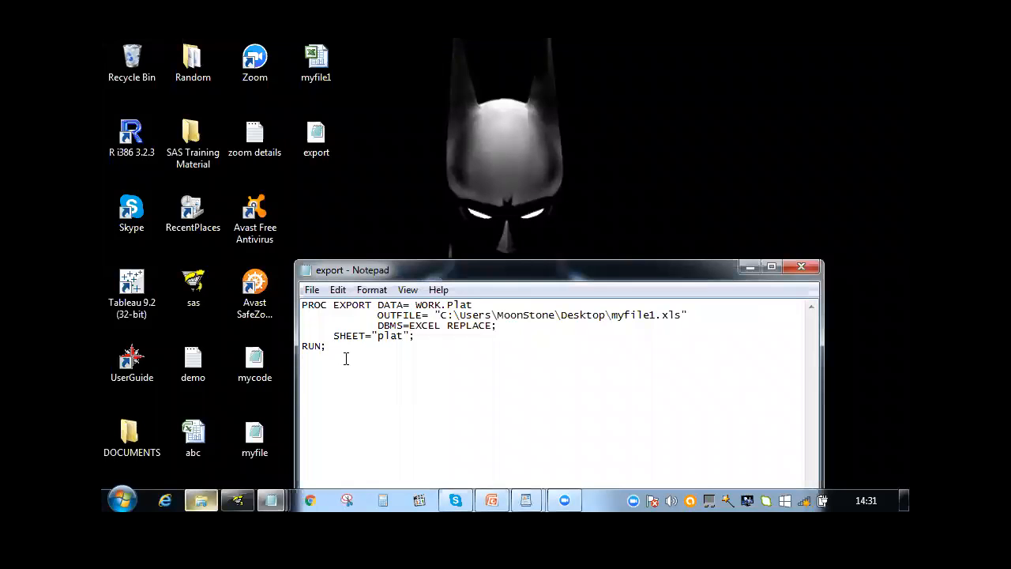
key(ctrl+a)
key(ctrl+c)
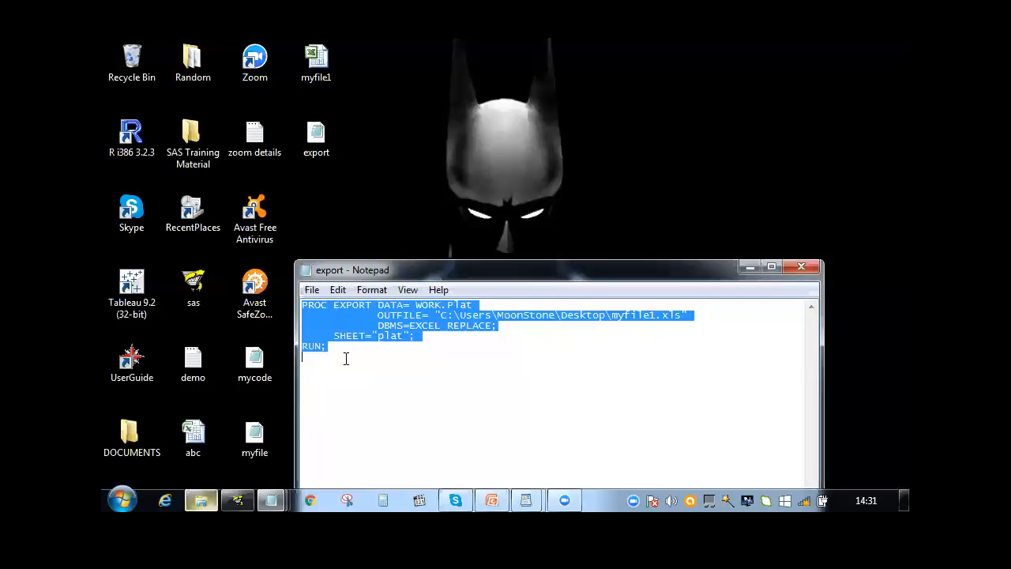
click(237, 500)
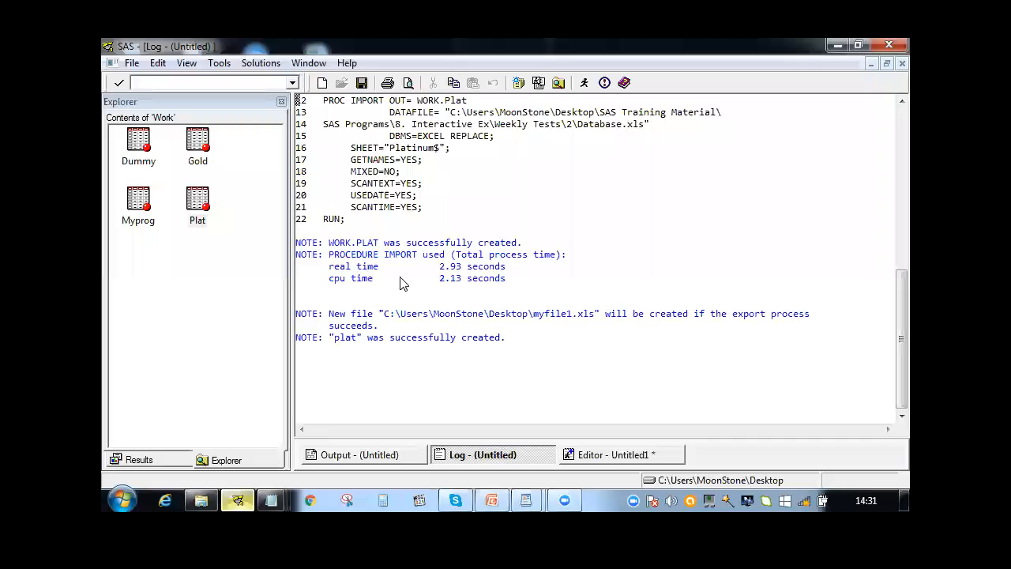
click(596, 455)
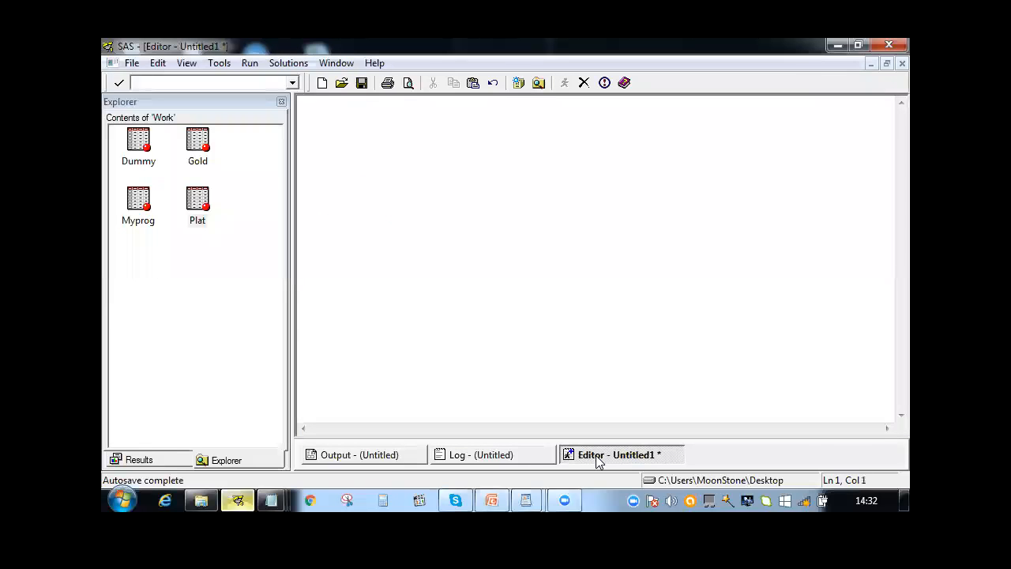
key(ctrl+v)
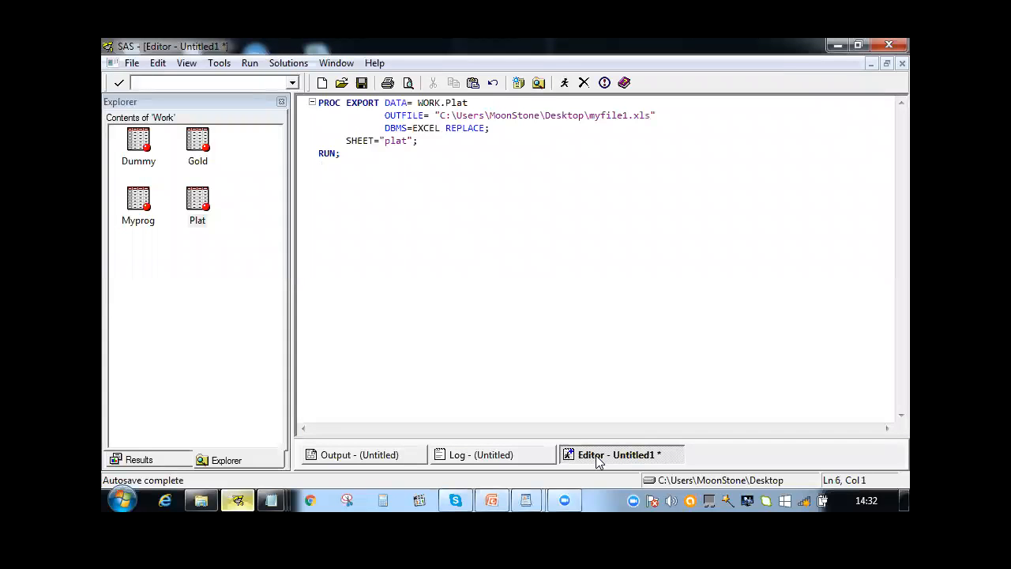
Change the dataset in the PROC EXPORT statement to WORK.Gold
double_click(387, 103)
drag(385, 102, 411, 103)
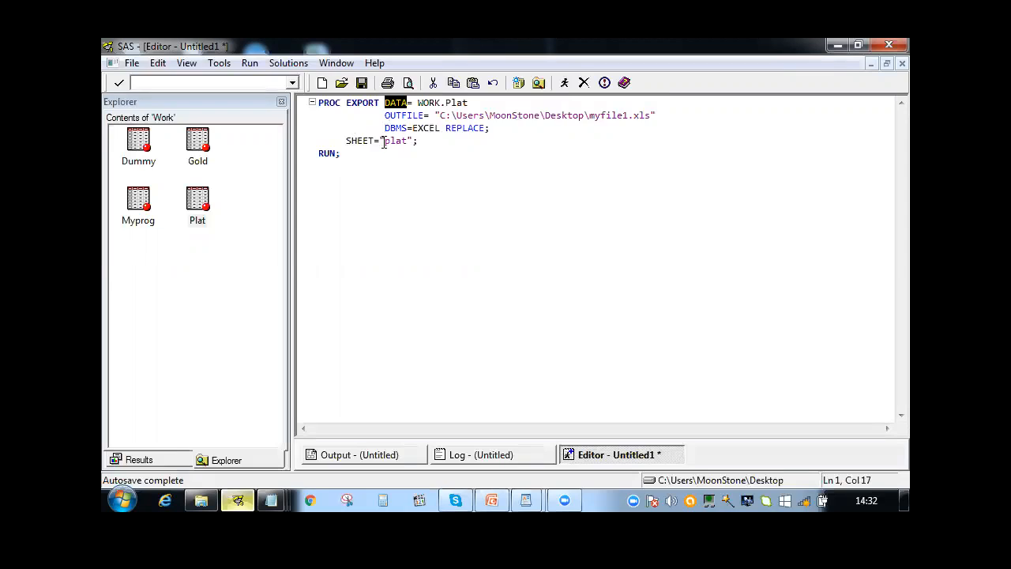
drag(384, 140, 407, 140)
click(465, 103)
key(BackSpace)
key(BackSpace)
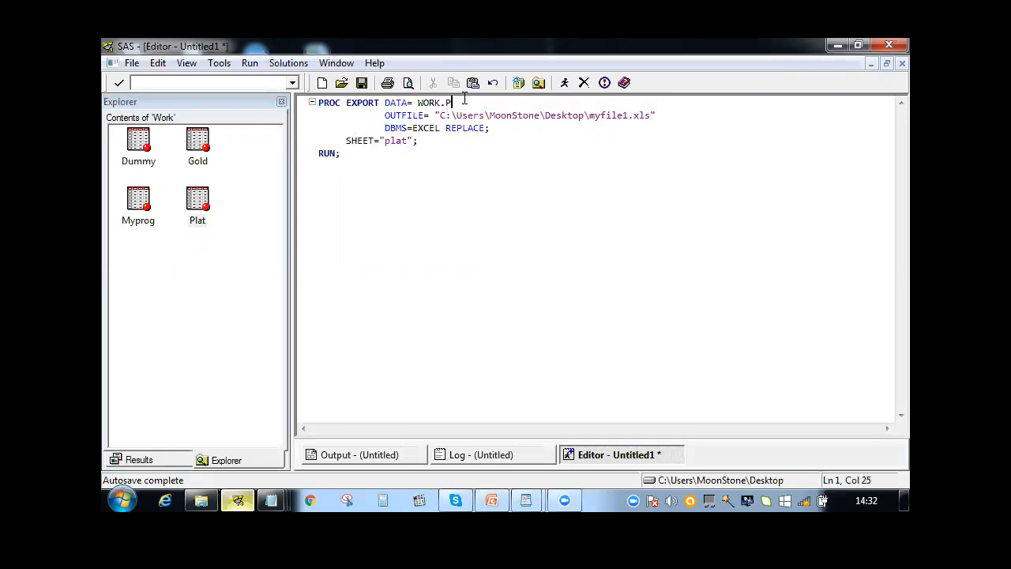
text(lat)
key(BackSpace)
key(BackSpace)
key(BackSpace)
key(BackSpace)
text(Gold)
Set the export's SHEET name to Gold and submit the PROC EXPORT code
click(405, 142)
key(Delete)
key(BackSpace)
key(BackSpace)
key(BackSpace)
text(Gold)
key(F3)
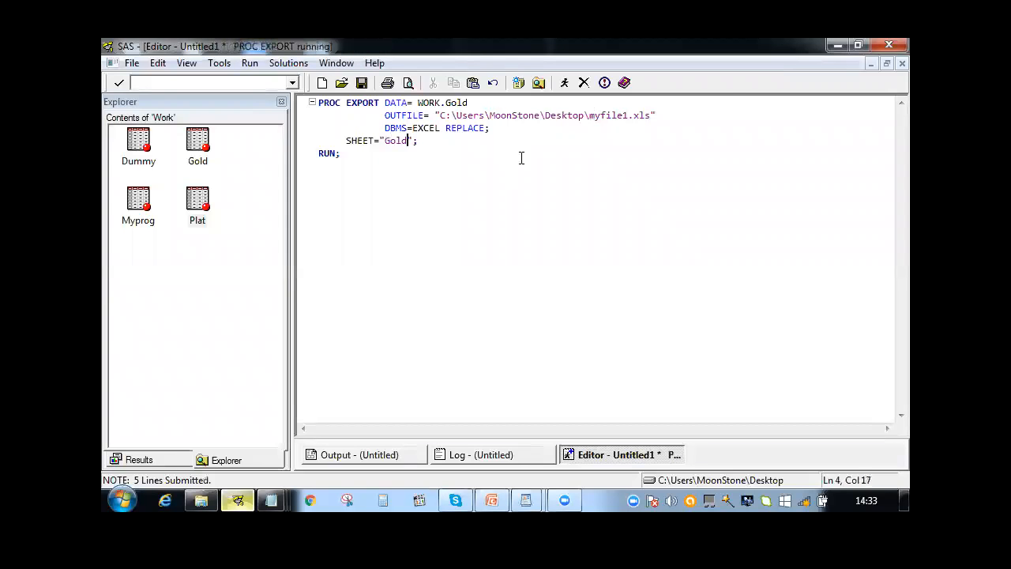
Open the myfile1 workbook from the desktop and widen the Month and Type columns on the Gold sheet to inspect the data
click(836, 46)
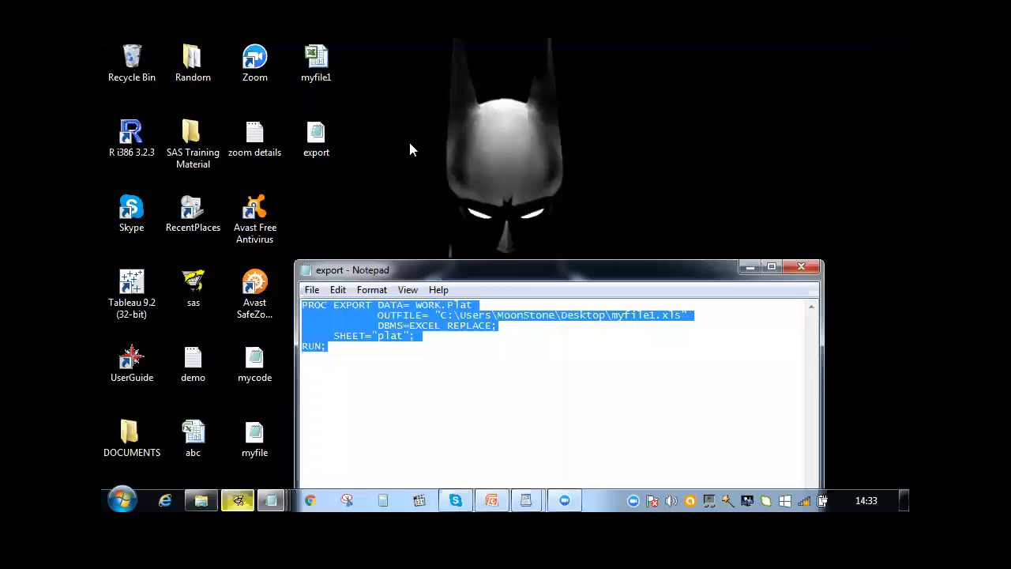
double_click(329, 72)
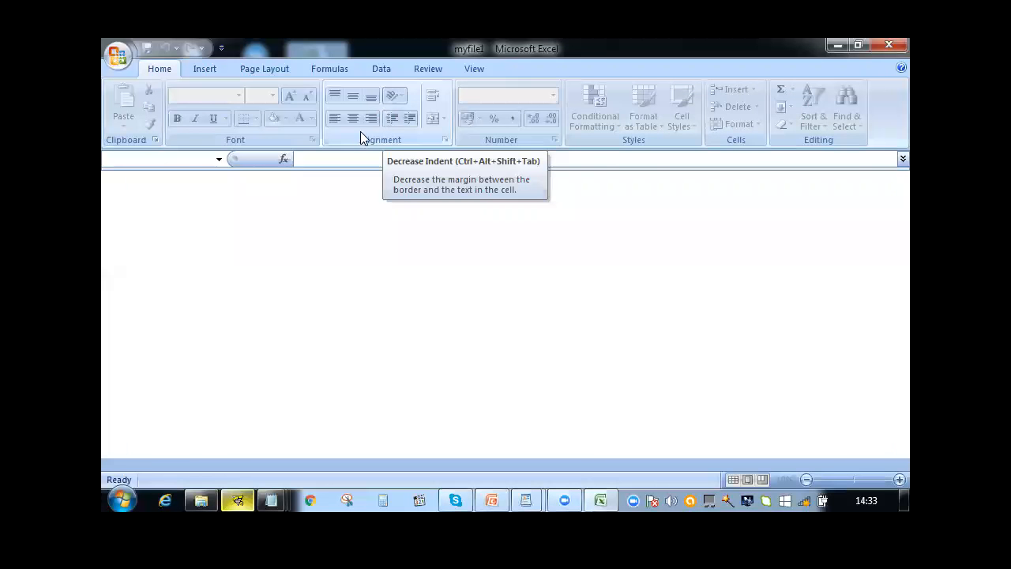
click(198, 467)
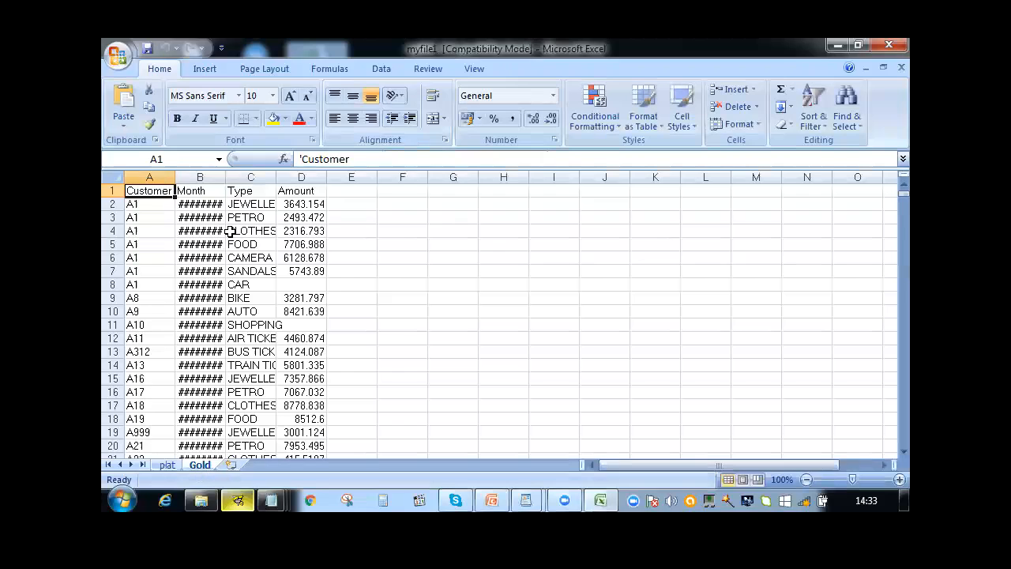
double_click(226, 173)
drag(281, 175, 144, 196)
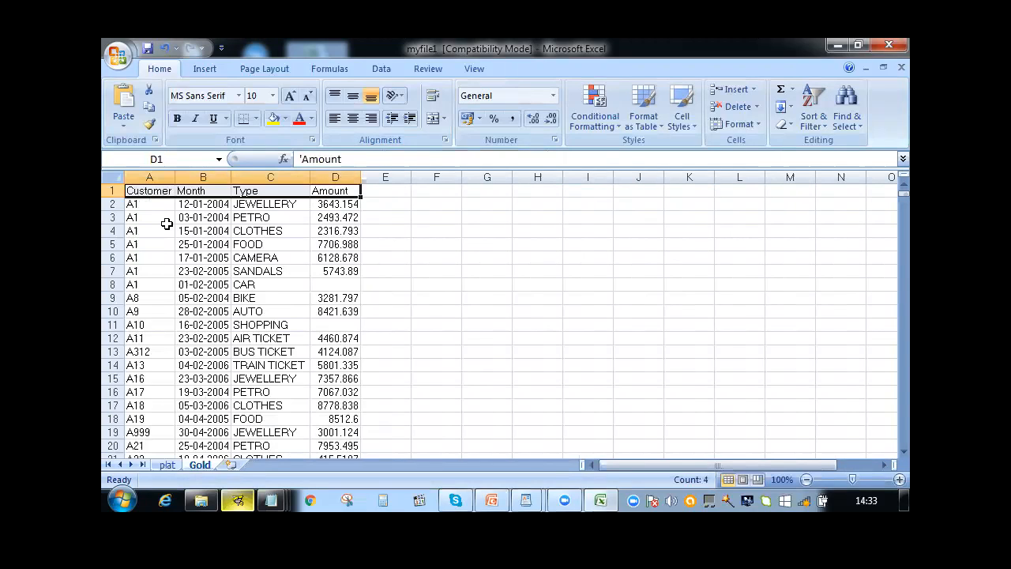
click(167, 227)
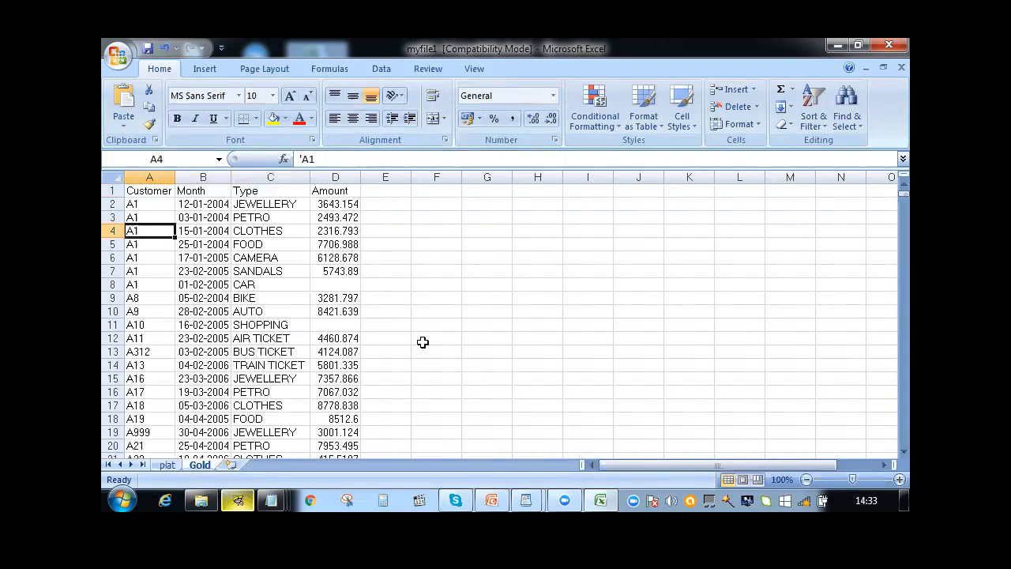
Return to SAS and review the PROC EXPORT code in the editor, examining the REPLACE option
click(237, 500)
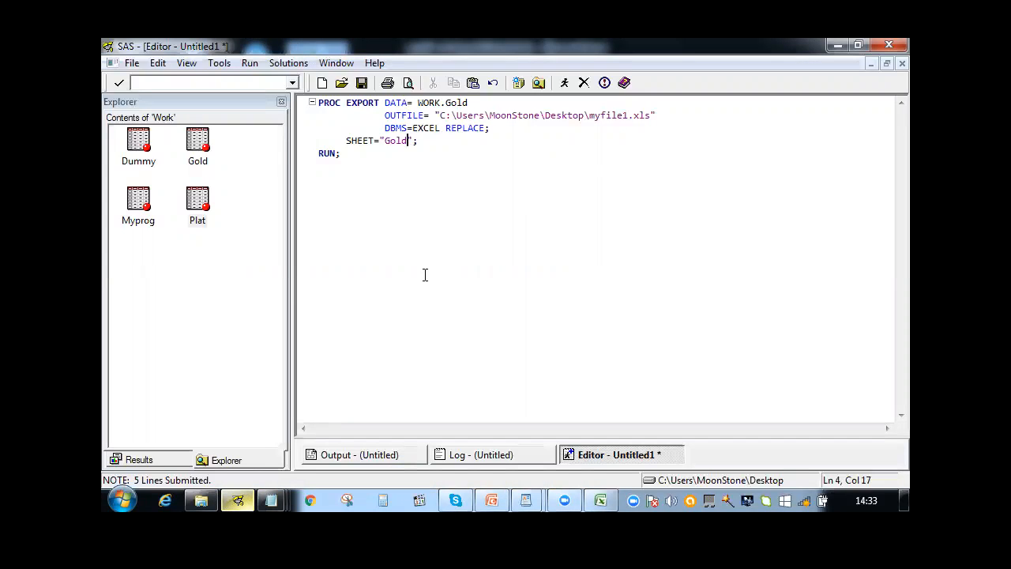
drag(318, 164, 310, 109)
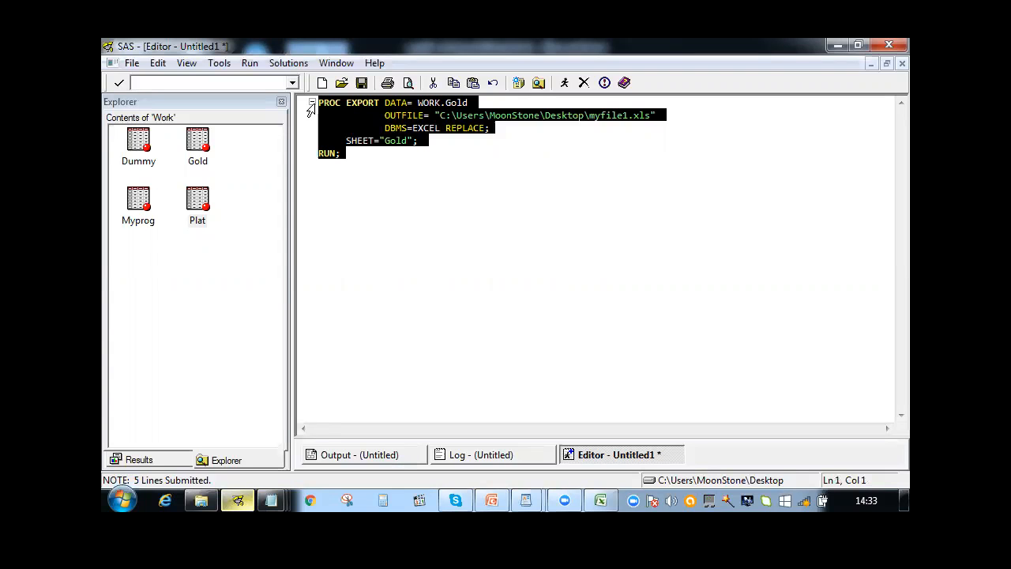
click(373, 163)
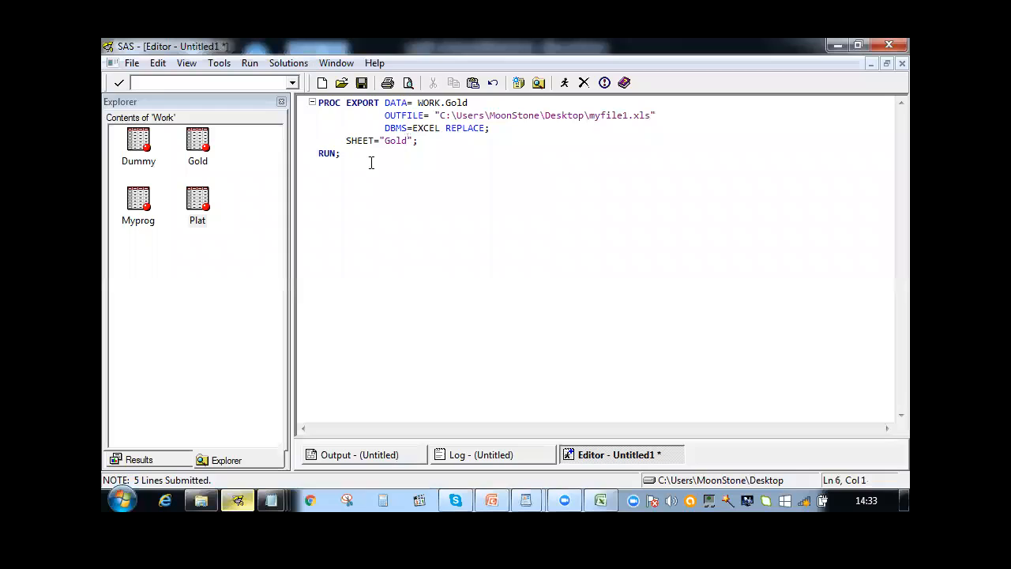
shift+click(309, 98)
click(382, 188)
double_click(486, 128)
click(451, 139)
drag(448, 130, 489, 125)
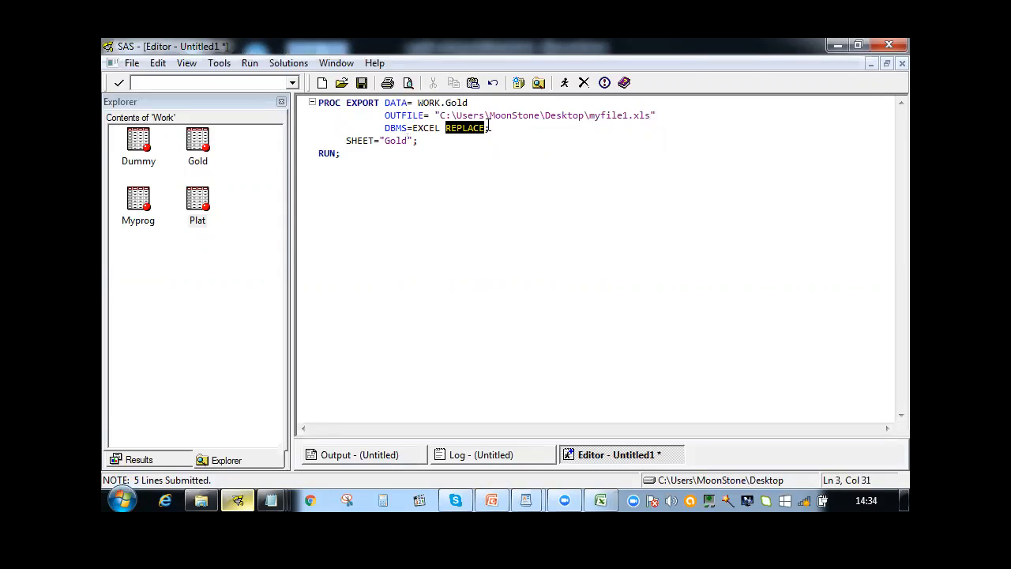
click(400, 167)
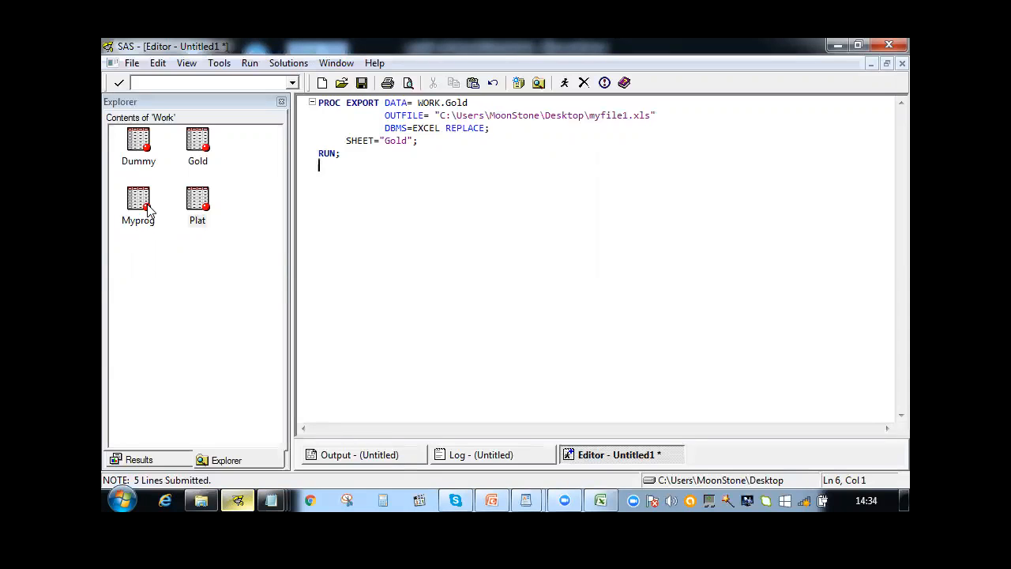
Clear all the PROC EXPORT code from the SAS editor
click(148, 207)
click(371, 165)
key(ctrl+a)
key(Delete)
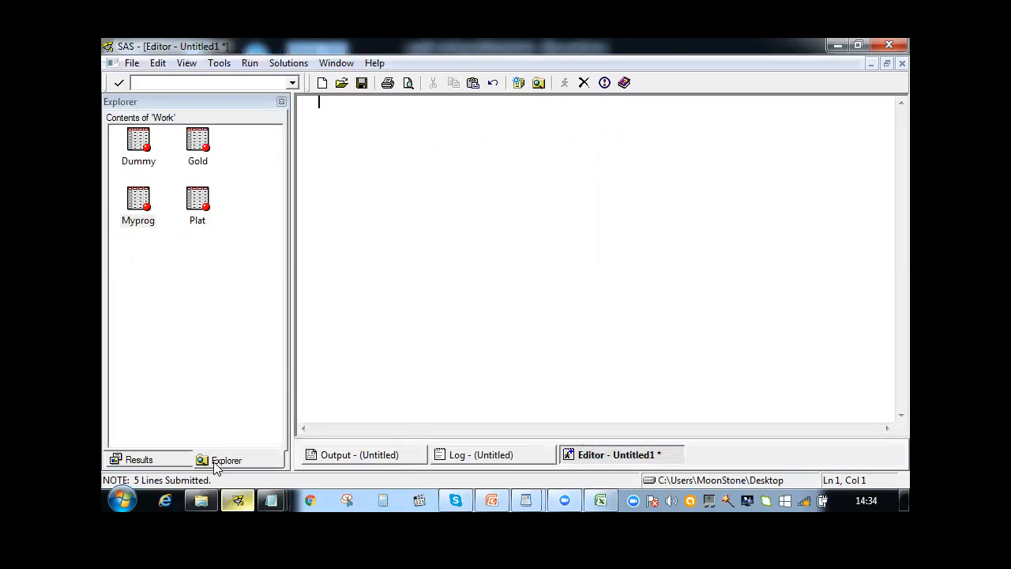
Browse the SAS Programs folder inside SAS Training Material in the file explorer, and switch back to SAS
click(200, 500)
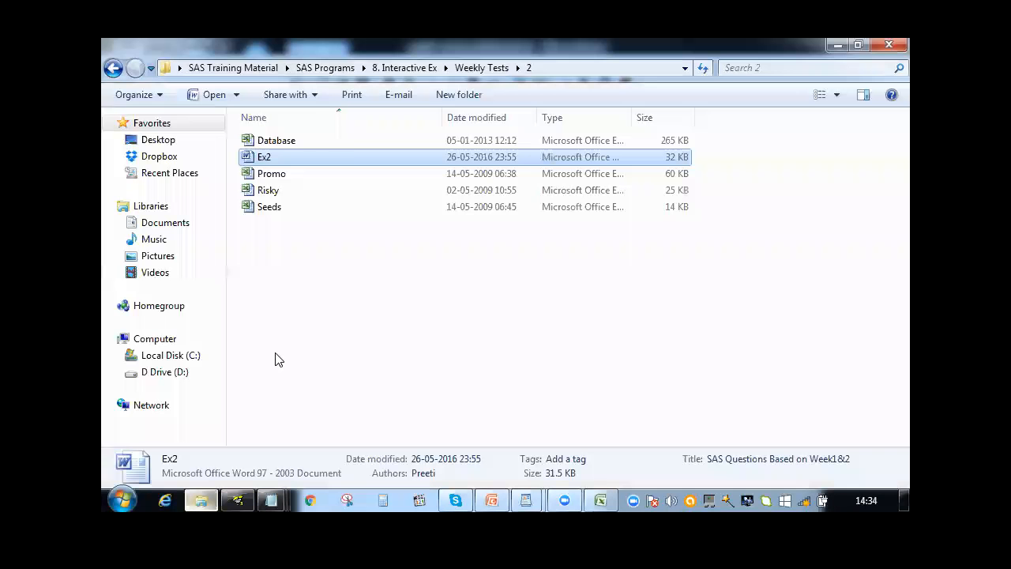
click(235, 69)
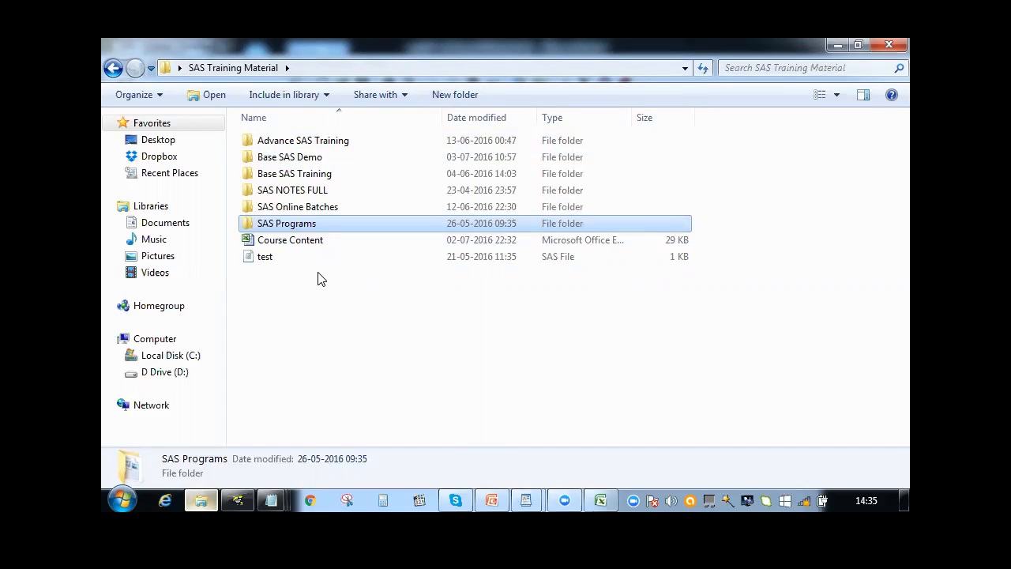
double_click(286, 224)
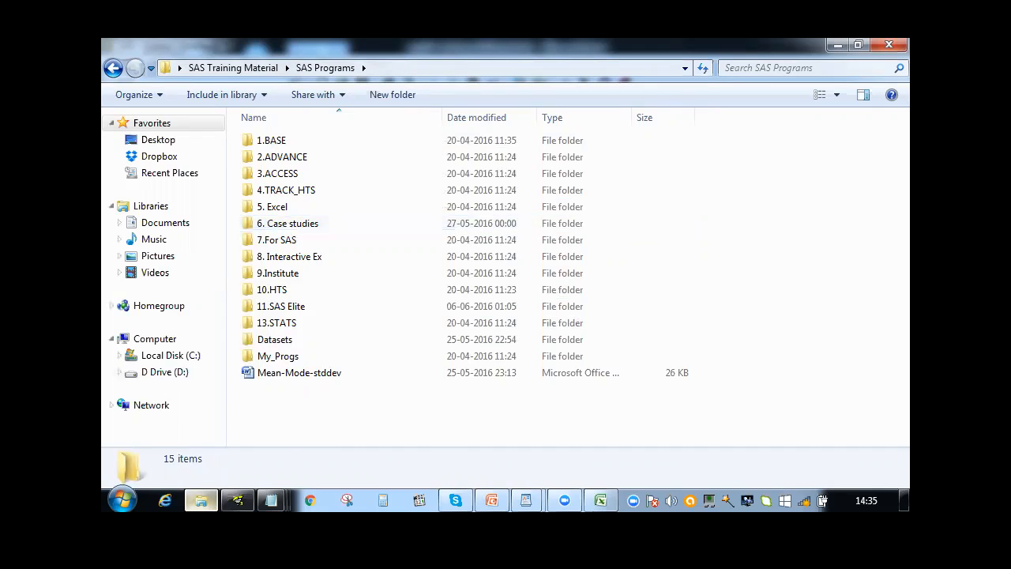
click(237, 500)
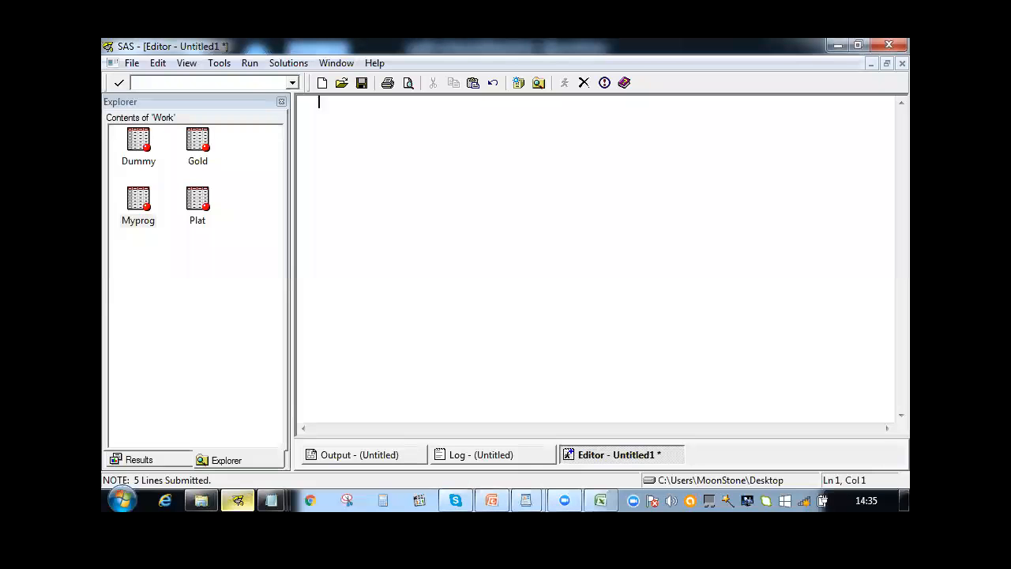
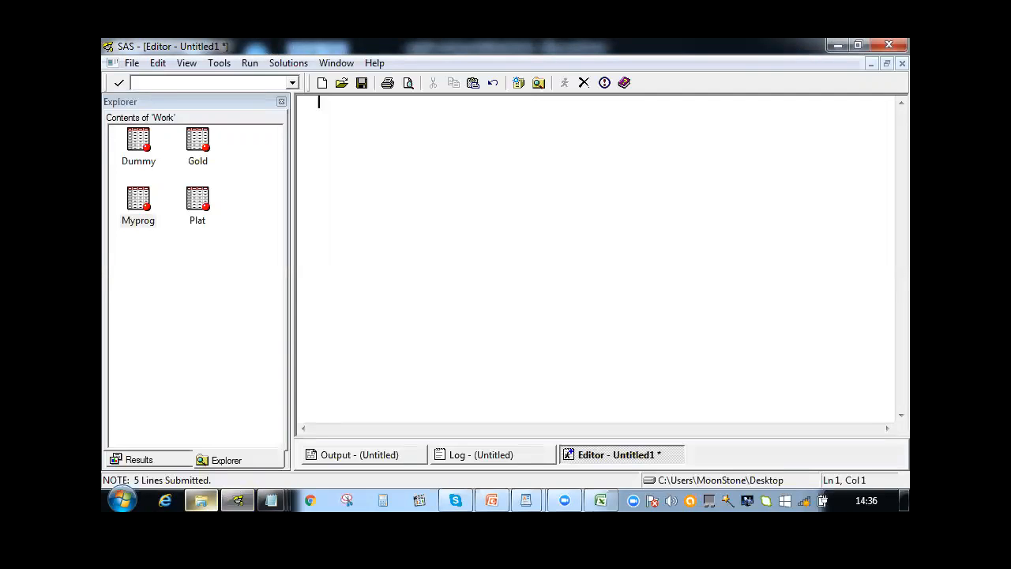
Start the Import Wizard with Microsoft Excel 97, 2000 or 2002 Workbook as the standard data source
click(128, 64)
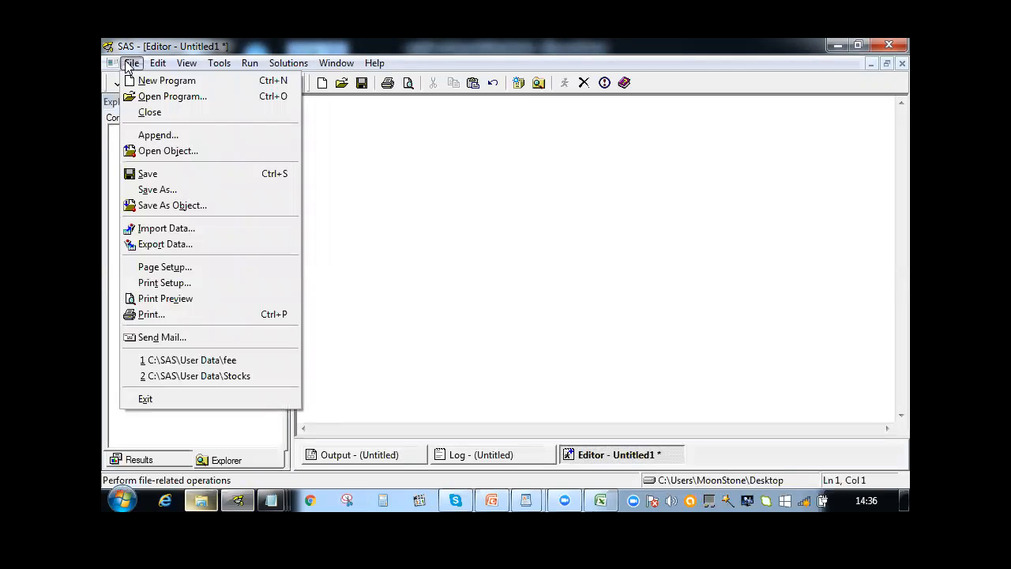
click(164, 228)
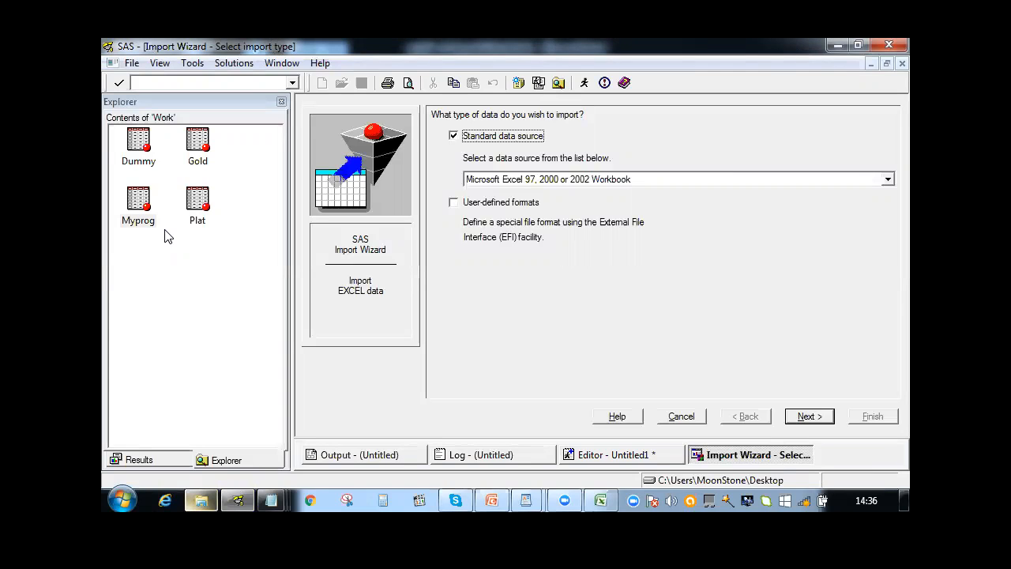
click(886, 180)
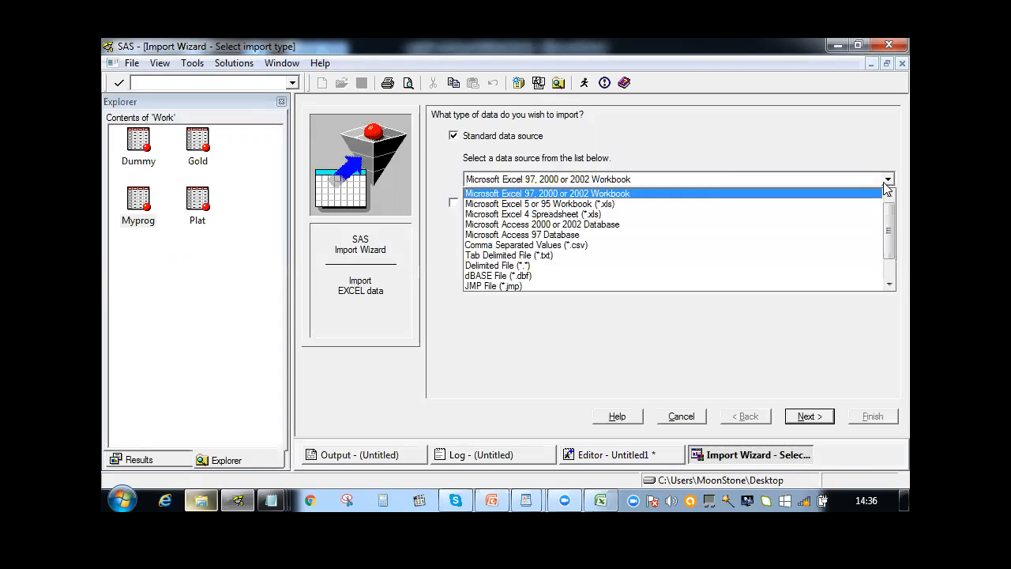
click(724, 191)
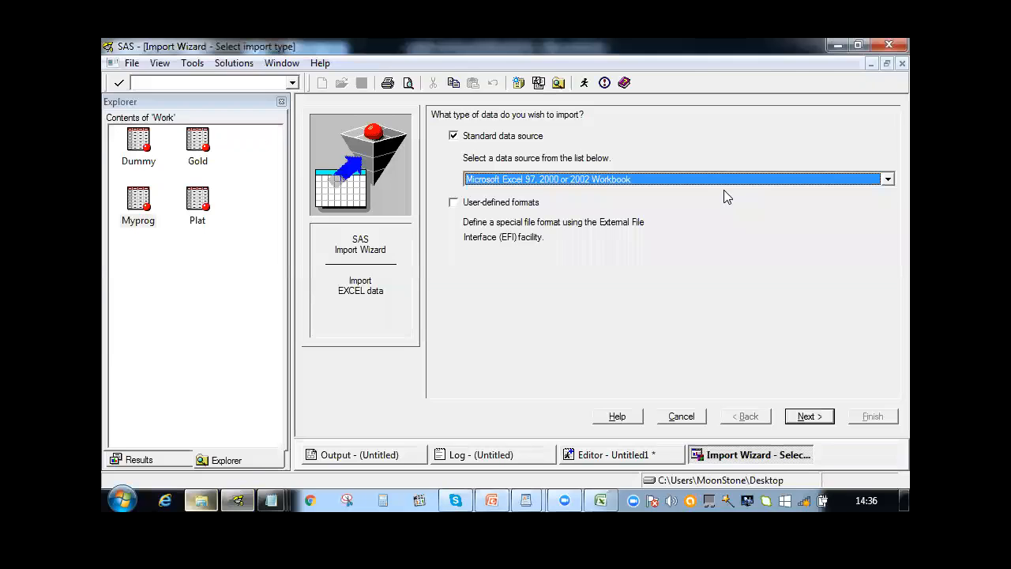
click(811, 416)
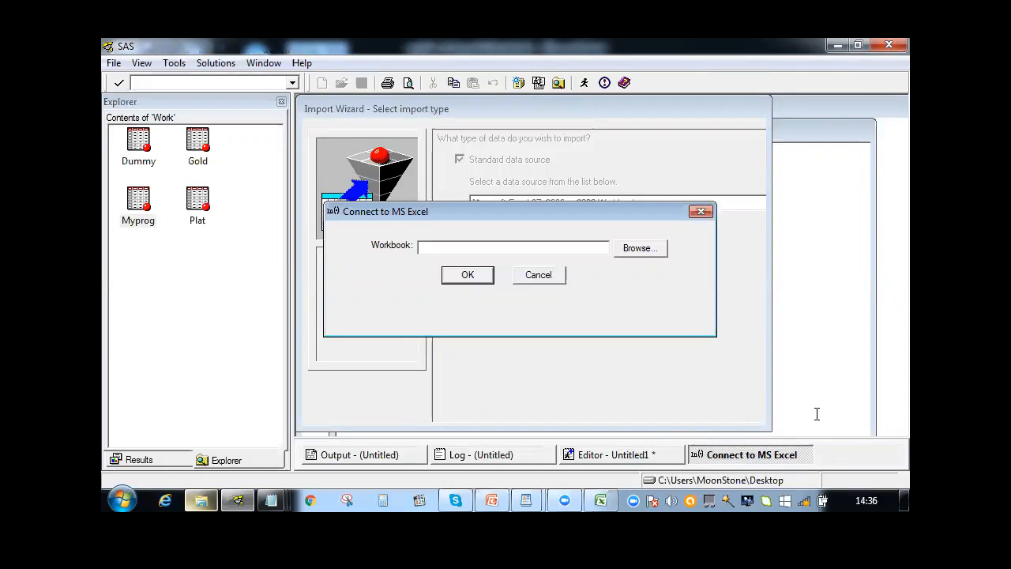
Connect the import to the Course Content workbook in the desktop's SAS Training Material folder
click(641, 248)
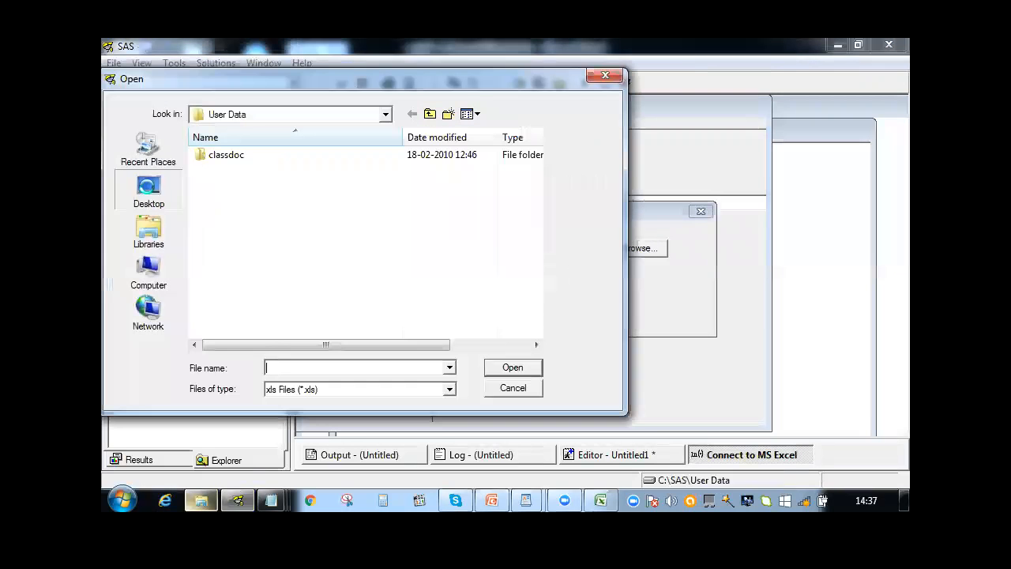
click(148, 193)
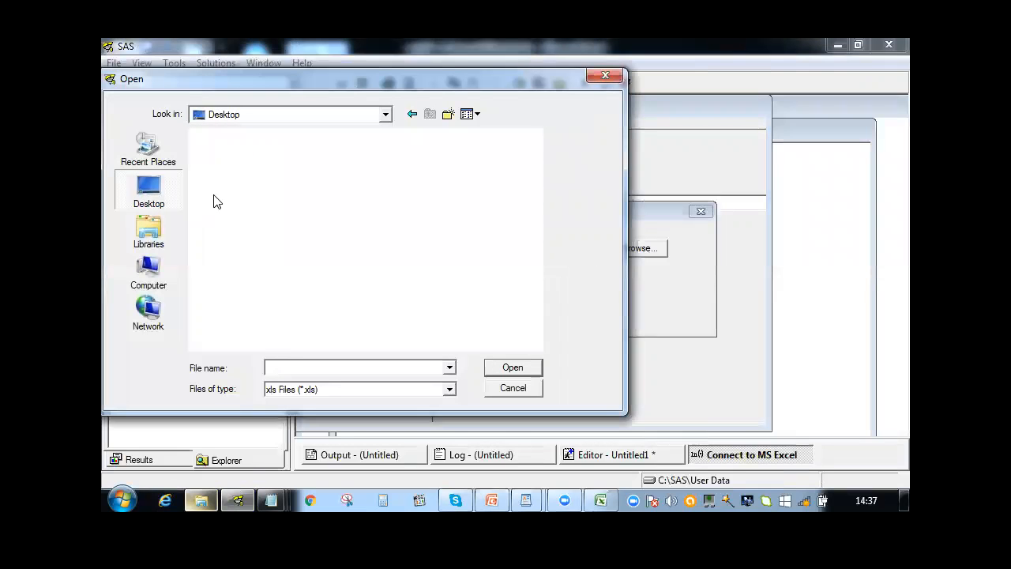
double_click(399, 277)
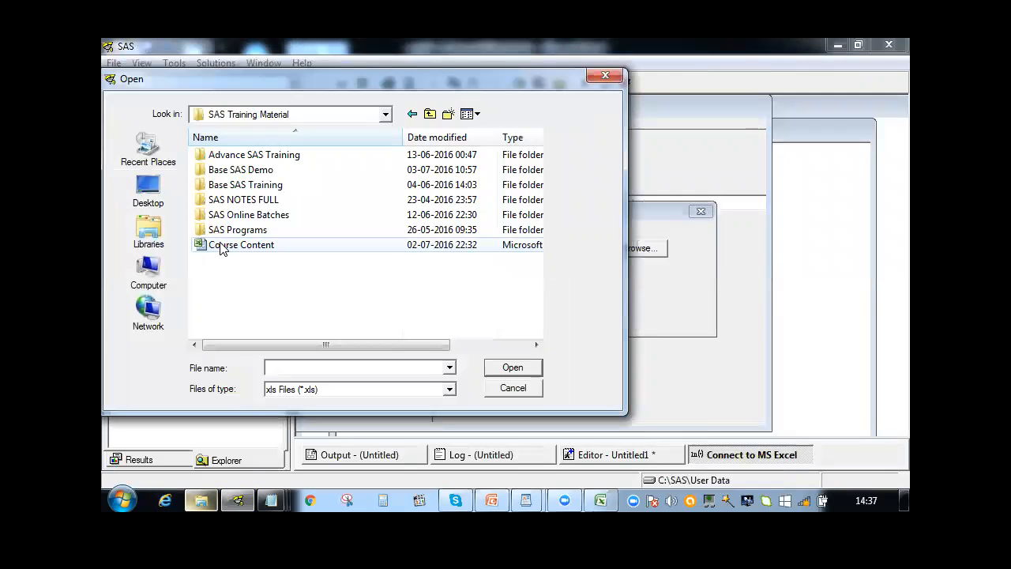
click(241, 245)
click(513, 367)
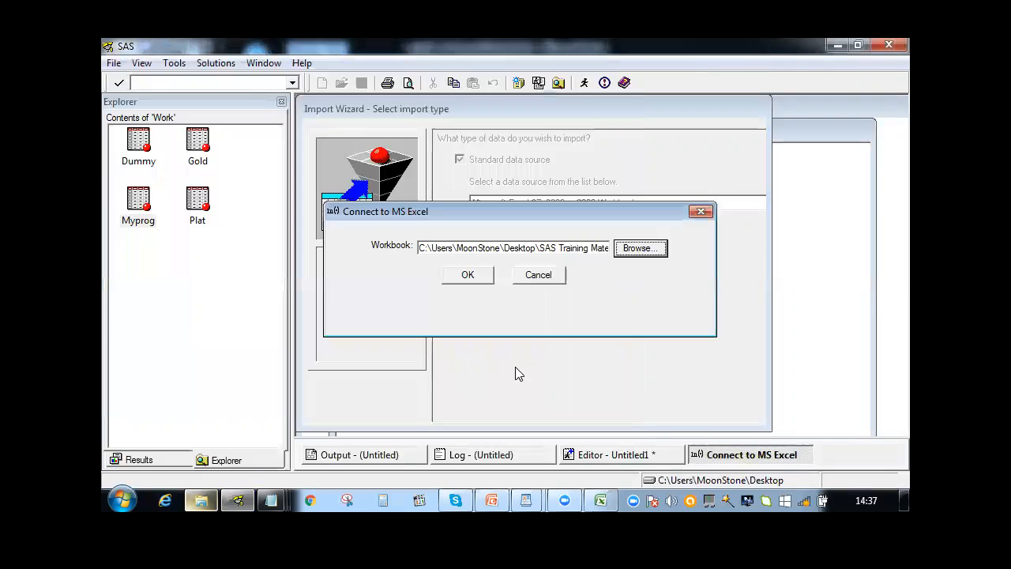
click(466, 275)
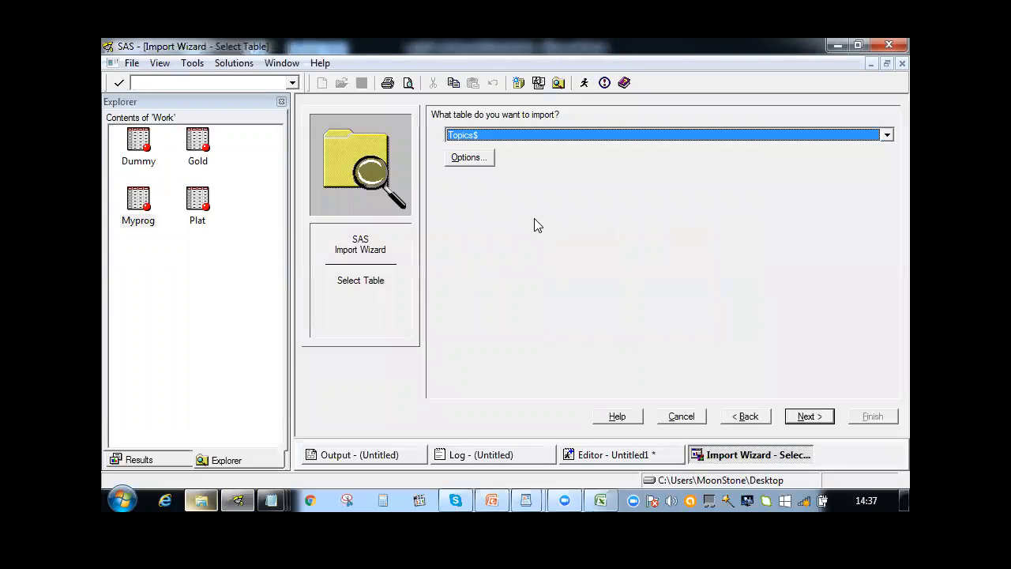
Choose the Topics$ table for import and set the destination to member MYdata in the WORK library
click(653, 138)
click(652, 138)
click(800, 417)
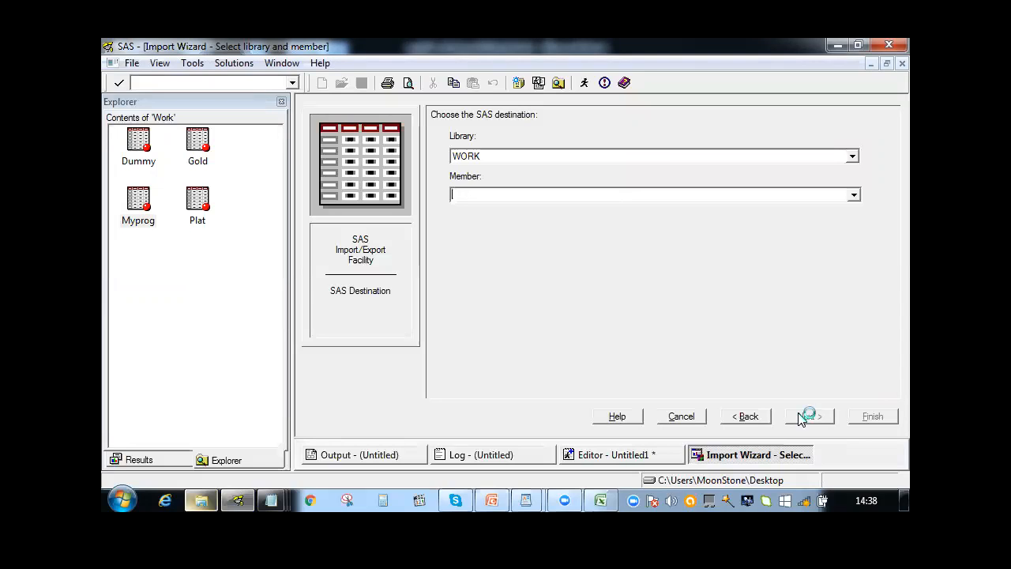
key(BackSpace)
text(MYdata)
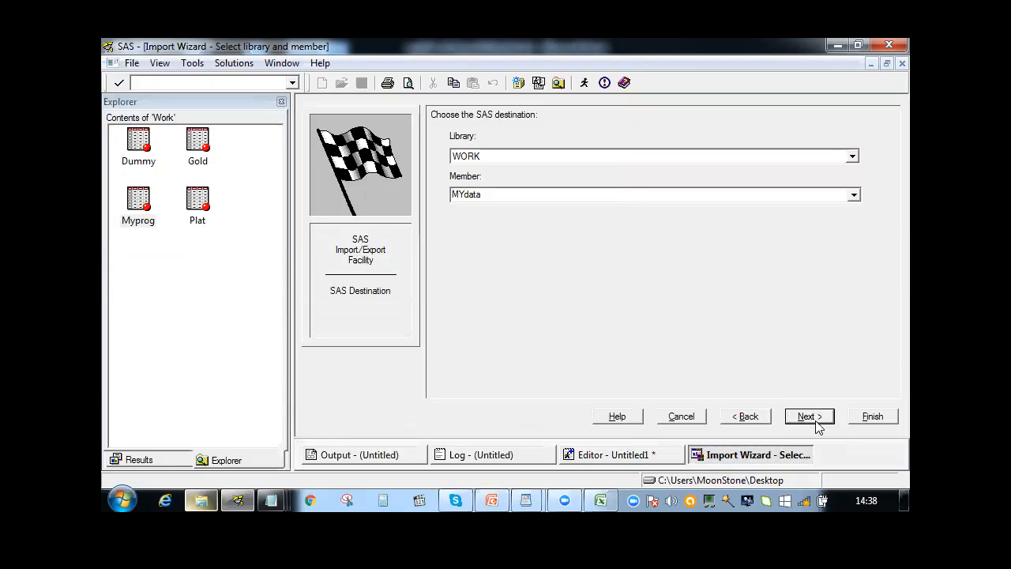
click(817, 426)
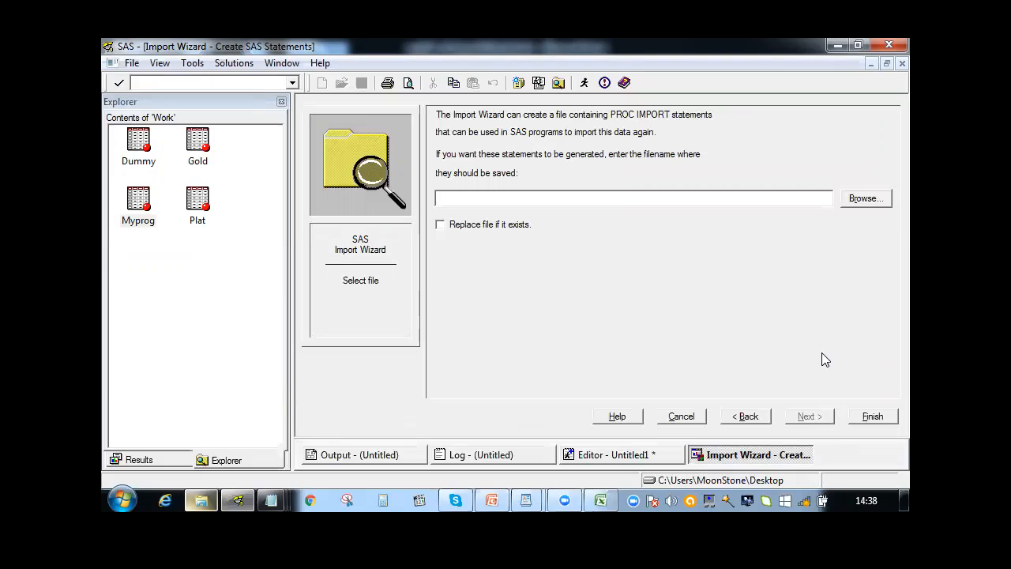
Save the generated PROC IMPORT statements as mywork.sas on the desktop and finish the import
click(867, 202)
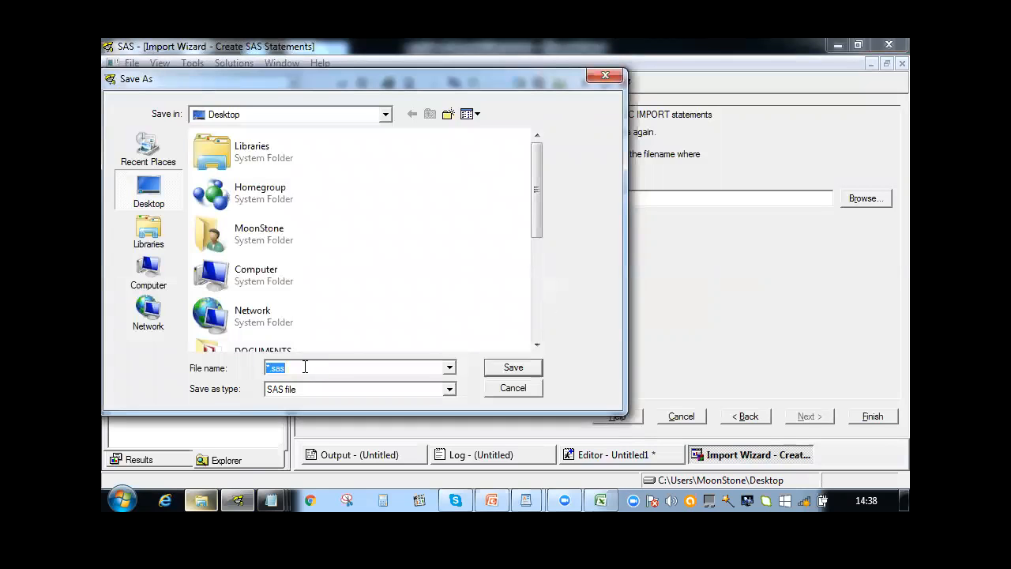
text(my)
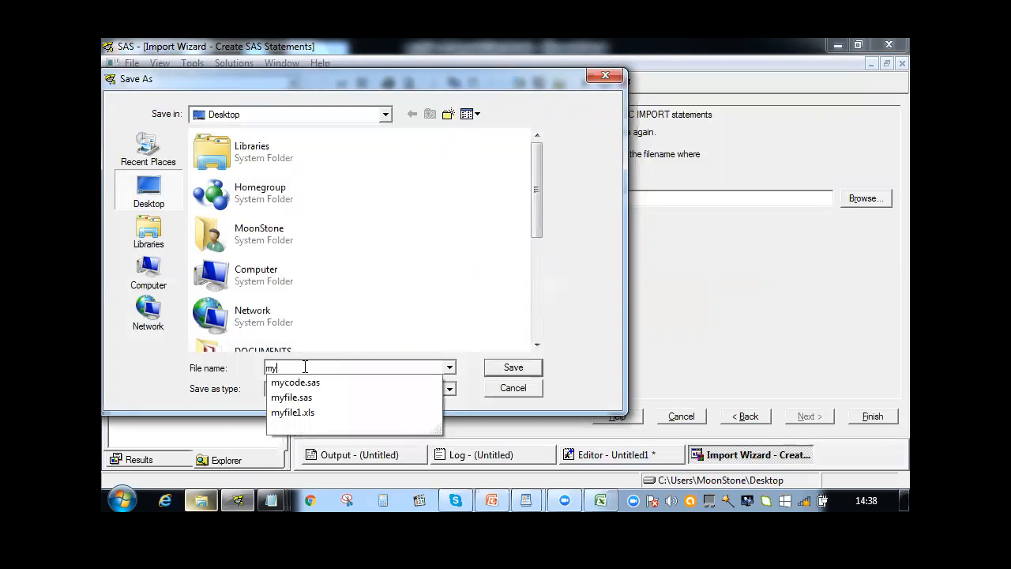
text(work)
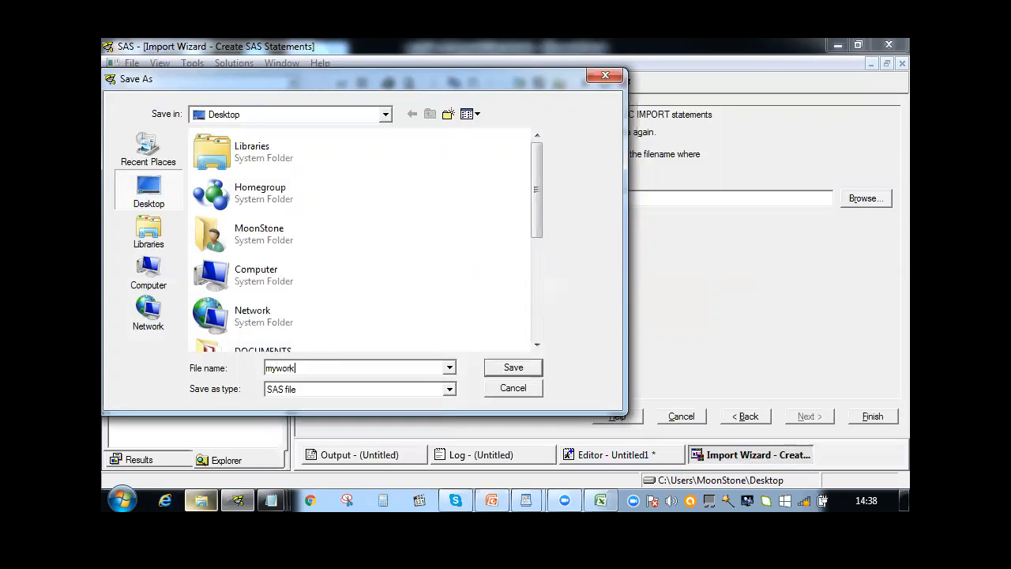
key(Return)
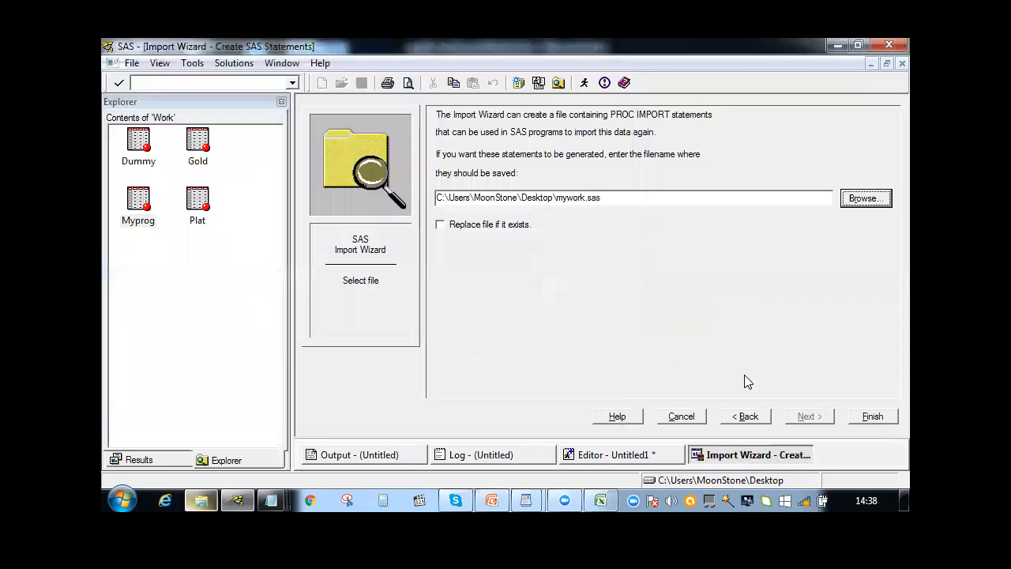
click(871, 418)
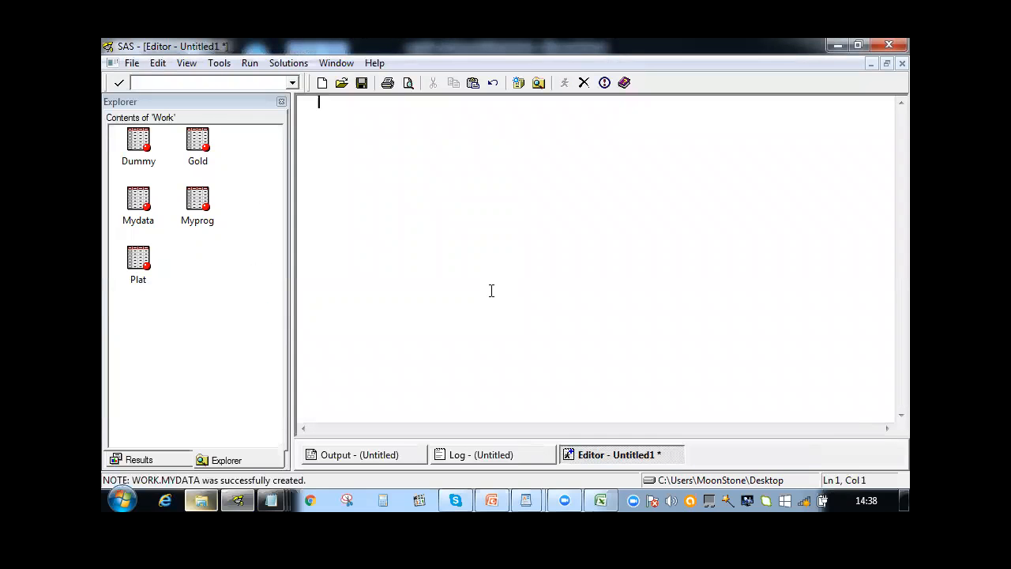
Go to the desktop, close the export and myfile Notepad windows, and open the mywork file
click(196, 218)
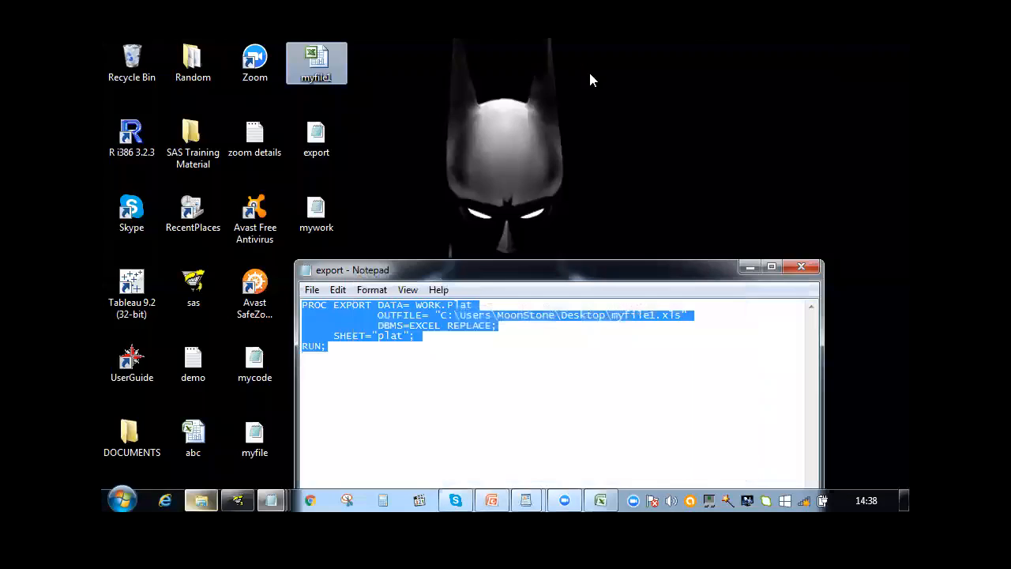
click(805, 266)
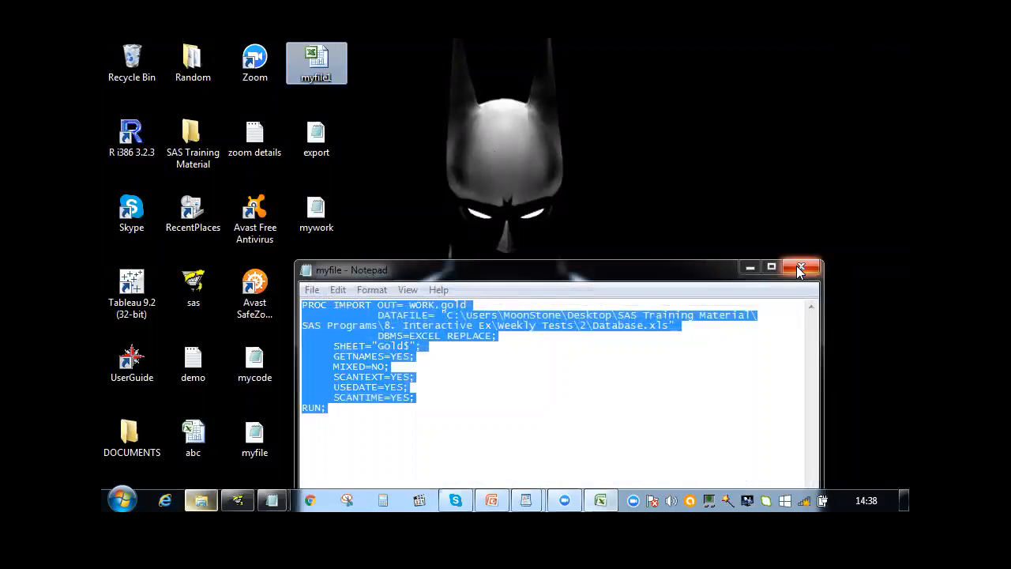
click(800, 270)
double_click(322, 224)
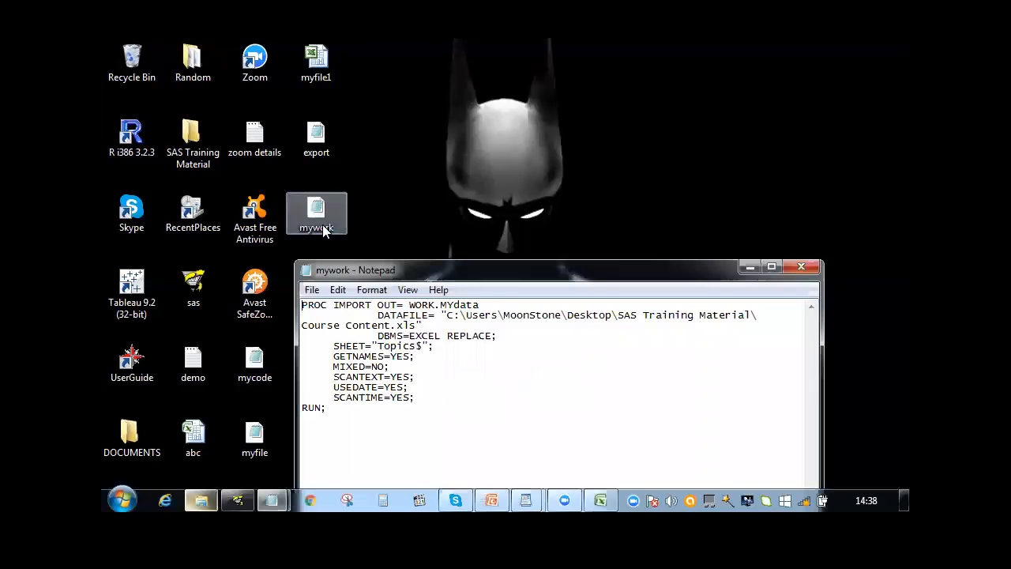
Copy the complete PROC IMPORT code from mywork into the empty SAS editor
drag(330, 409, 302, 306)
key(ctrl+c)
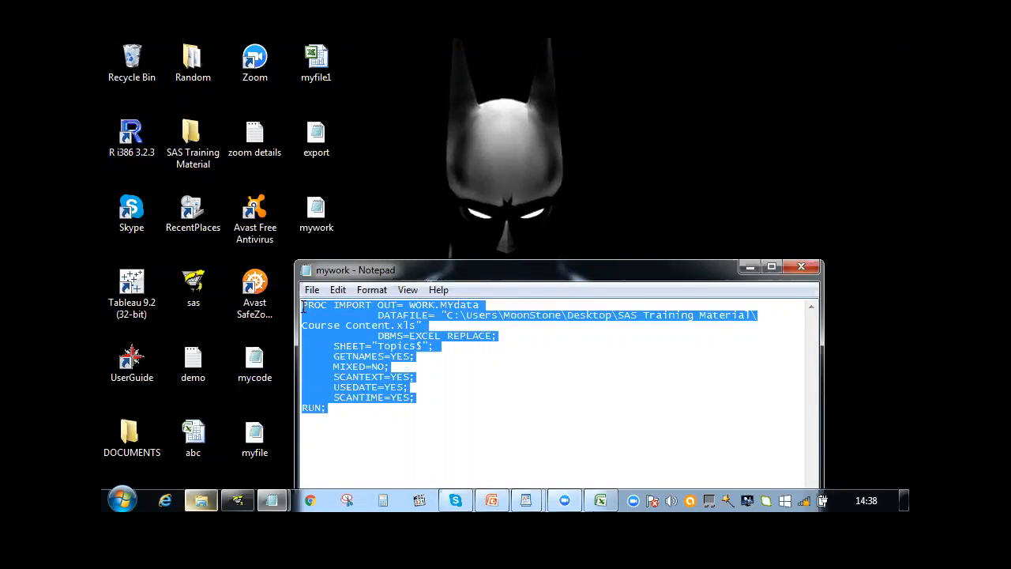
click(237, 500)
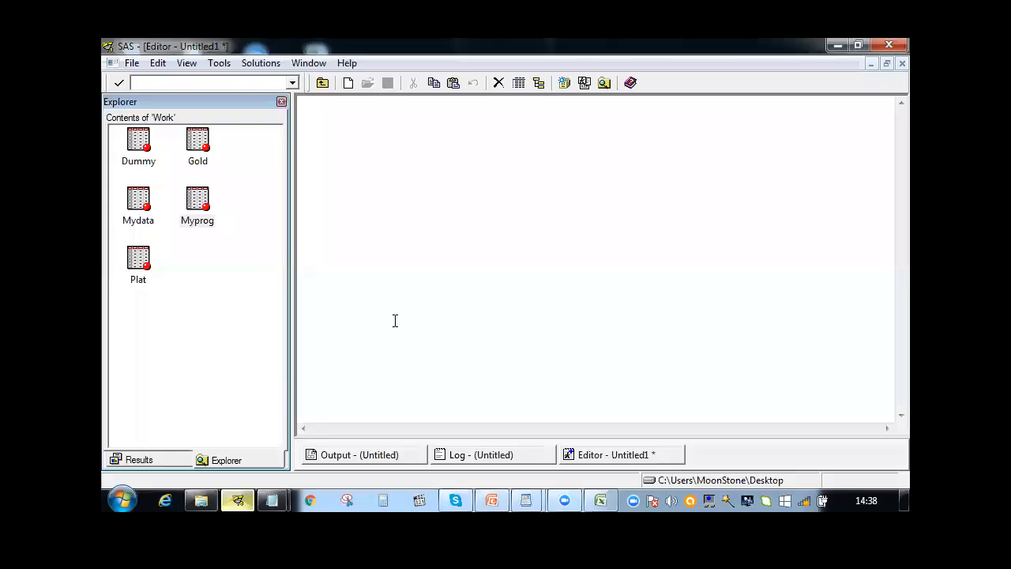
key(ctrl+v)
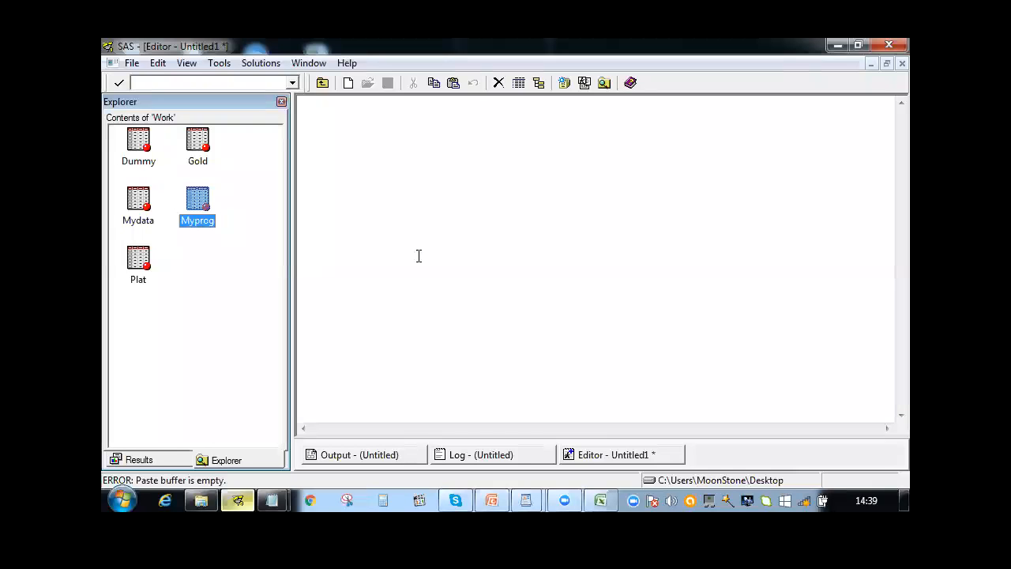
click(419, 256)
key(ctrl+v)
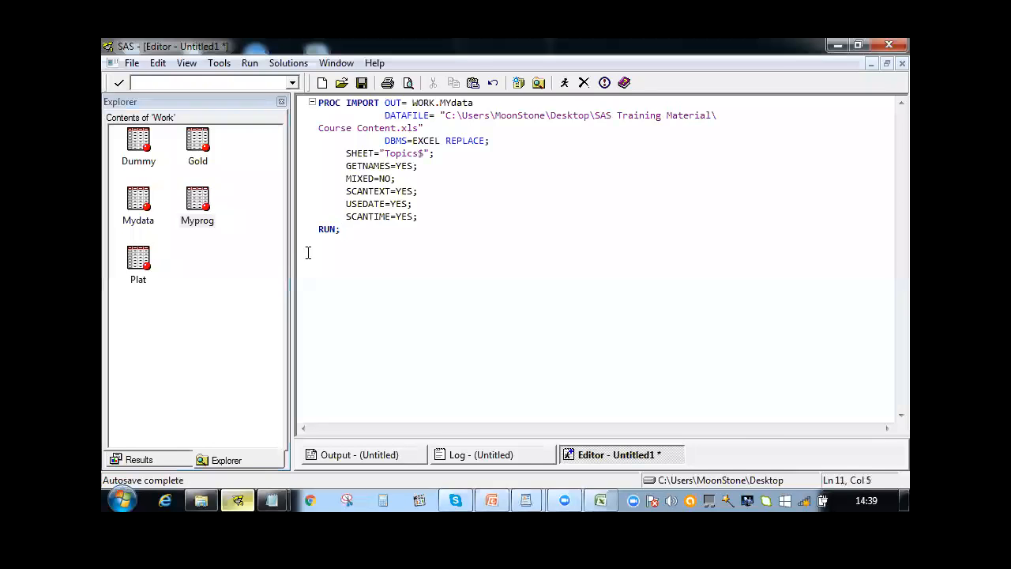
Delete the Mydata dataset from the Work library
click(138, 204)
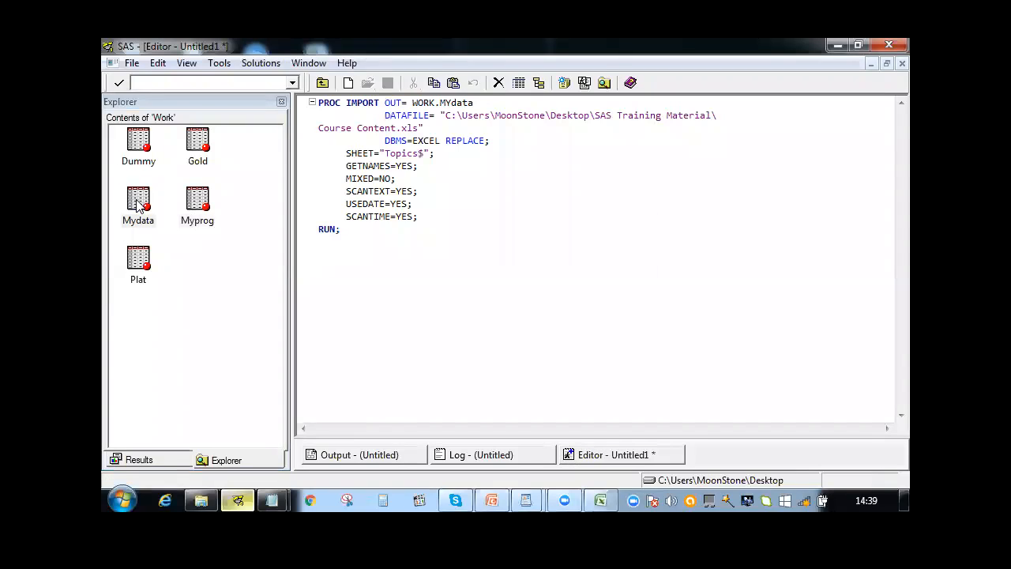
key(Delete)
key(Return)
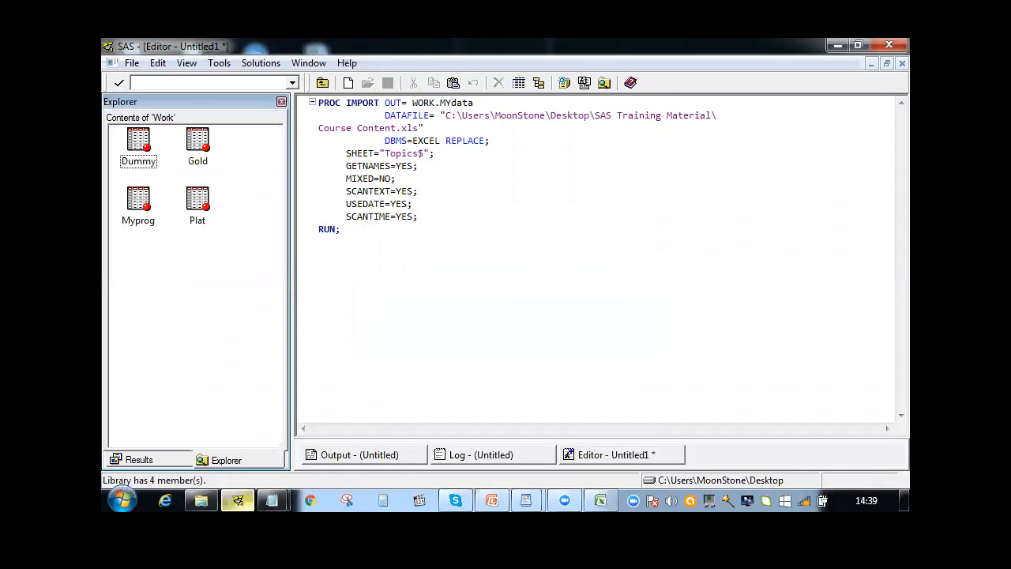
Close the myfile1 workbook in Excel without saving changes, and submit the PROC IMPORT code in the SAS editor
click(602, 500)
right_click(601, 500)
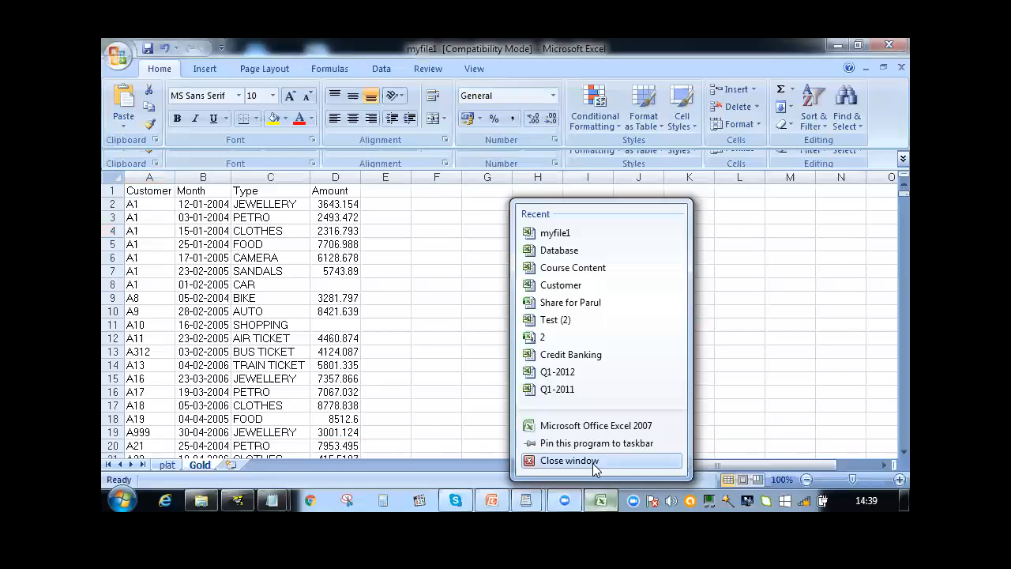
click(593, 466)
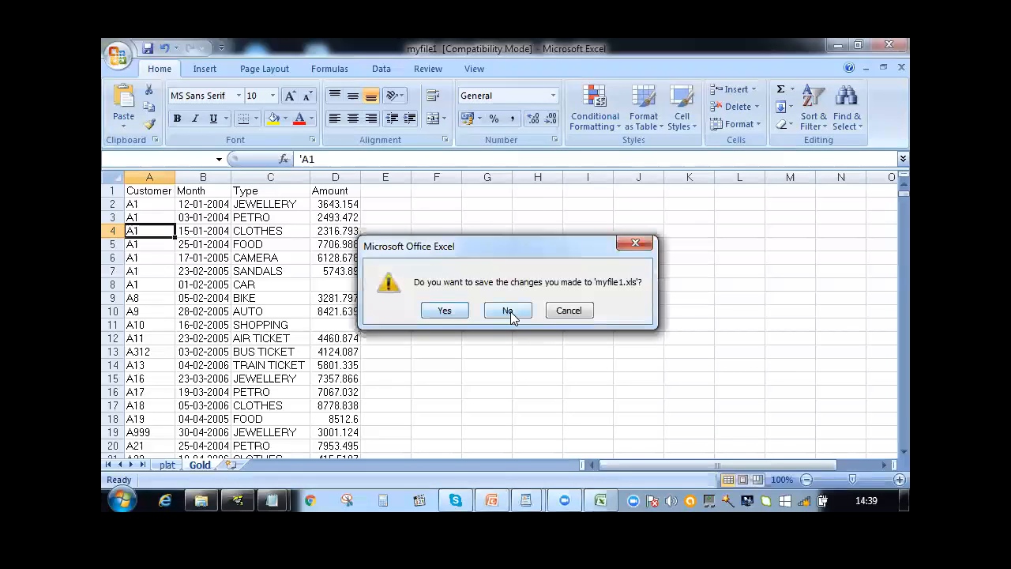
click(510, 310)
click(422, 224)
key(F8)
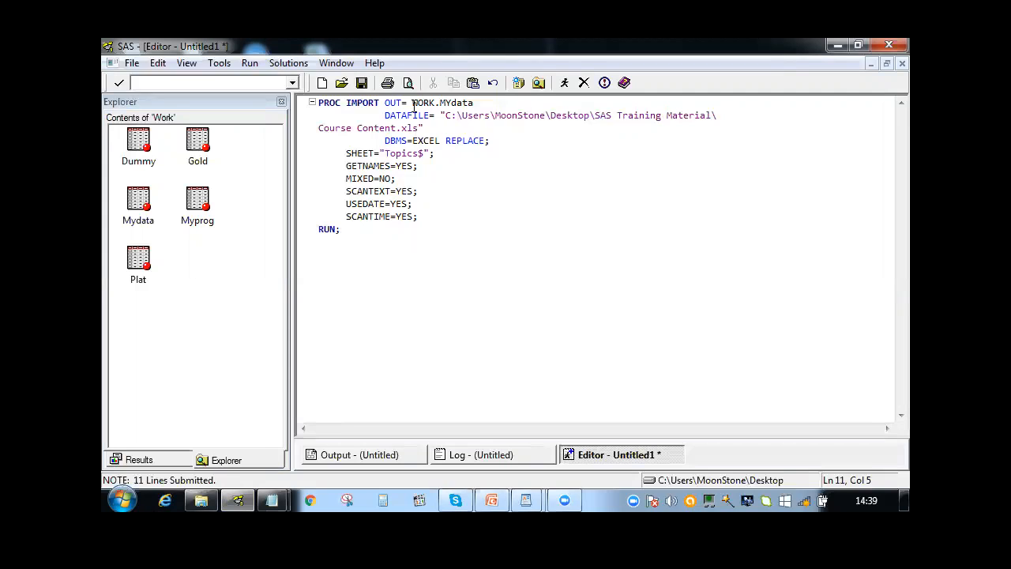
Copy the folder path of SAS Programs\8. Interactive Ex\Weekly Tests\2 from the file explorer and return to SAS
mouse_move(237, 502)
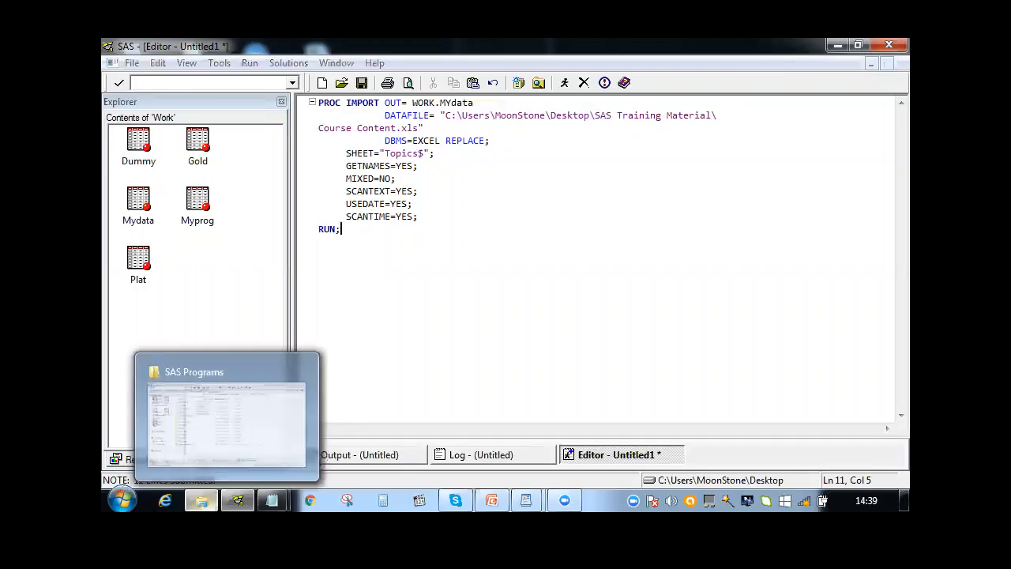
click(201, 500)
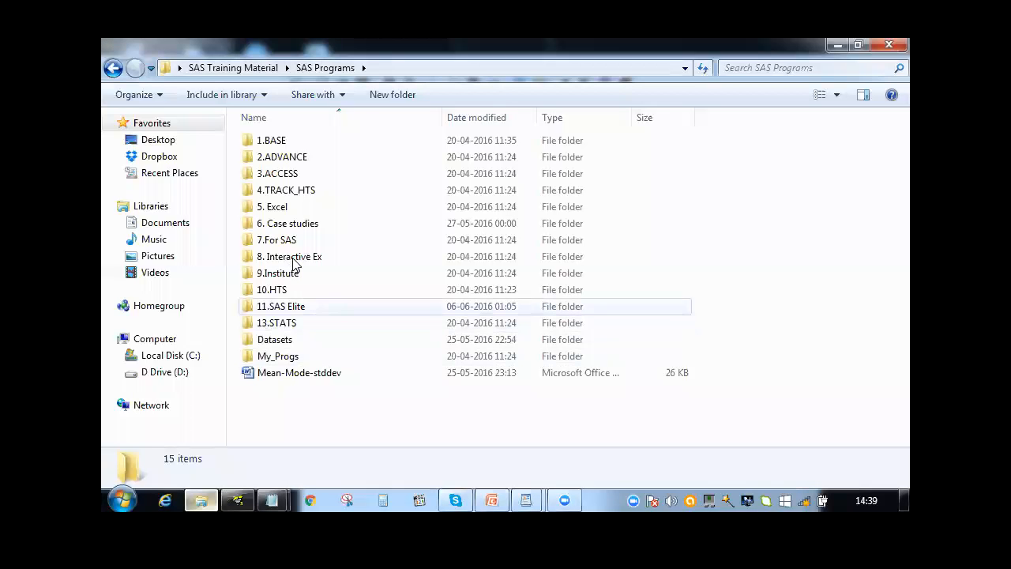
double_click(290, 258)
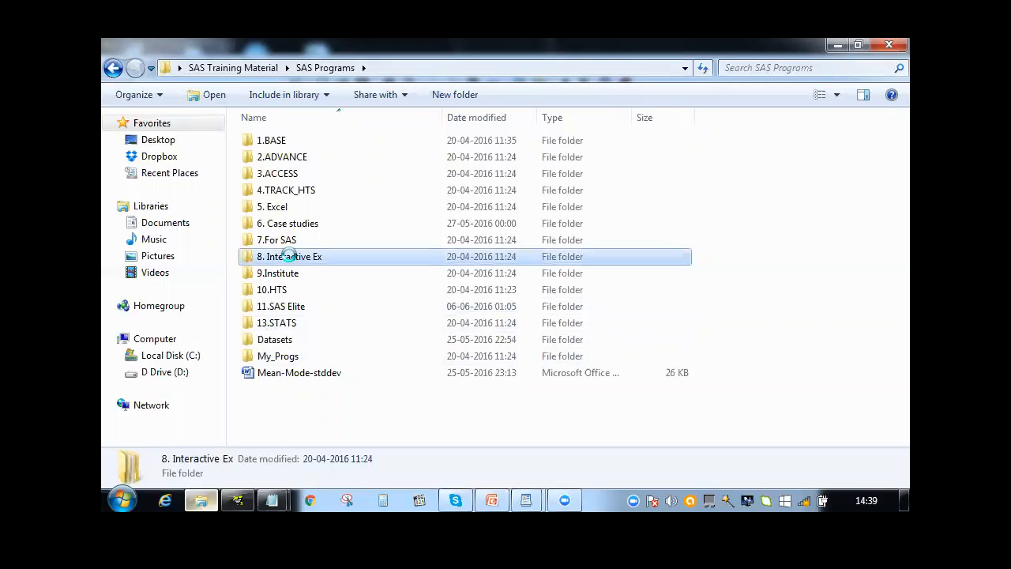
double_click(298, 173)
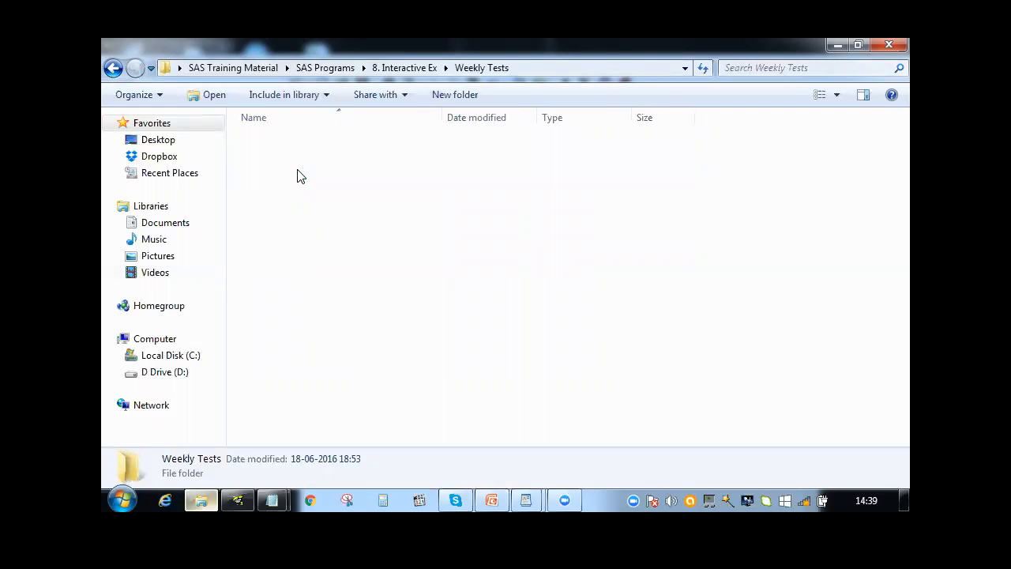
double_click(299, 159)
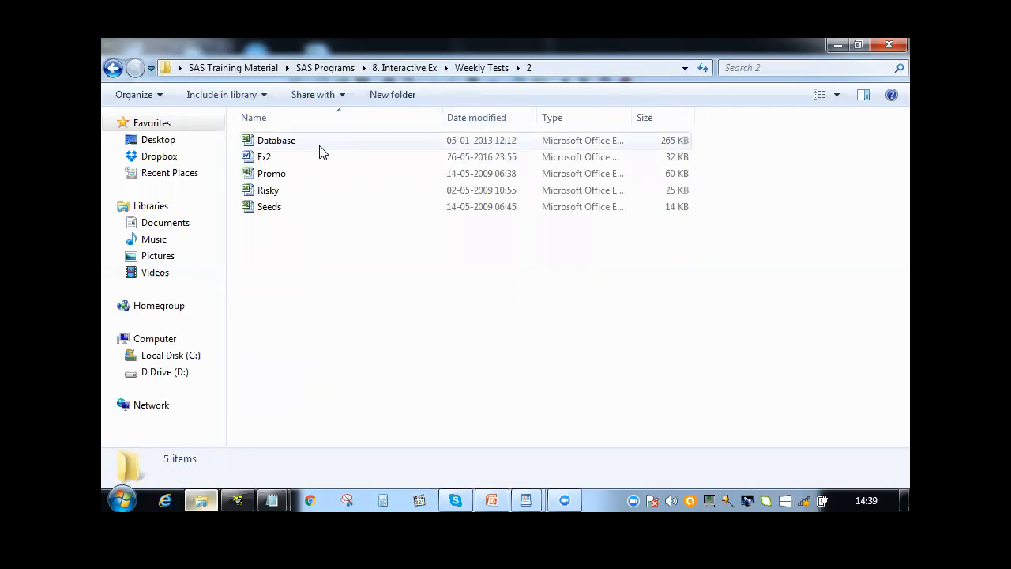
click(590, 69)
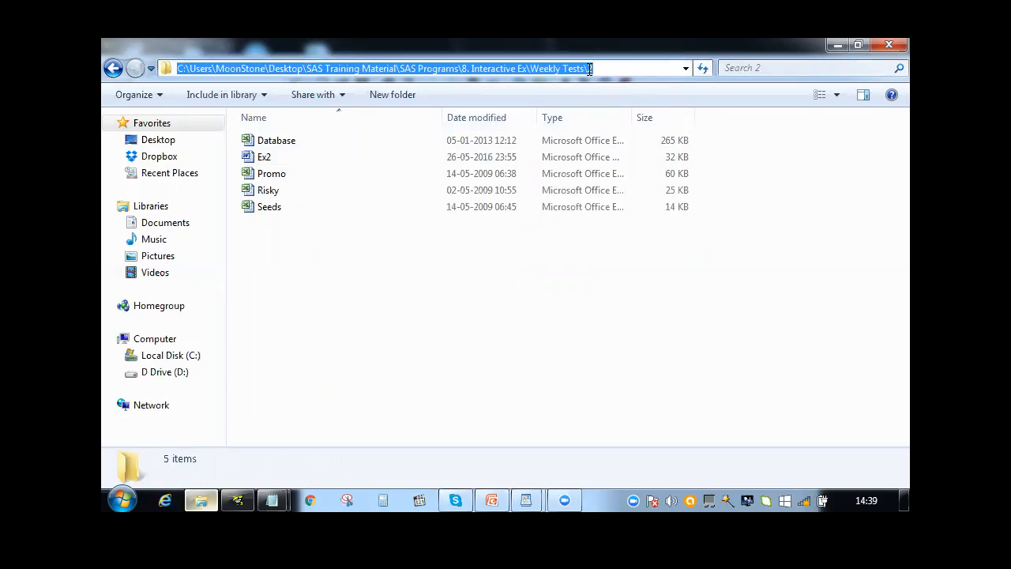
click(837, 46)
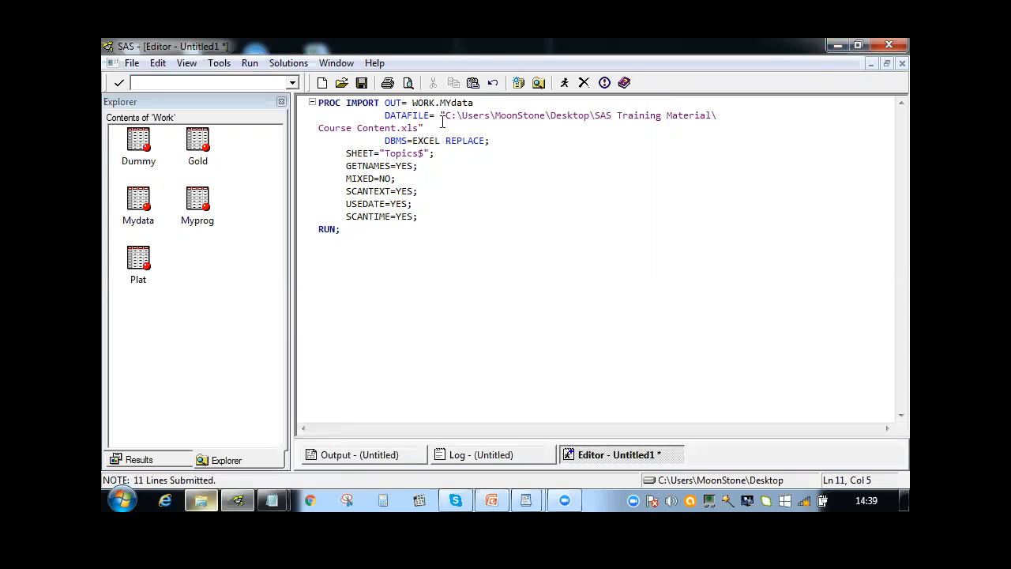
Replace the DATAFILE path in the PROC IMPORT code with the copied folder path followed by \Database.xls
drag(445, 116, 397, 128)
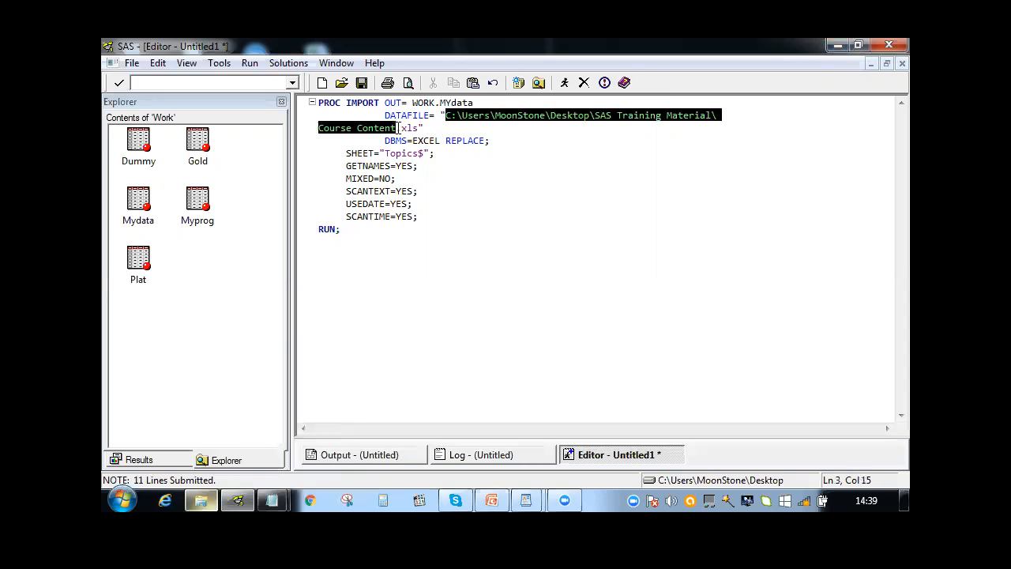
key(ctrl+v)
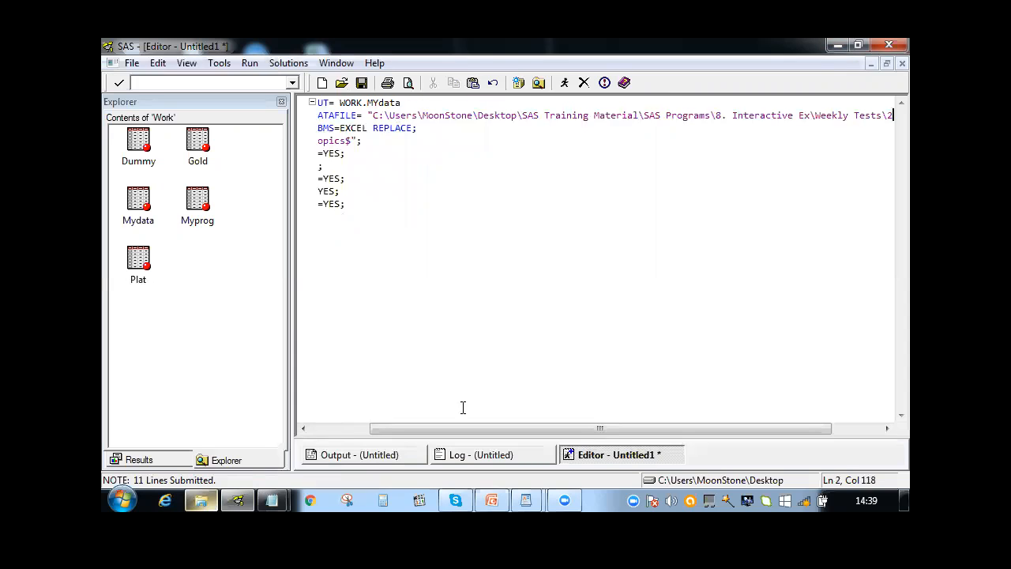
drag(523, 422, 648, 418)
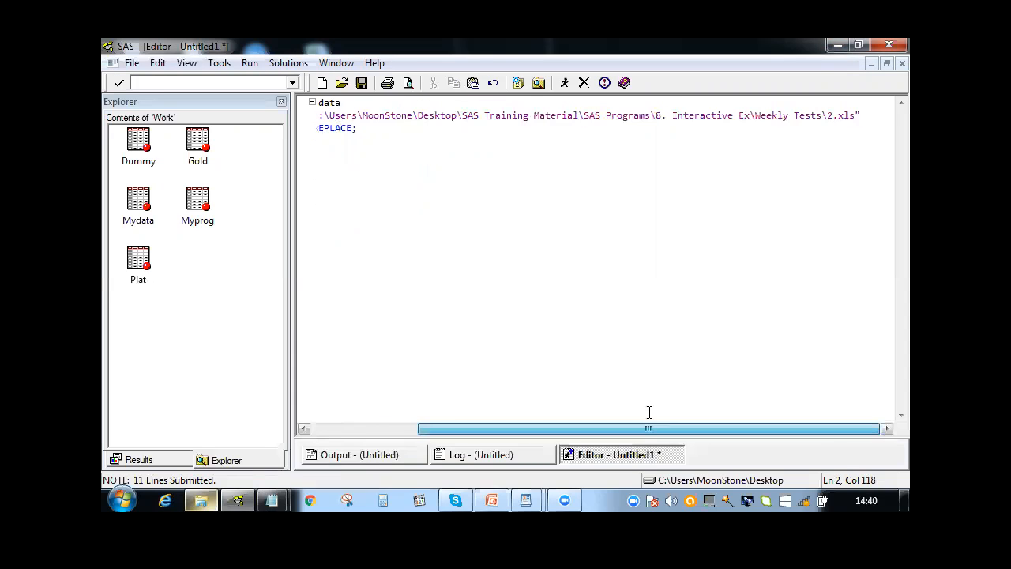
text(\Dat)
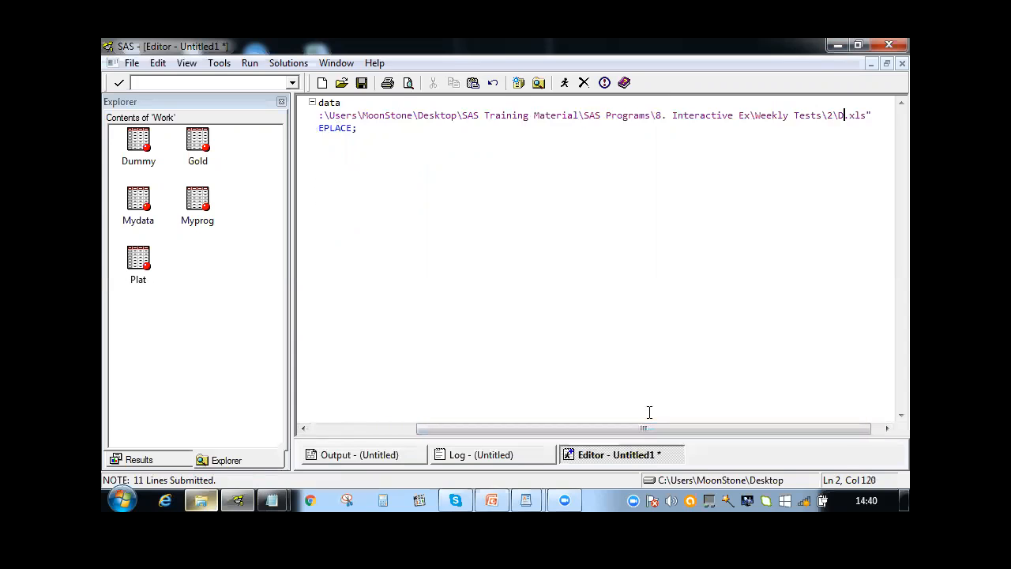
text(abase)
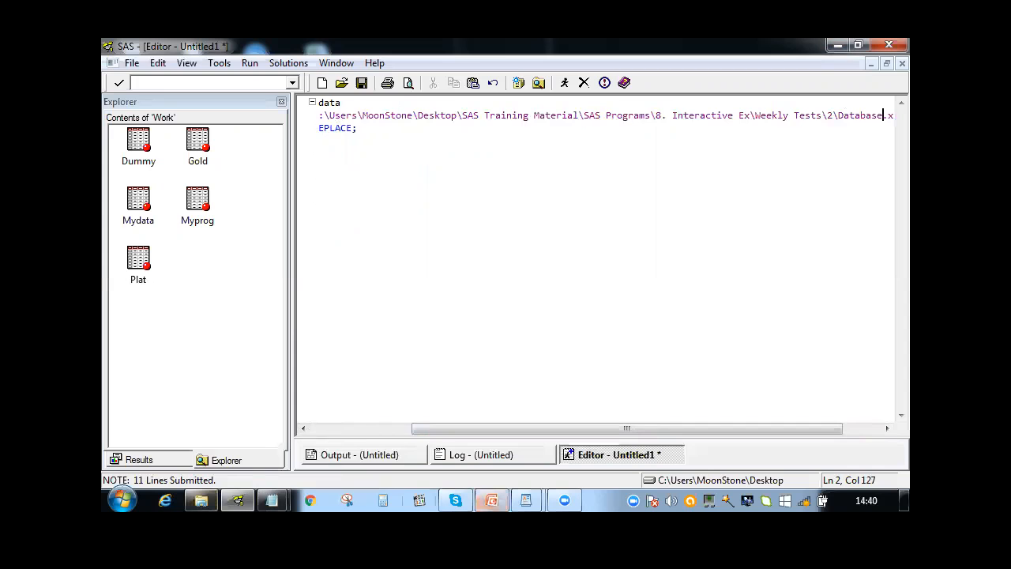
click(316, 428)
drag(314, 425, 293, 424)
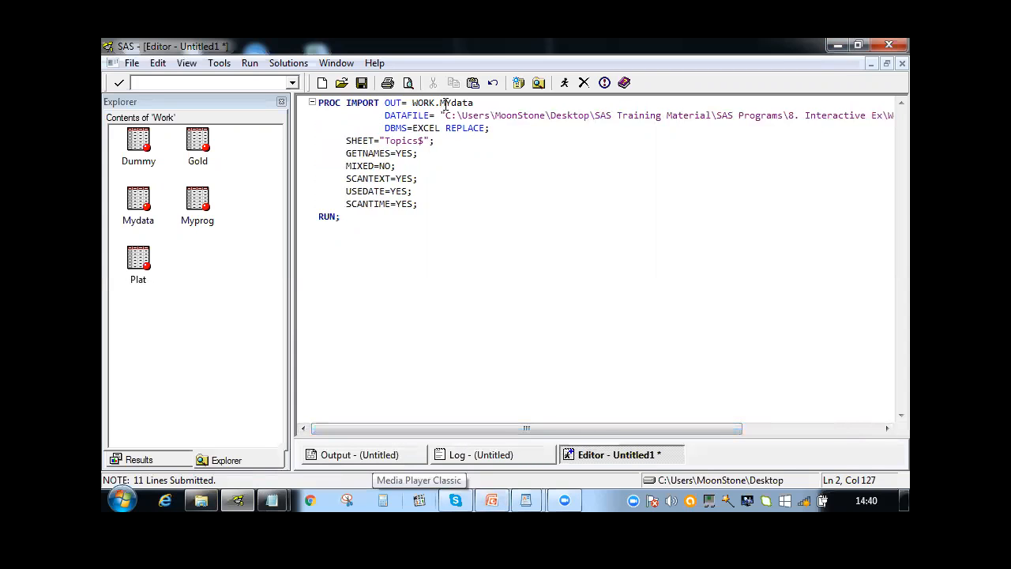
Change the output dataset to WORK.test and the imported sheet to Gold$ in the PROC IMPORT code
drag(439, 103, 475, 103)
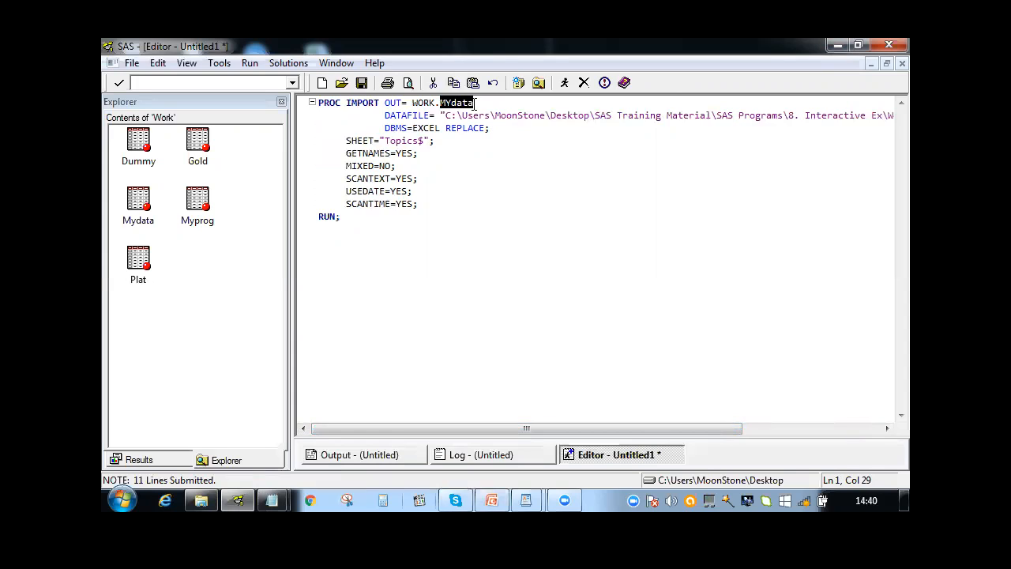
text(test)
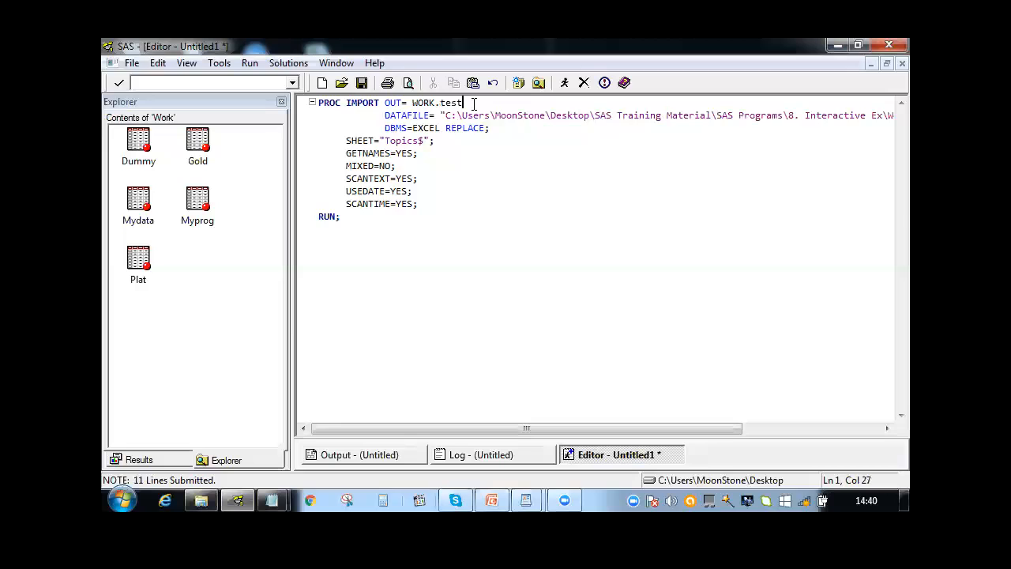
click(385, 140)
drag(385, 140, 422, 141)
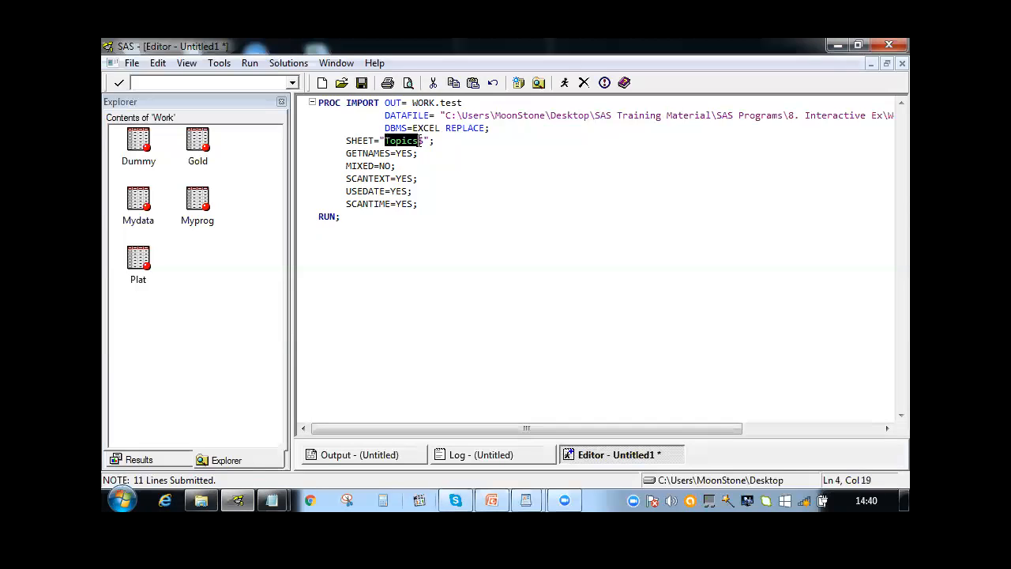
text(Gold)
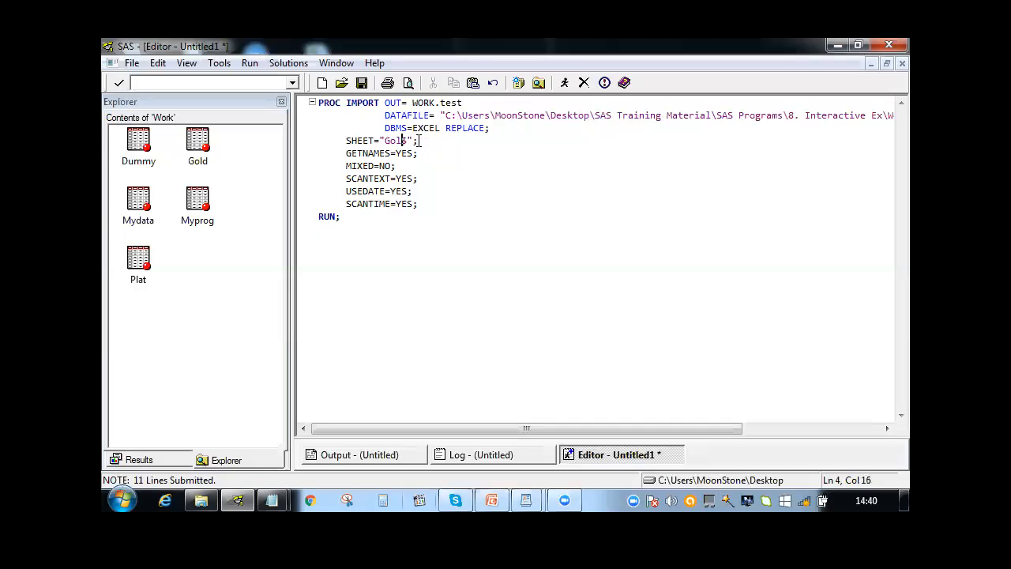
Submit the edited PROC IMPORT code and select the Test dataset in the Work library
click(468, 105)
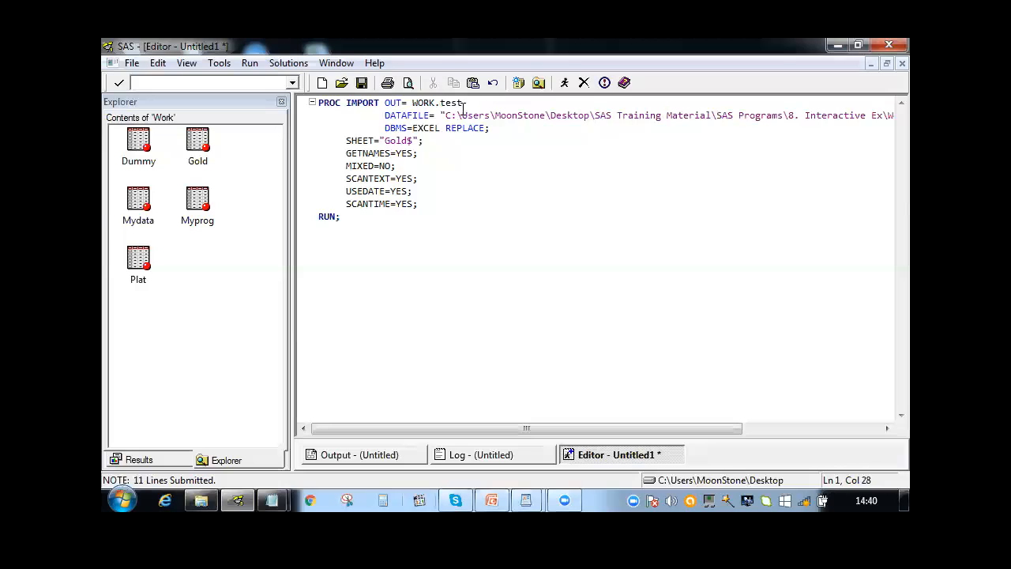
click(421, 214)
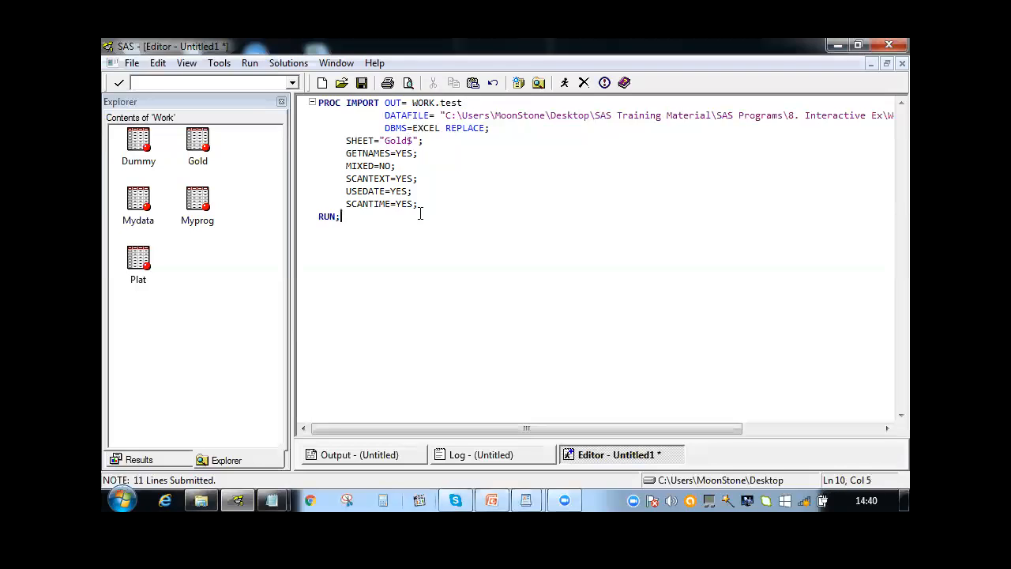
drag(357, 141, 388, 107)
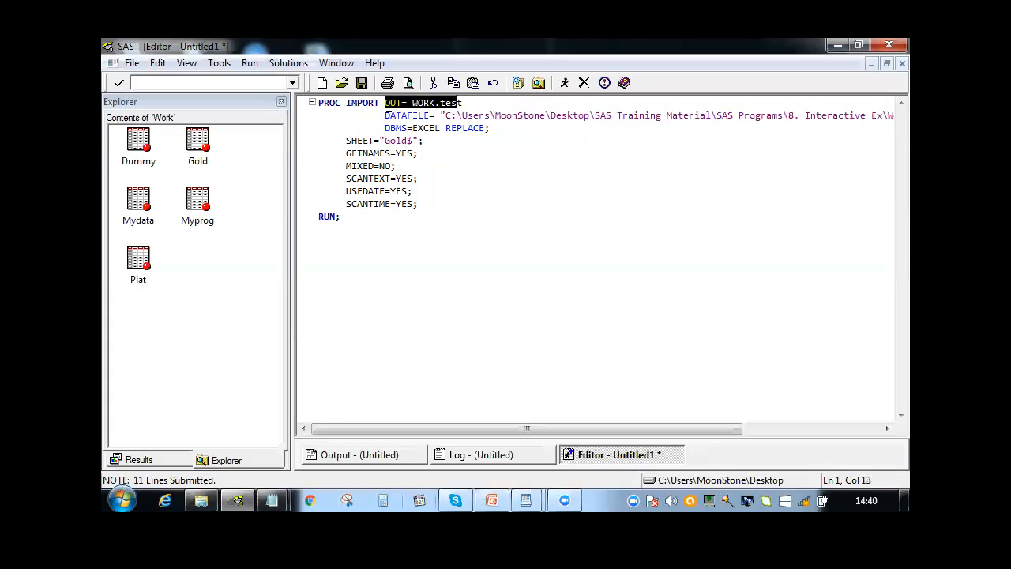
click(371, 166)
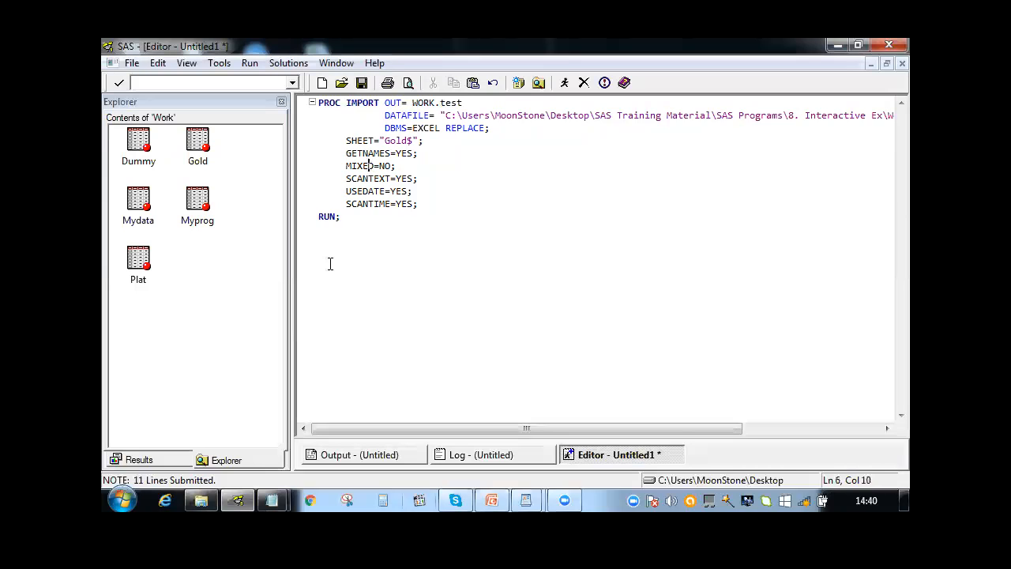
key(F8)
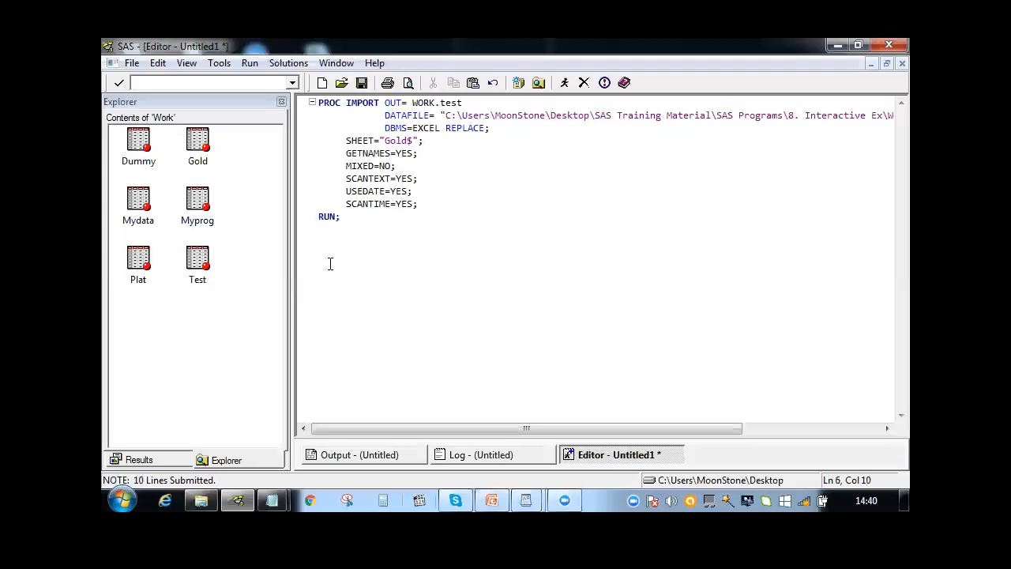
click(194, 268)
click(194, 269)
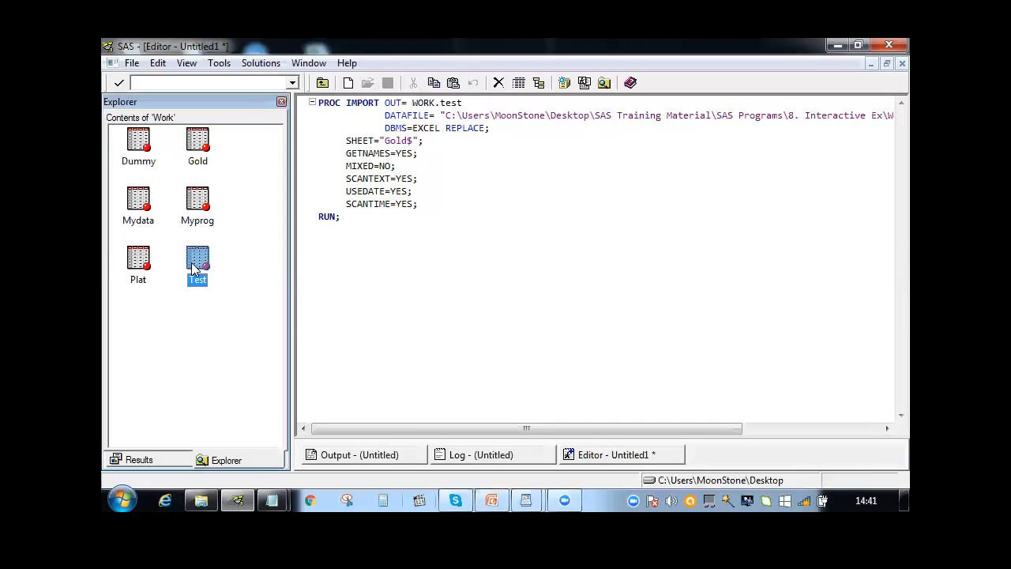
Clear all the code from the SAS editor
click(518, 237)
key(ctrl+a)
key(Delete)
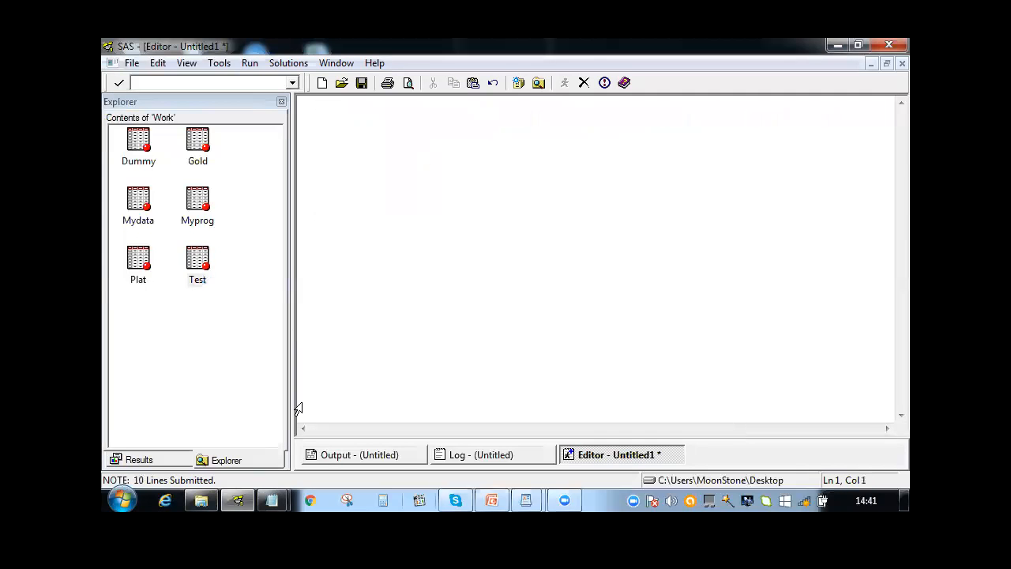
Switch to the file explorer and go to the 1.BASE\1.Base folder inside SAS Training Material\SAS Programs
click(202, 500)
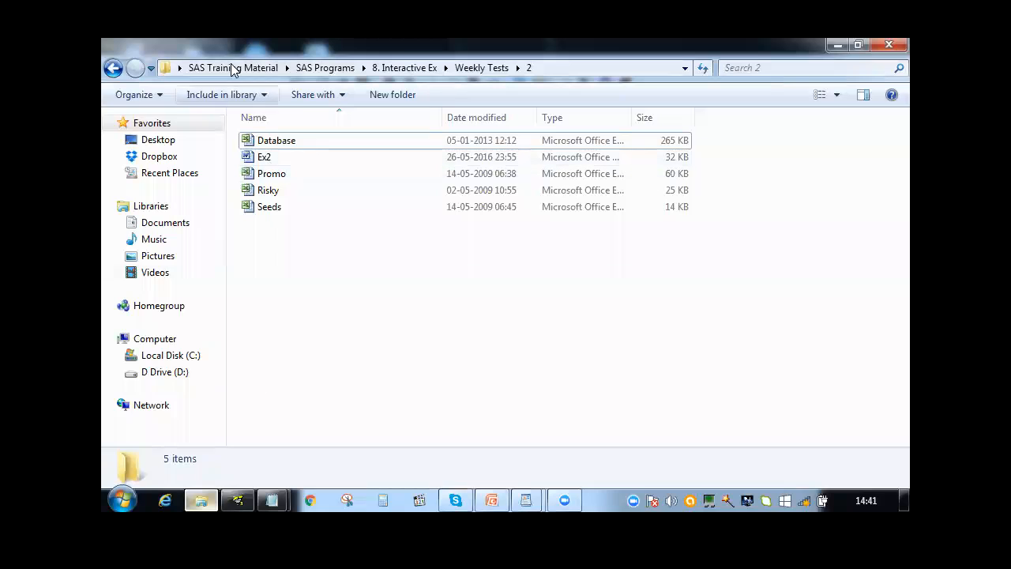
click(231, 67)
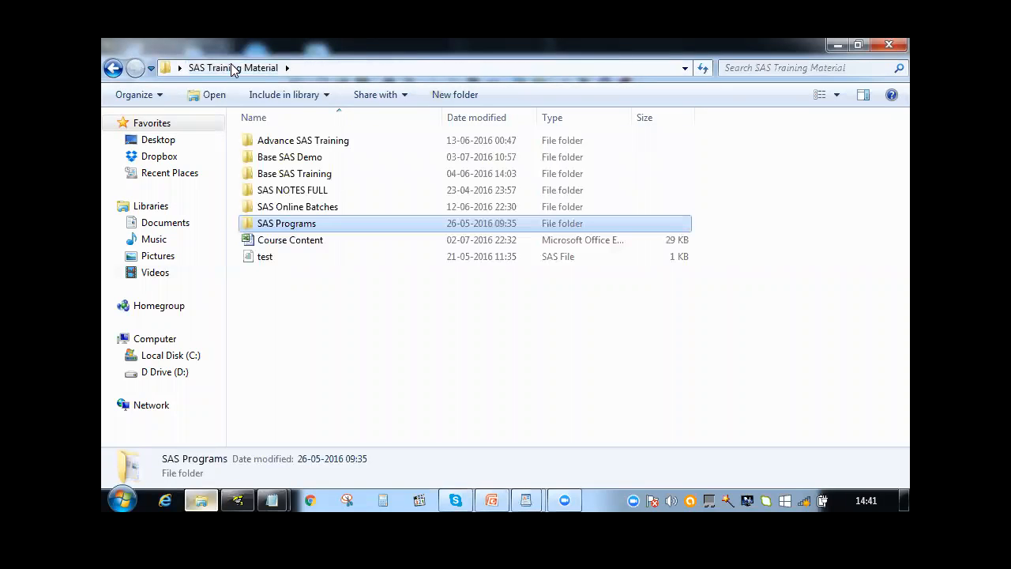
double_click(268, 224)
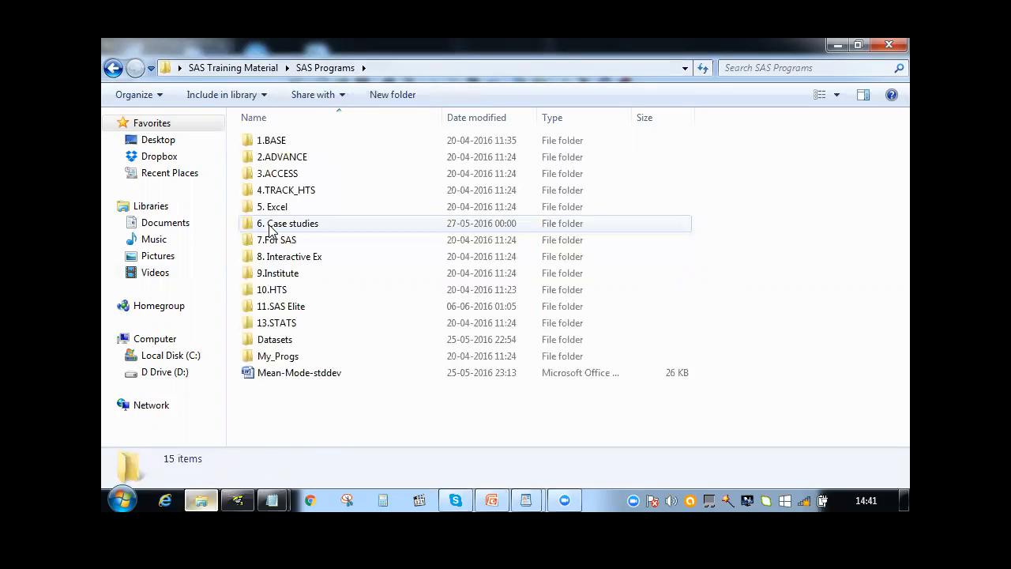
click(287, 144)
double_click(287, 144)
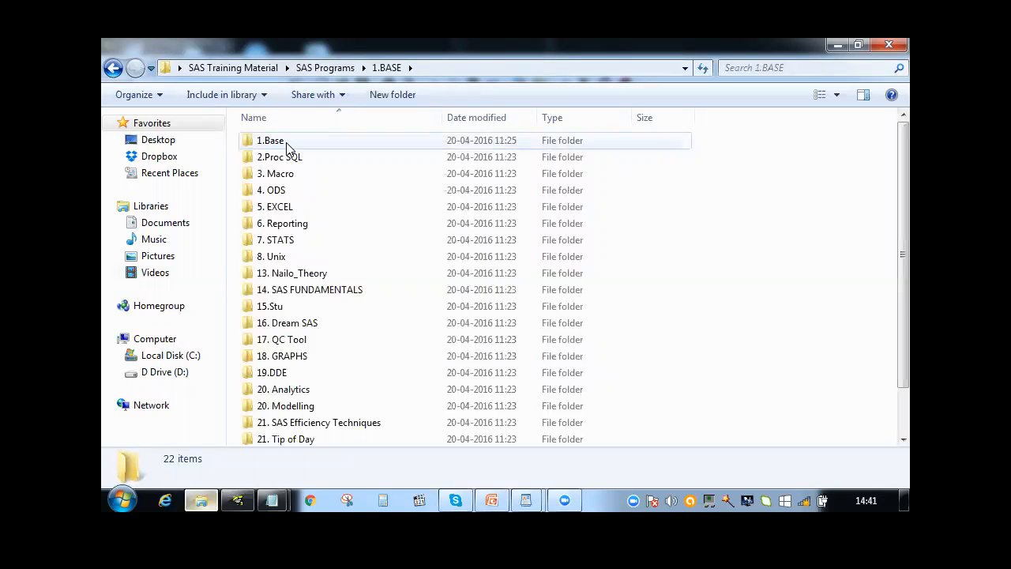
click(286, 144)
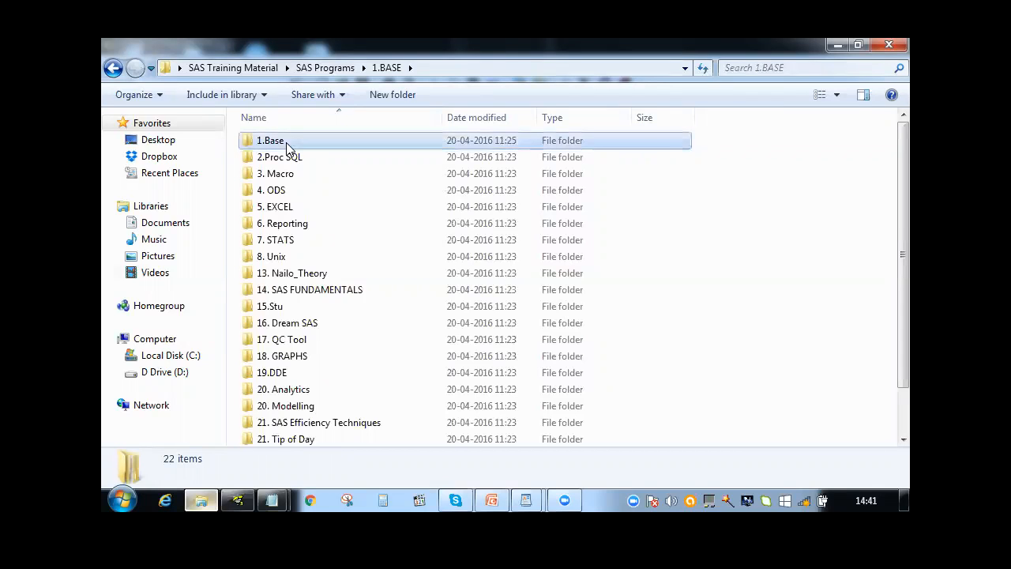
double_click(287, 143)
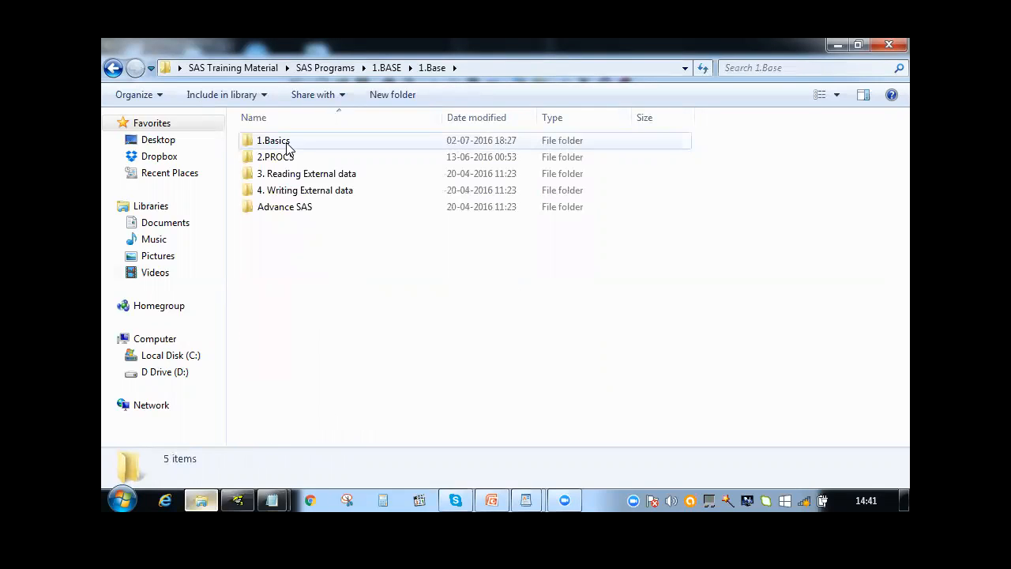
Open the 0.Literature document from 1.Basics\17. Arrays, view its ARRAY statement notes, and minimize it
click(287, 144)
double_click(287, 144)
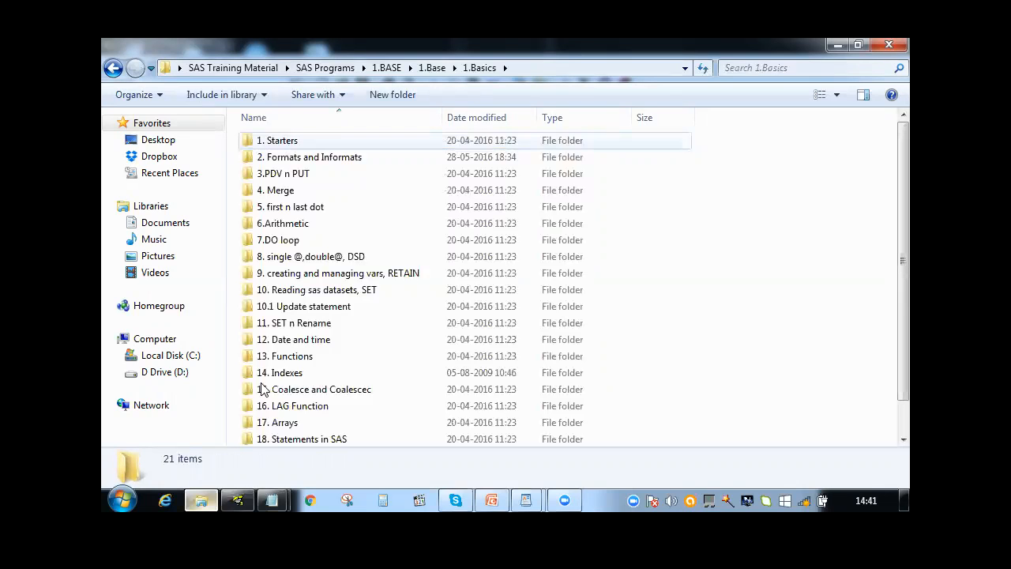
click(269, 427)
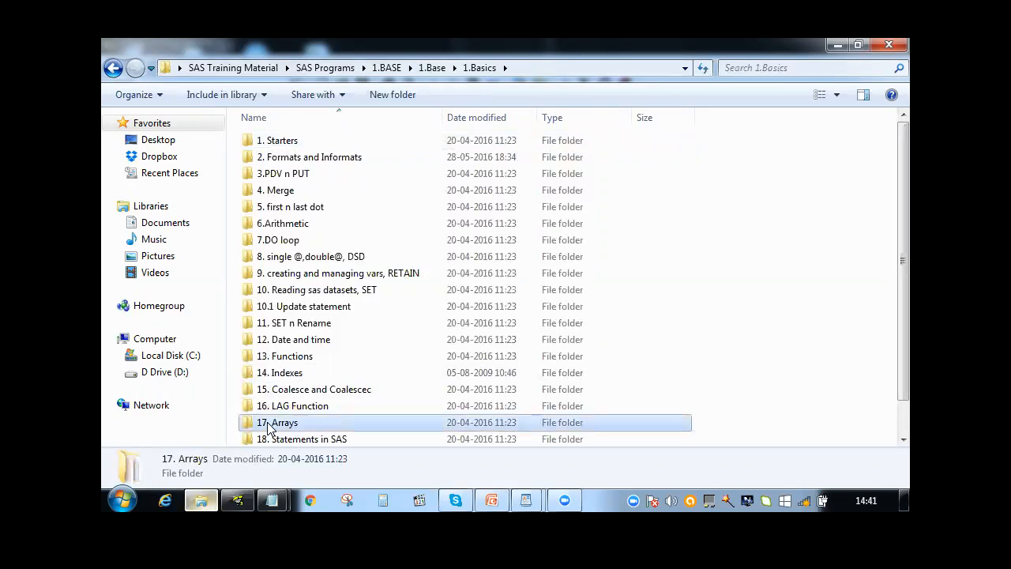
double_click(269, 428)
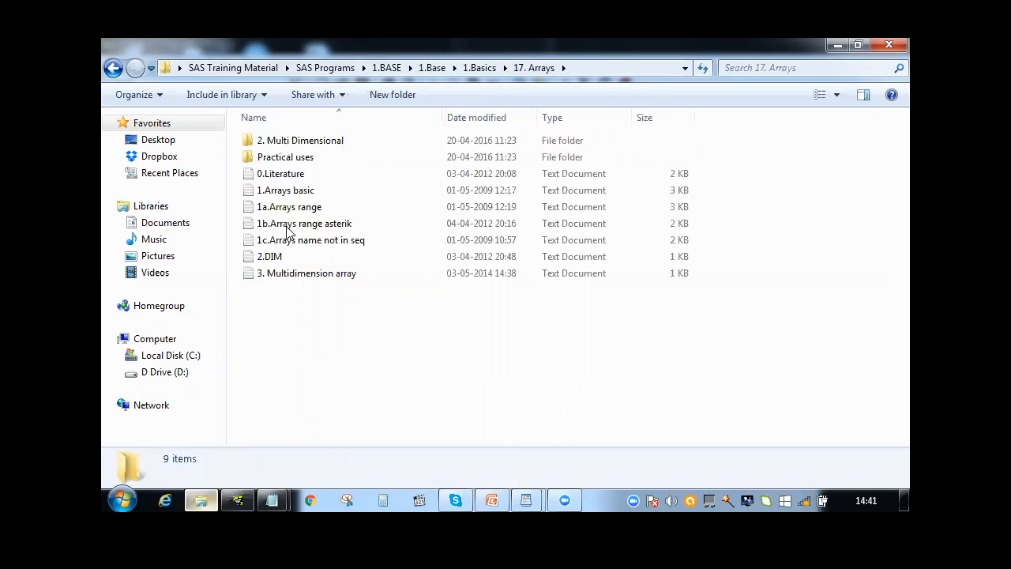
click(288, 181)
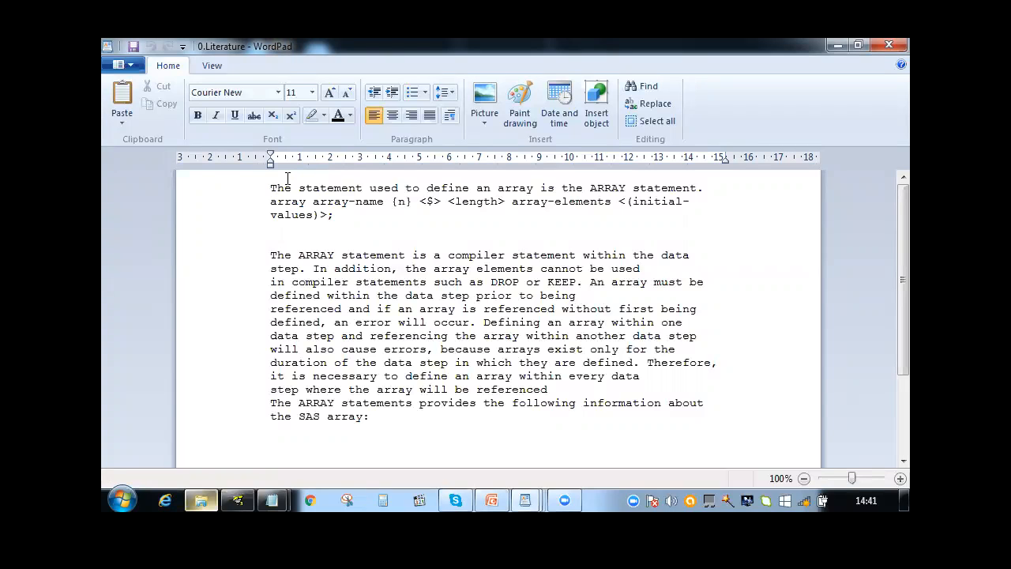
click(839, 45)
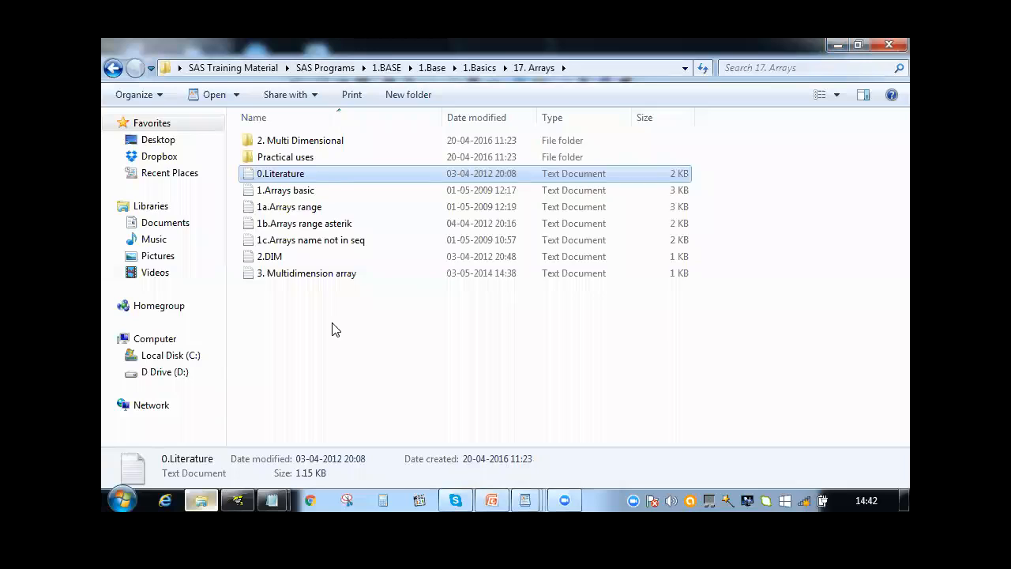
Open Base SAS Part 2 from SAS Online Batches\SAS-May-Batch\Base SAS Material and read the opening array syntax section
click(238, 68)
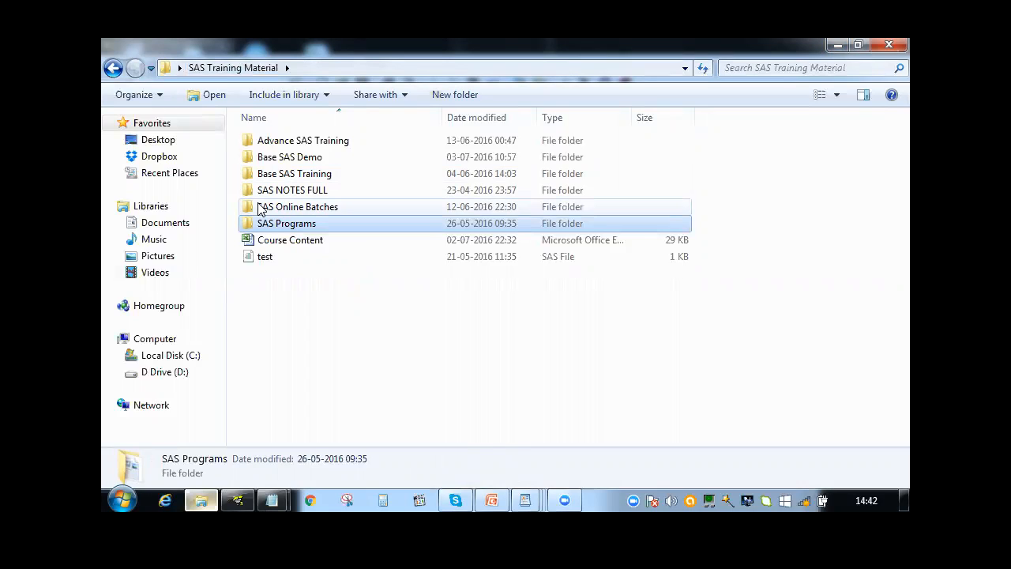
double_click(298, 206)
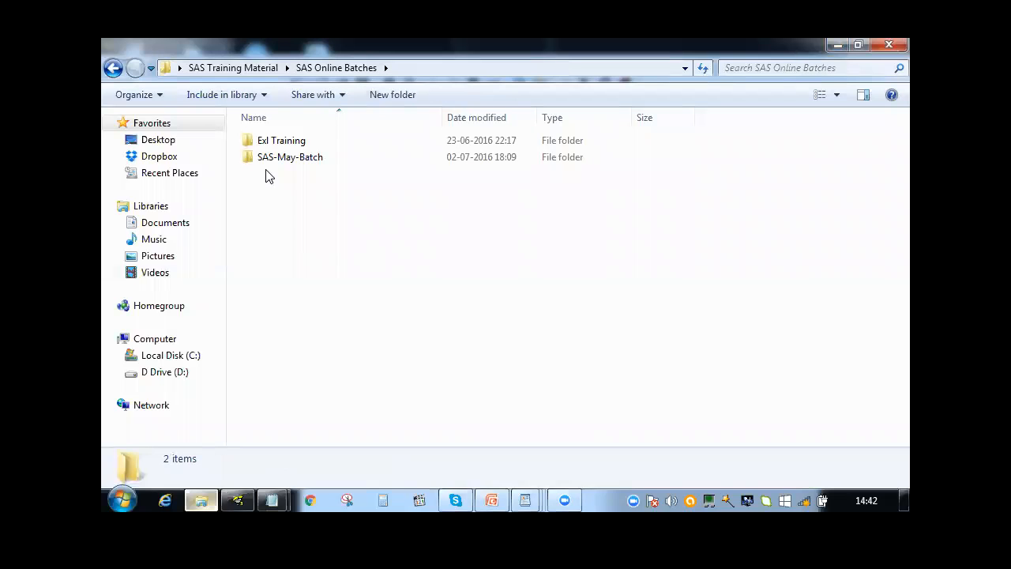
double_click(264, 162)
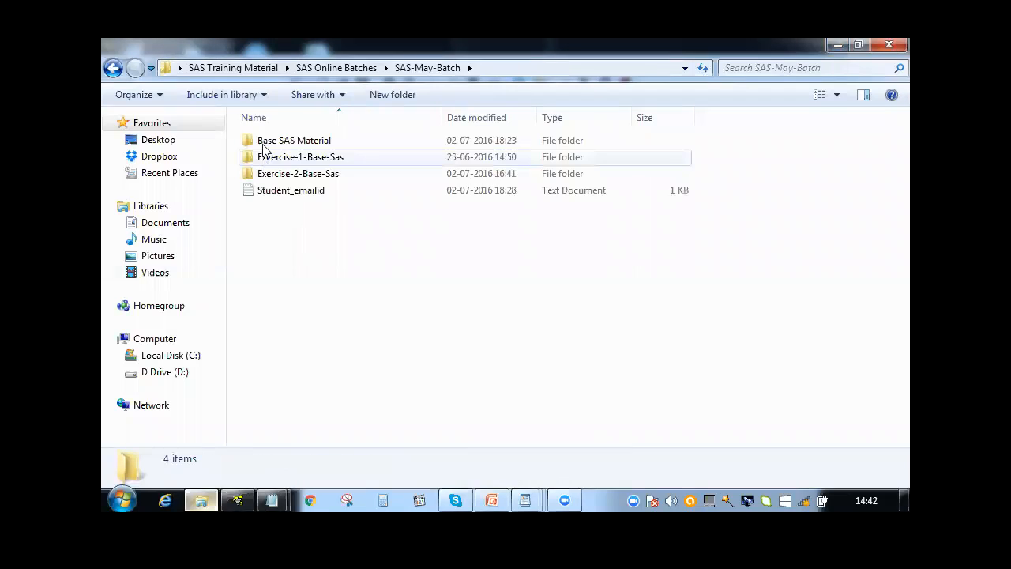
double_click(263, 140)
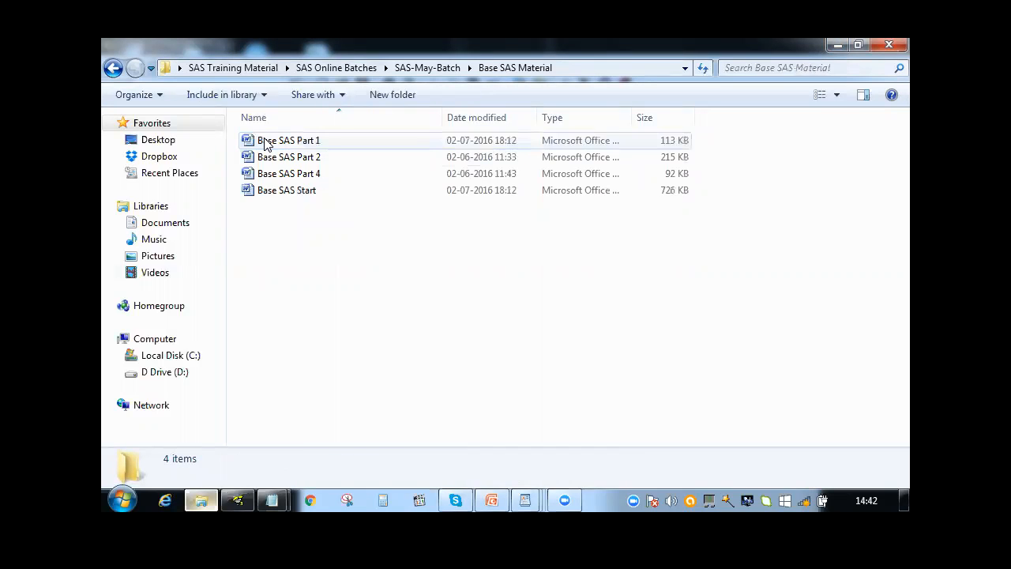
double_click(269, 160)
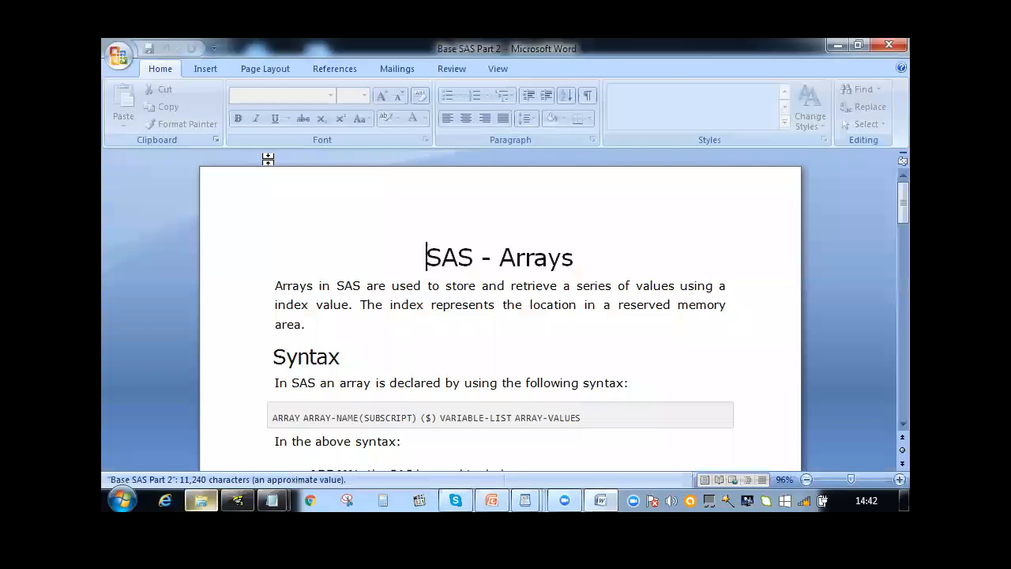
key(Down)
key(Down)
key(Down)
key(Down)
key(Down)
key(Down)
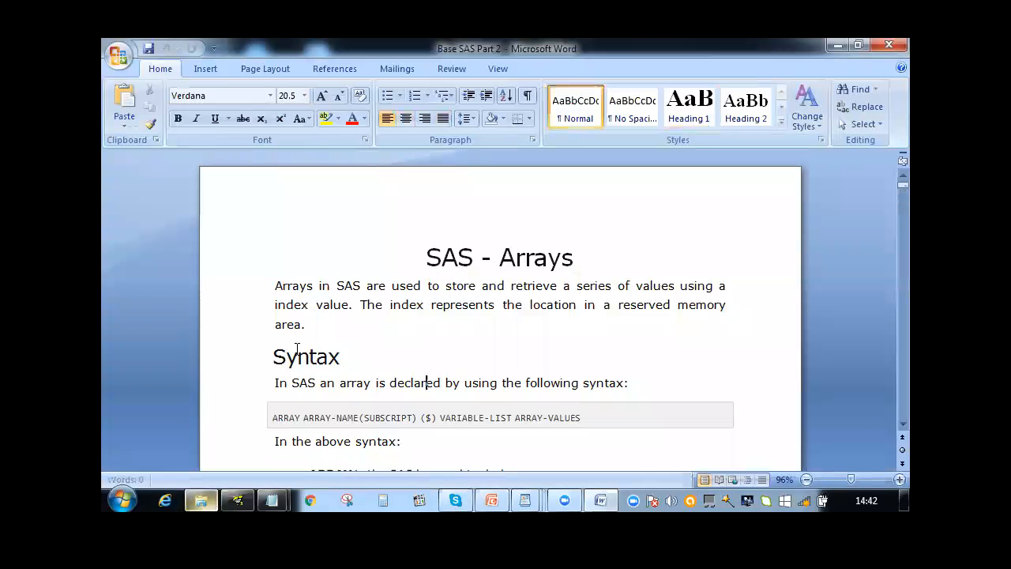
key(Down)
key(Down)
key(Down)
key(Down)
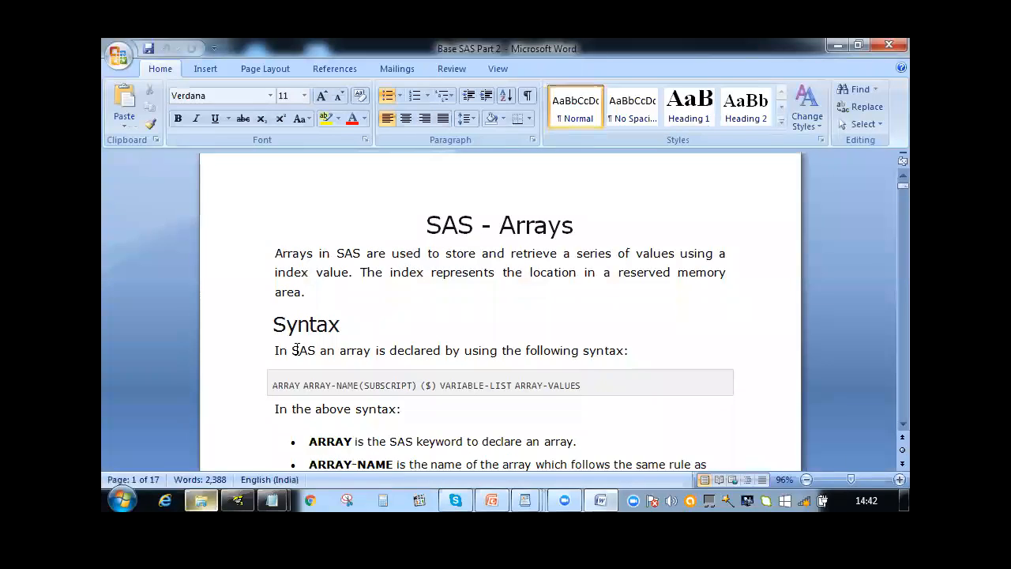